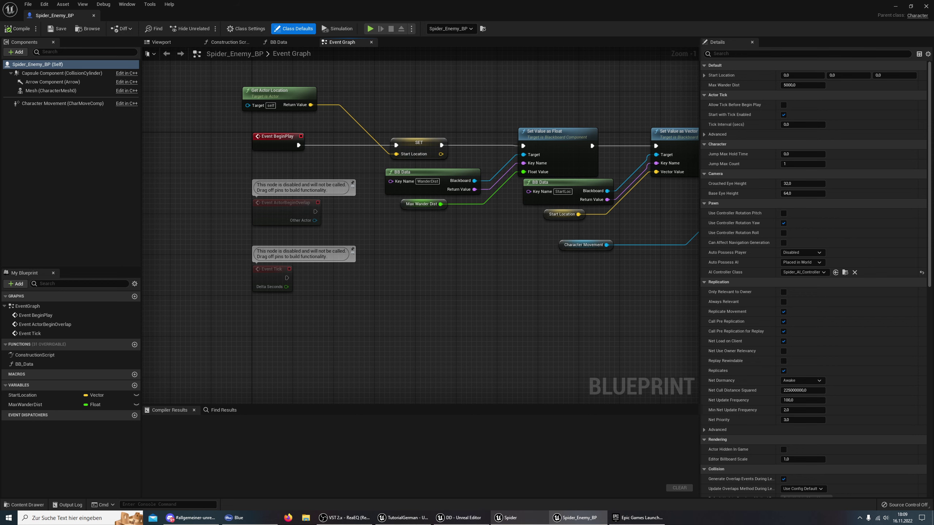
- Look over the reference Spider blueprint, then return to Spider_Enemy_BP
click(511, 518)
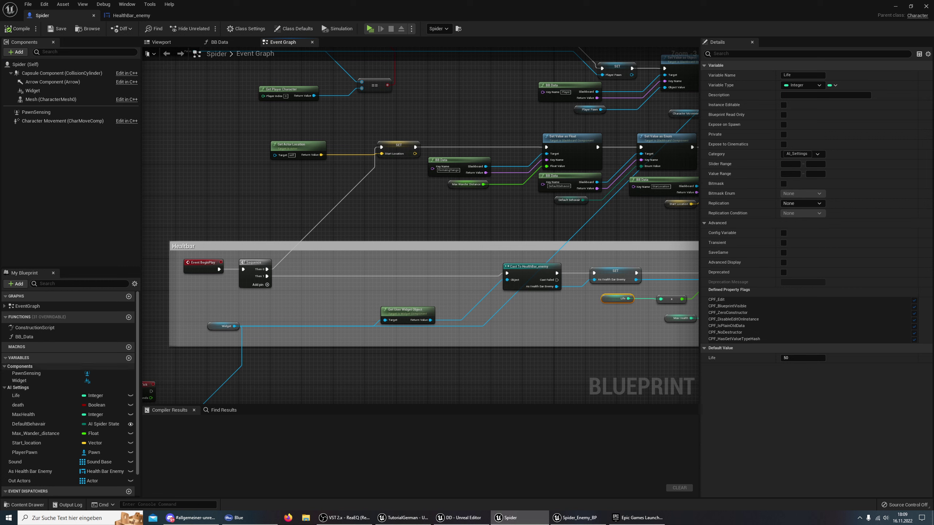
scroll(66, 395, down, 1)
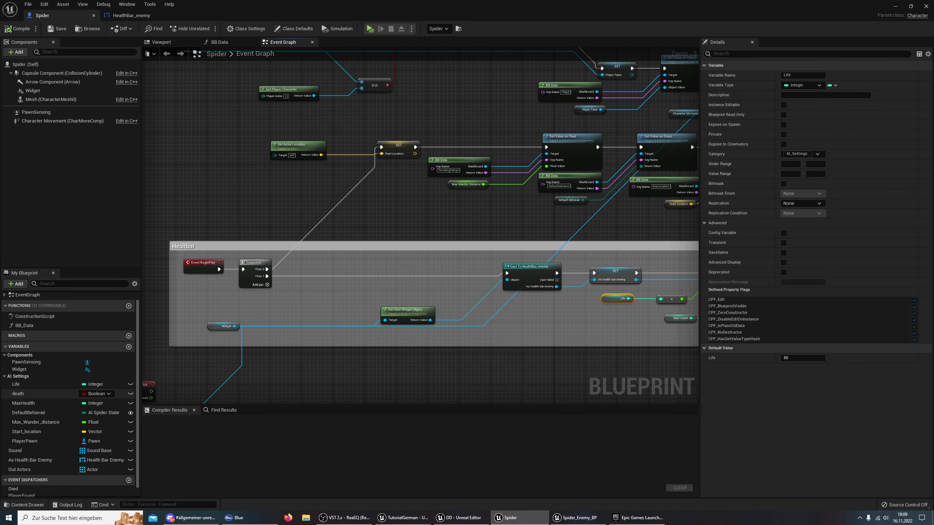
click(577, 517)
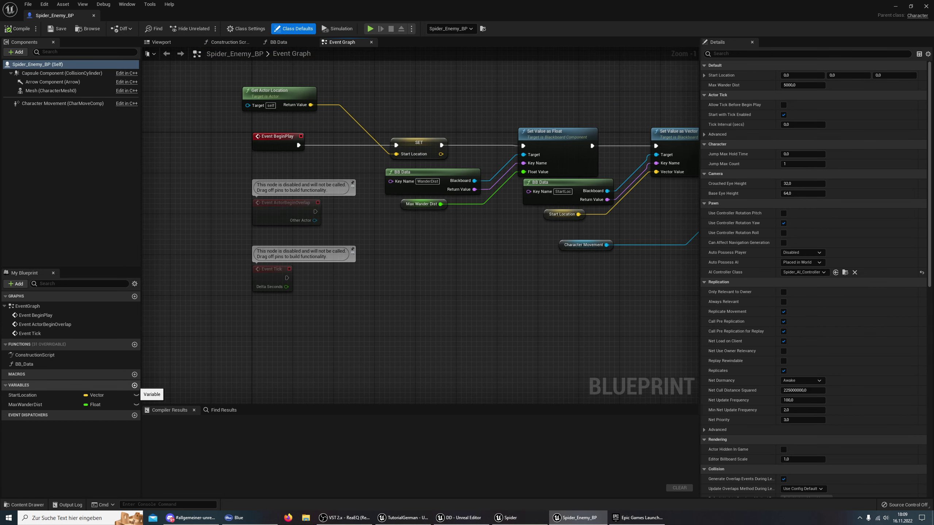
- Add an Integer variable MaxHealth, compile, and give it a default of 50
click(135, 385)
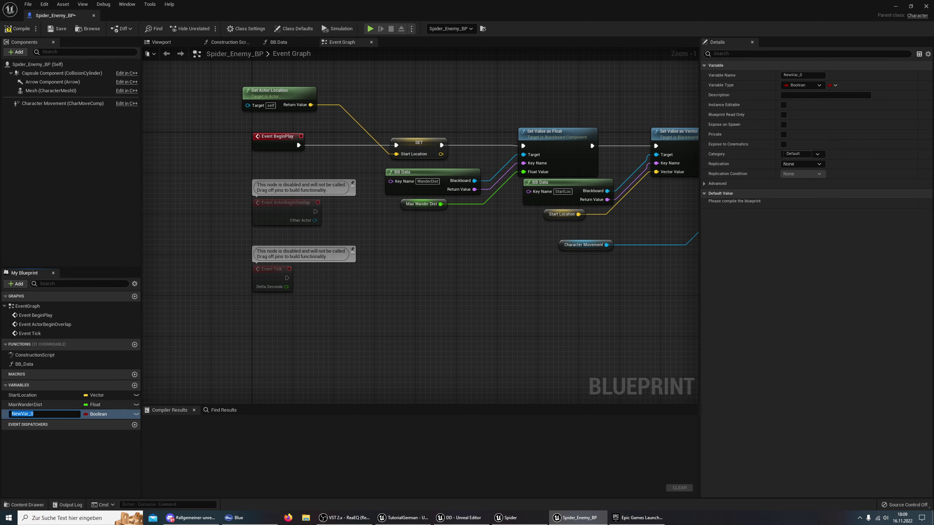
text(MaxHealth)
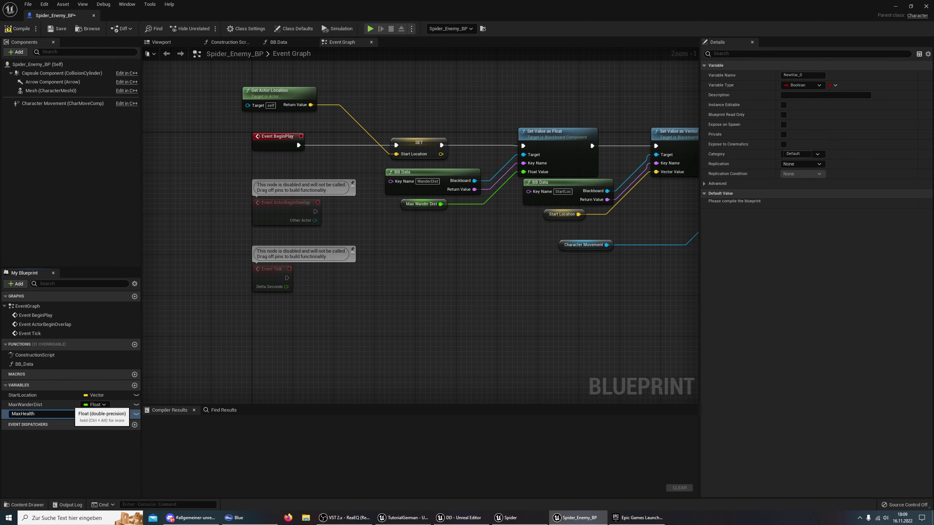
key(Return)
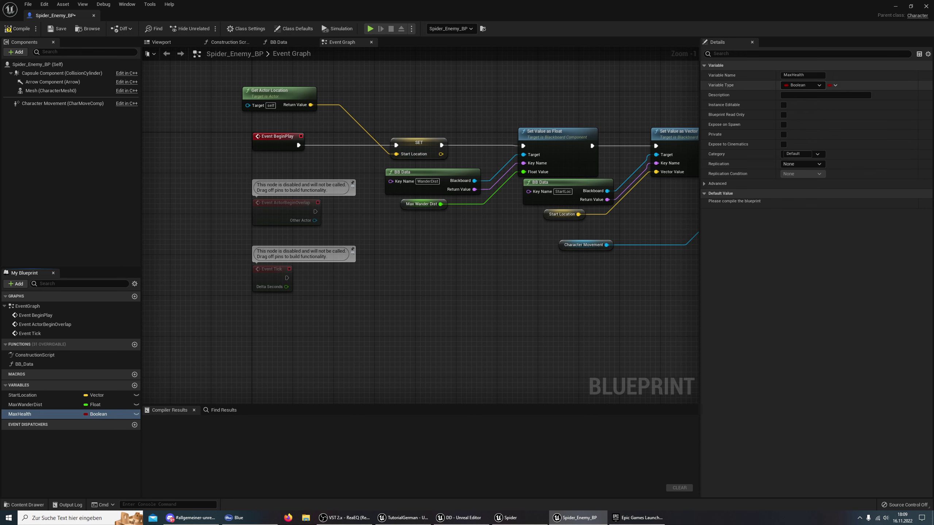
click(801, 85)
click(803, 120)
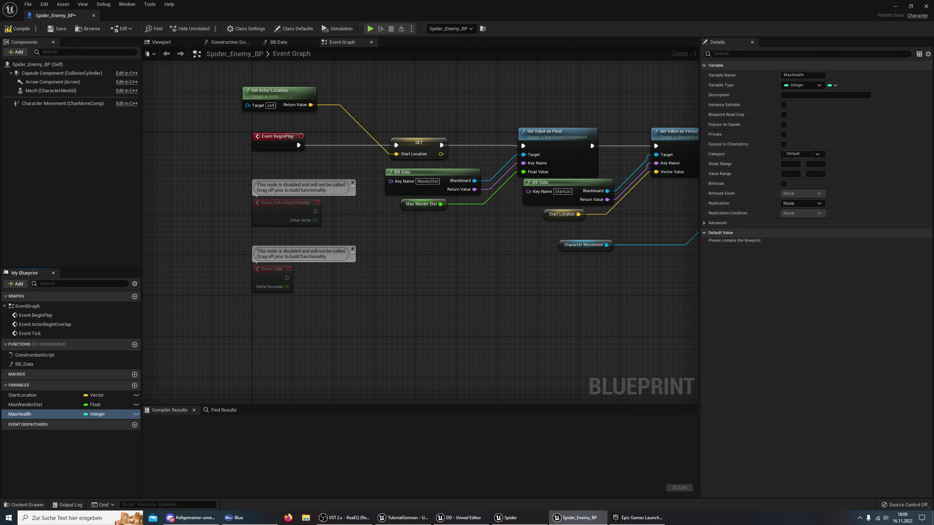
click(17, 29)
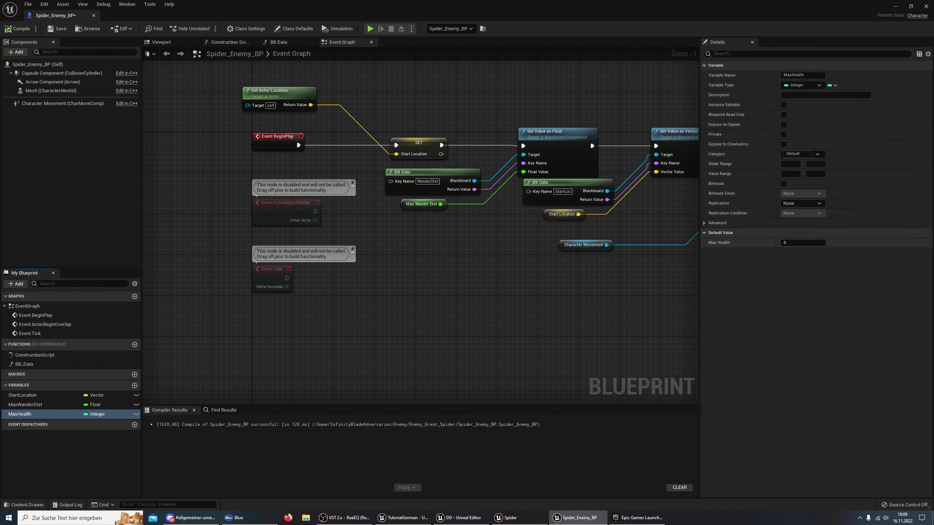
click(803, 243)
text(0)
key(Return)
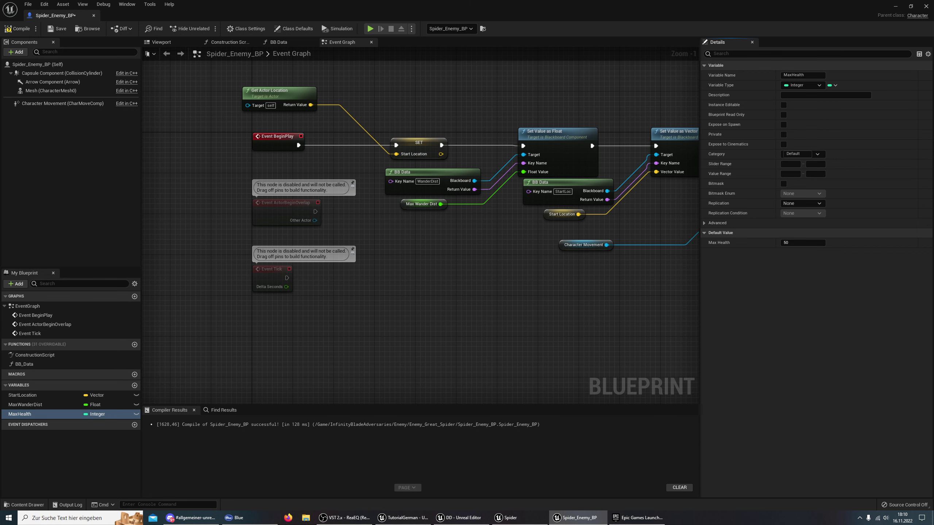
- Add a Life variable defaulting to 50, then compile and save the blueprint
click(134, 385)
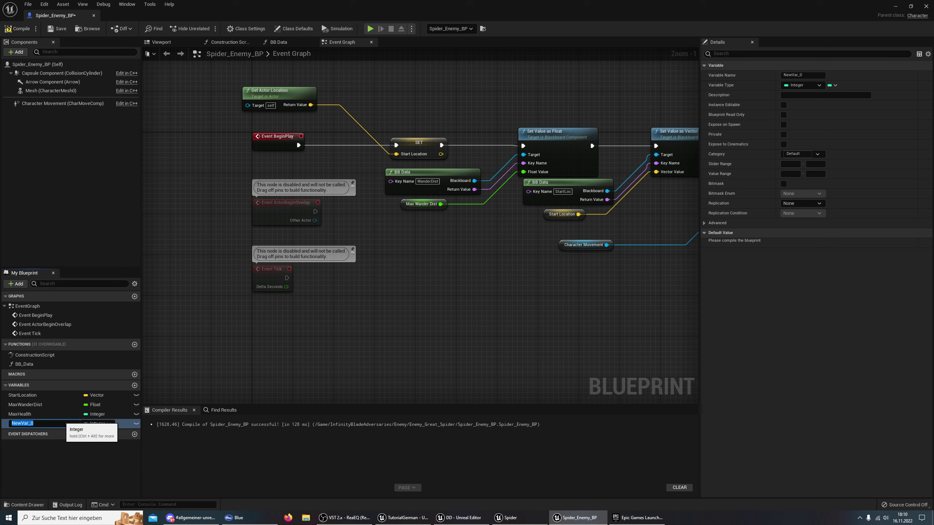
text(Life)
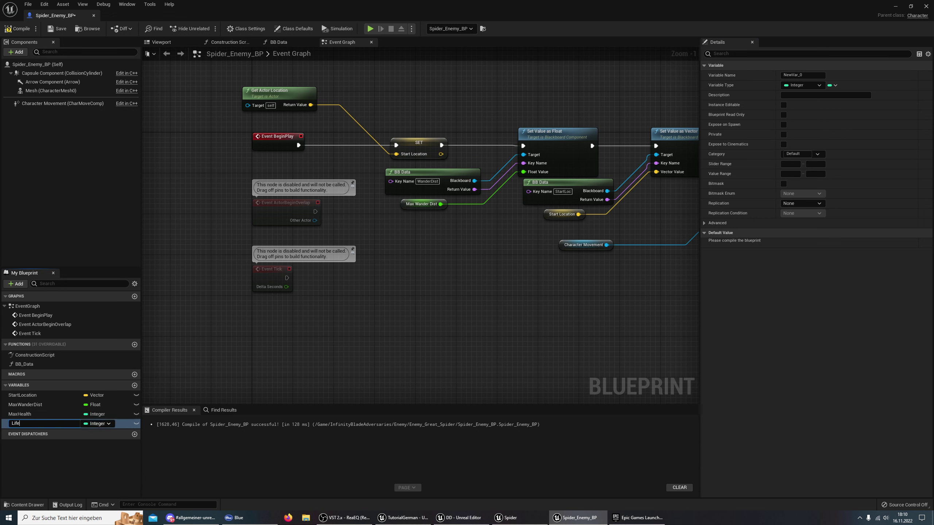
key(Return)
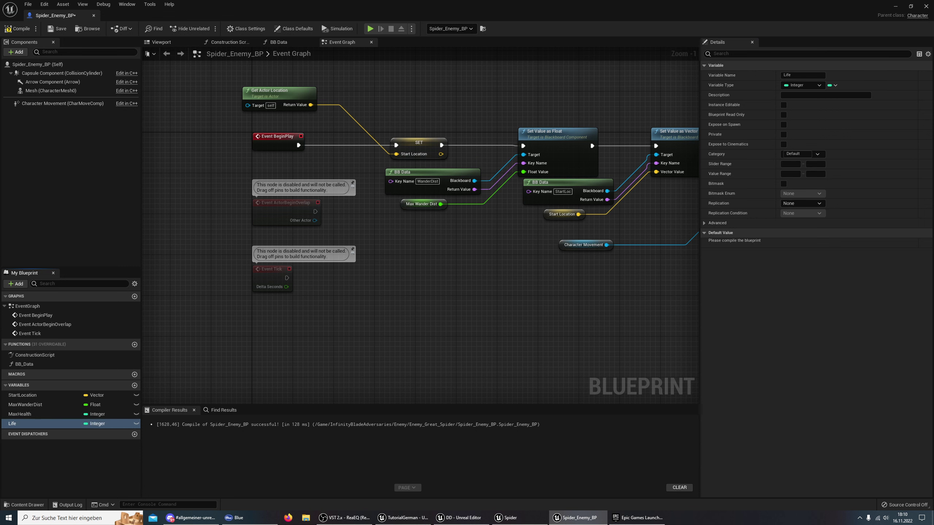
click(19, 28)
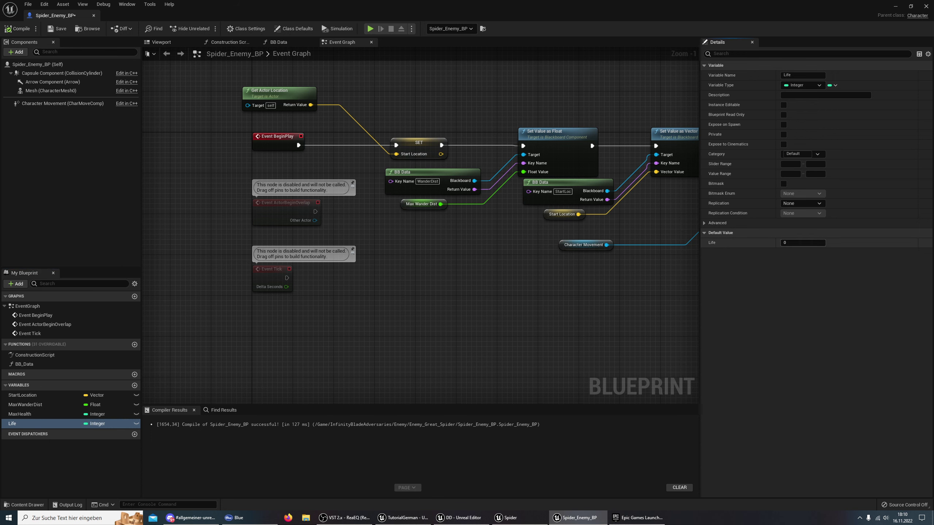
click(803, 242)
text(50)
key(Return)
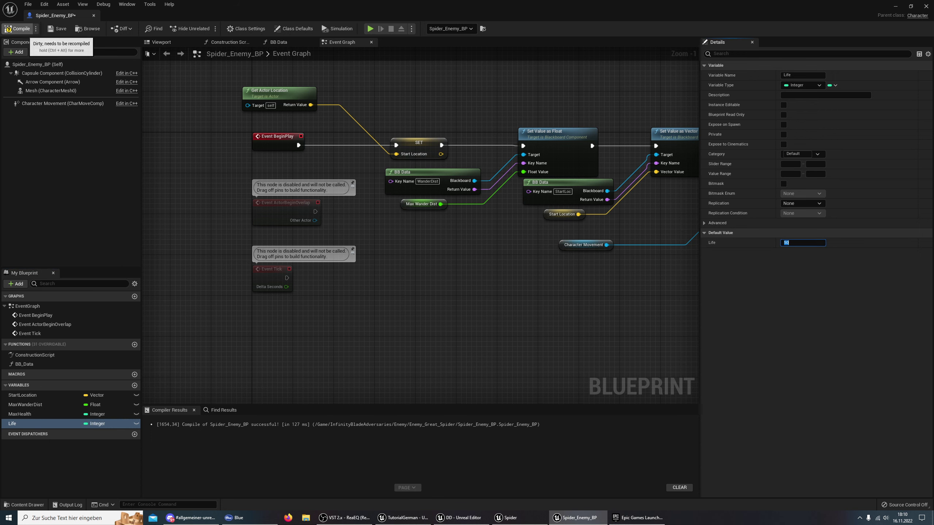
click(18, 28)
click(57, 28)
right_drag(404, 294, 396, 248)
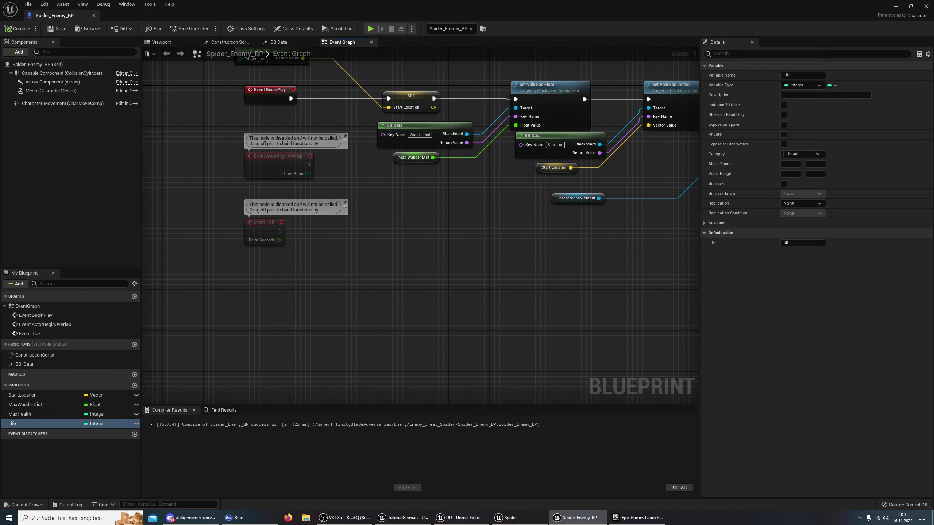
- Create a new Blueprint Class in the Content Drawer with UserWidget as its parent
click(24, 504)
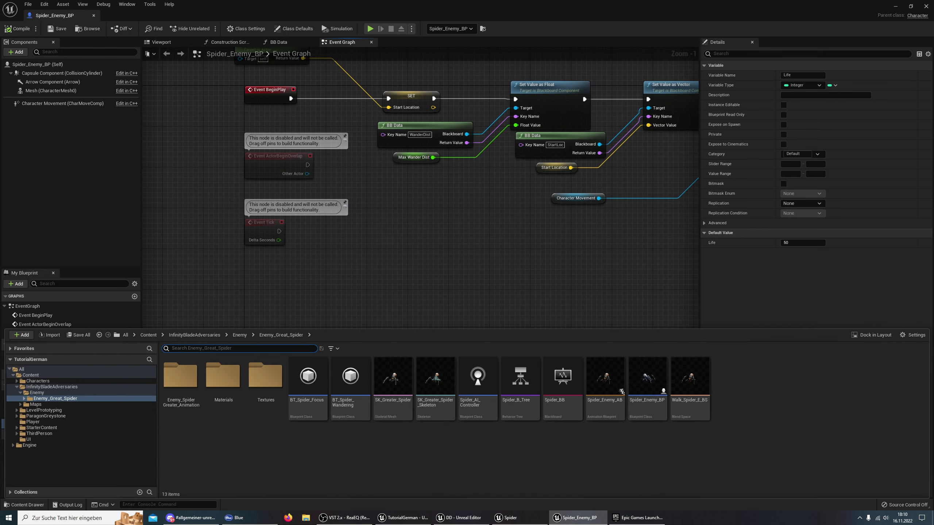
right_click(354, 447)
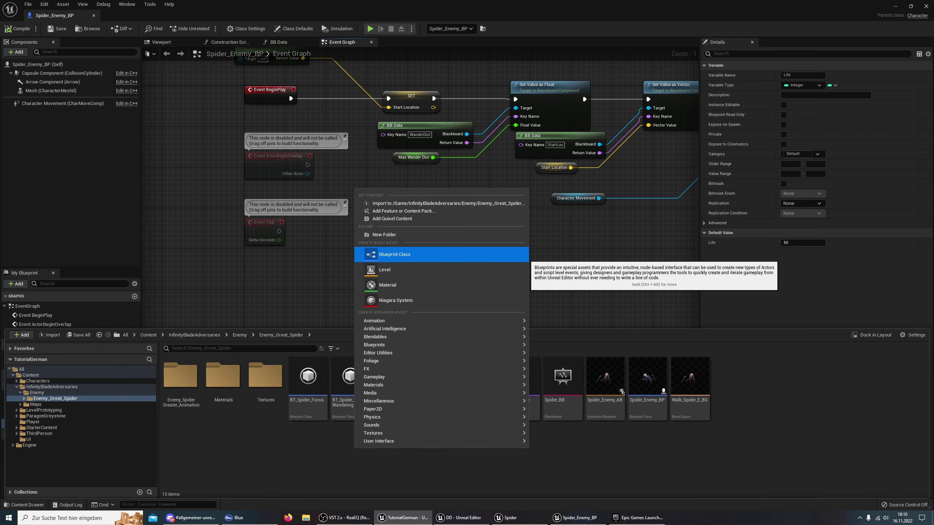
click(395, 254)
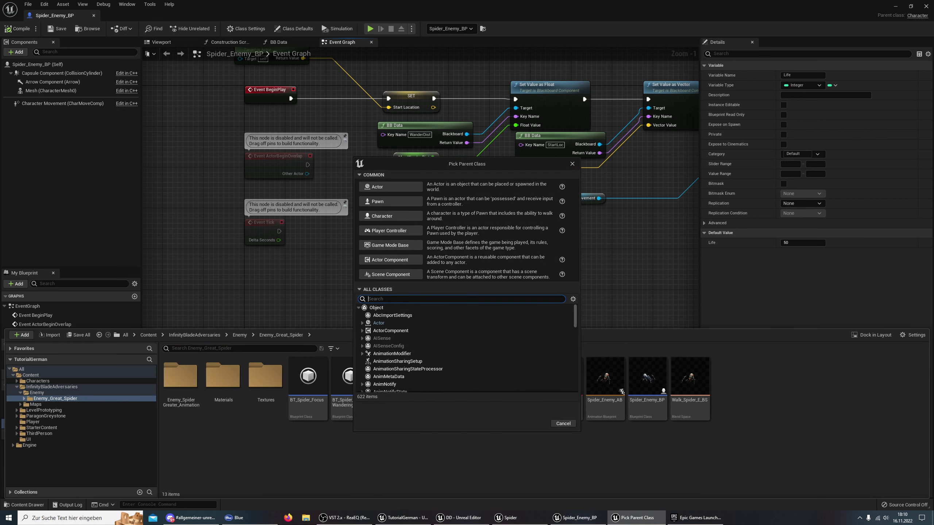
text(widget)
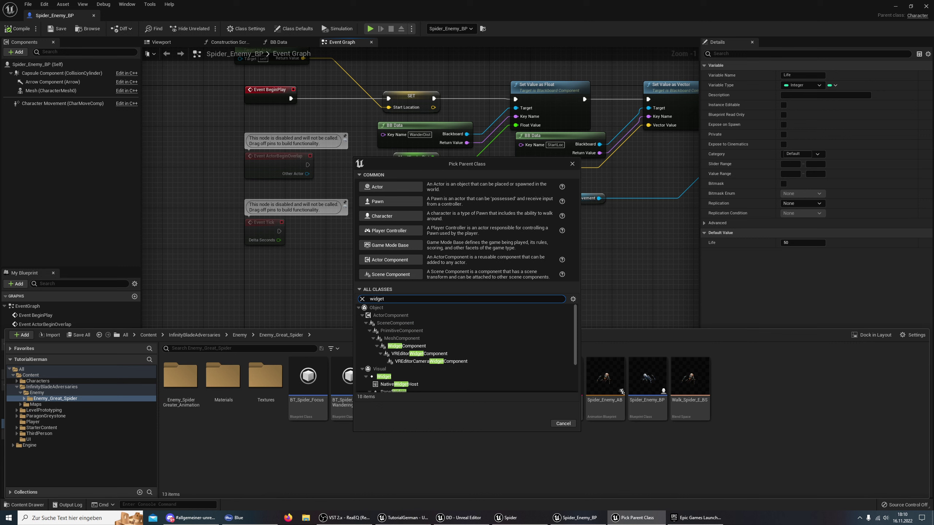
scroll(441, 390, down, 1)
scroll(441, 389, down, 1)
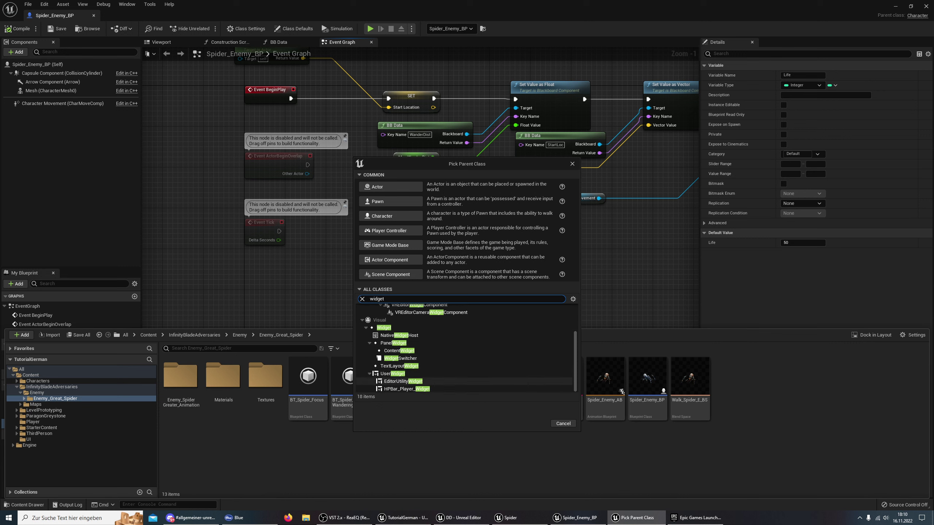
scroll(441, 390, up, 2)
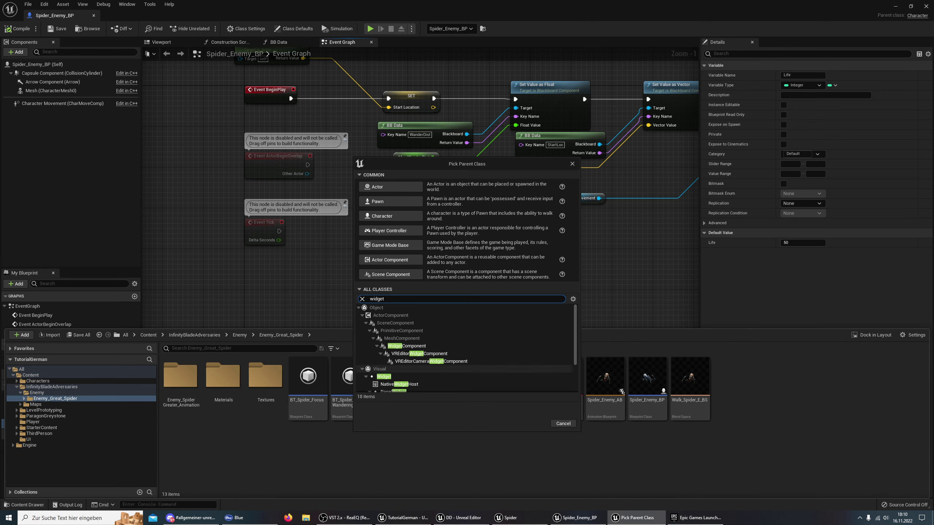
scroll(404, 373, down, 2)
click(392, 373)
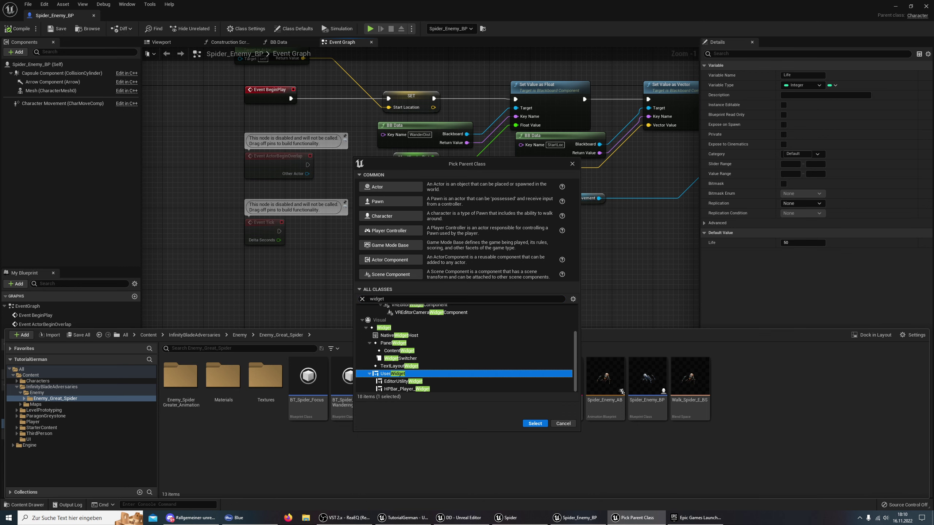
key(Return)
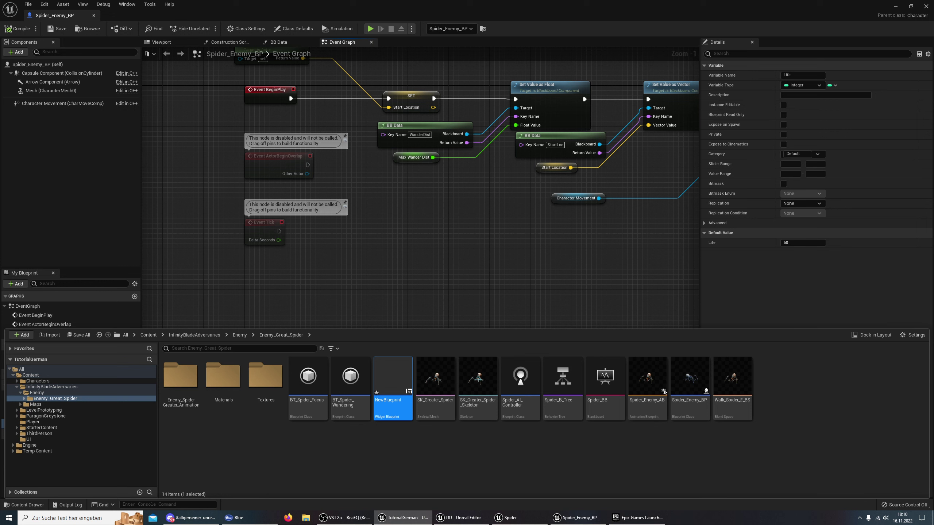
- Name the widget Enemy_HP_Bar and open it in the widget designer
text(En)
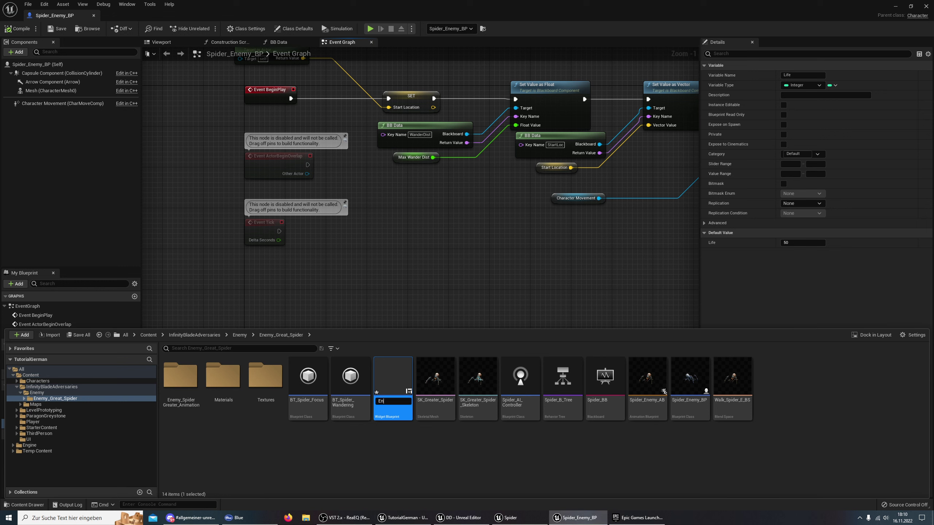
text(emy_HP_Bar)
key(Return)
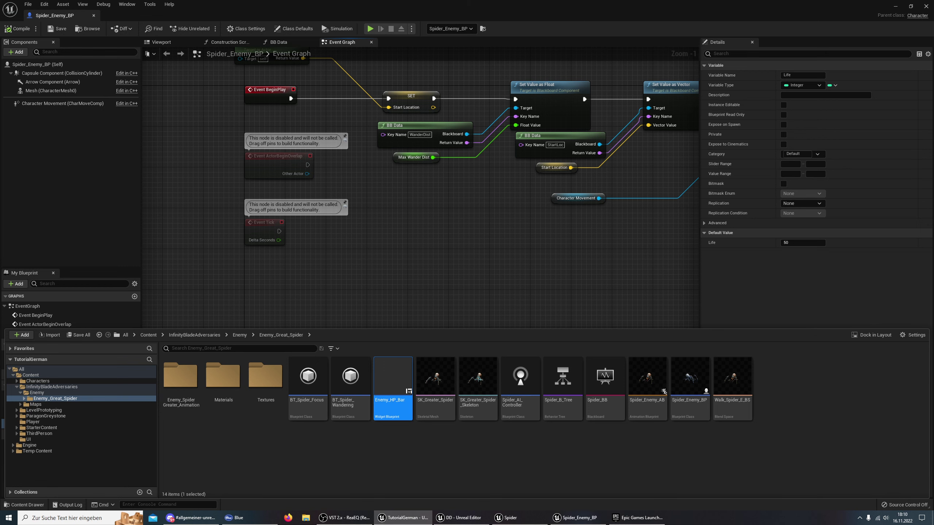
double_click(393, 379)
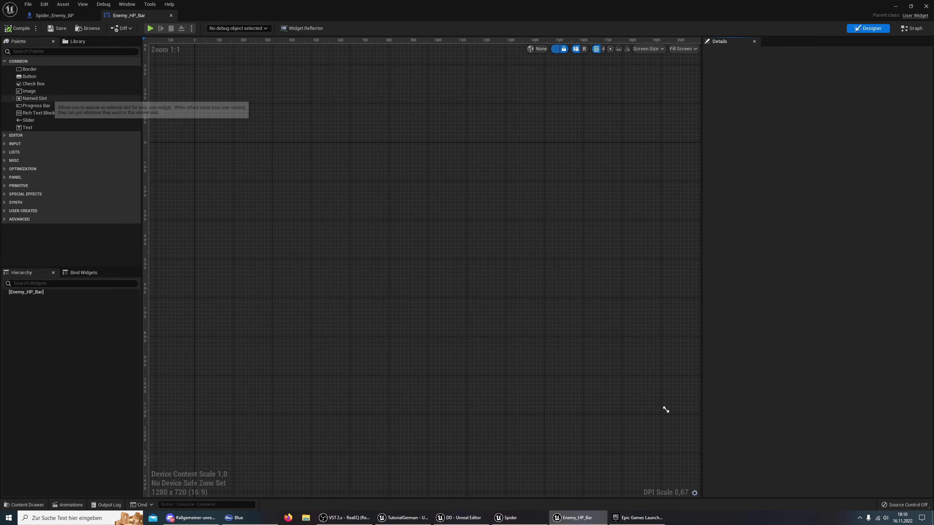
- Drag a Progress Bar from the Palette into the Enemy_HP_Bar hierarchy and select it
drag(36, 105, 39, 296)
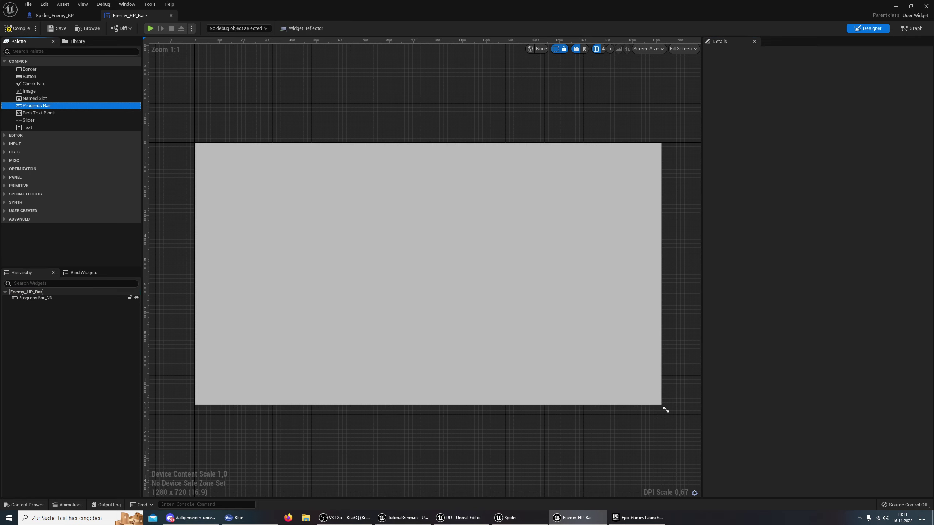
scroll(406, 217, down, 6)
scroll(535, 276, up, 3)
scroll(535, 276, up, 1)
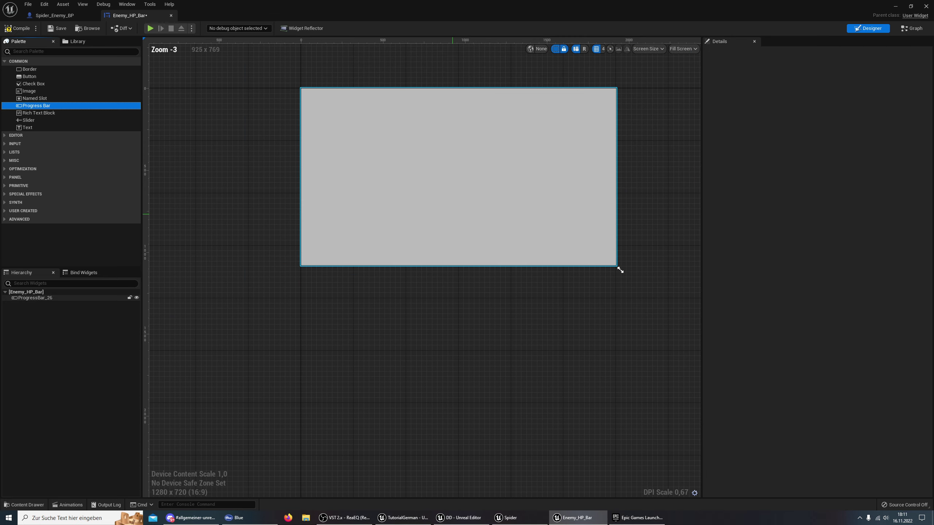
click(619, 270)
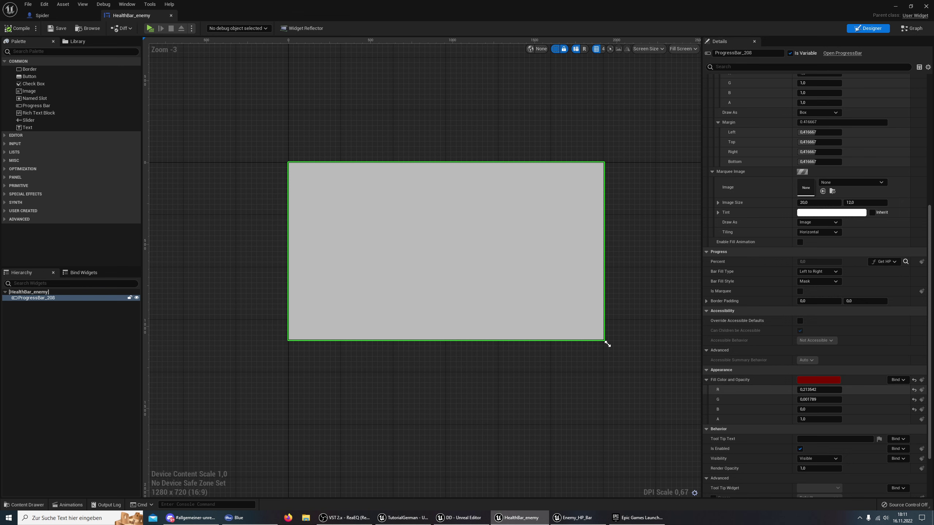
- Set the progress bar's Percent to 0.0 in Enemy_HP_Bar
click(577, 517)
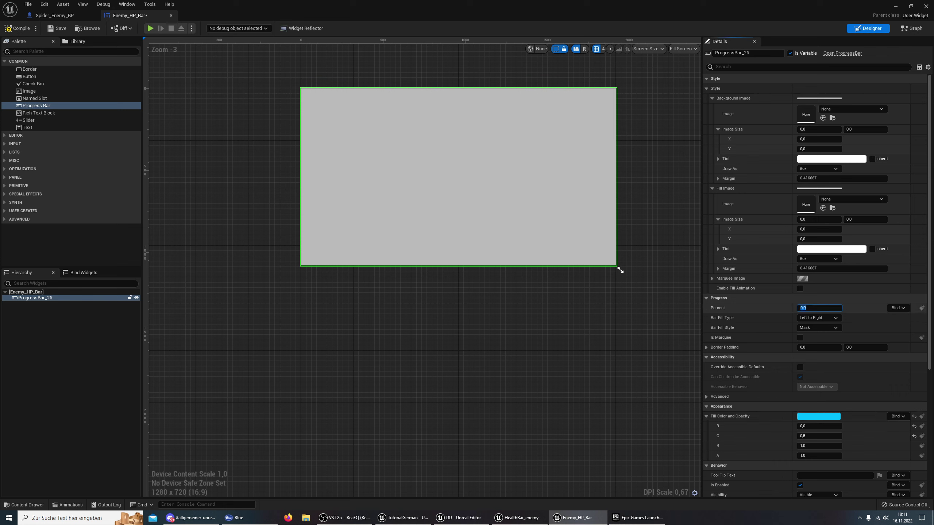
text(1)
key(Return)
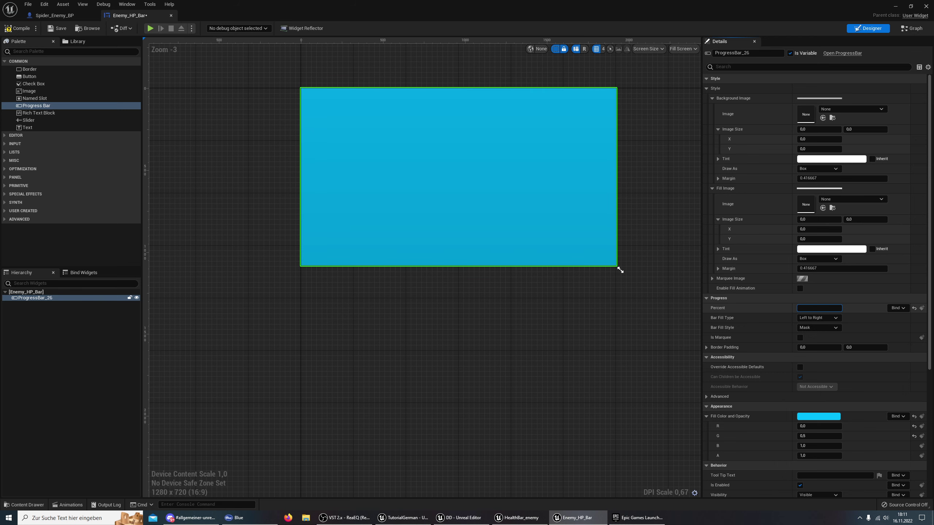
key(Return)
- Set Fill Color and Opacity to R 0.213542, G 0.001789, B 0.0, matching HealthBar_enemy
click(818, 416)
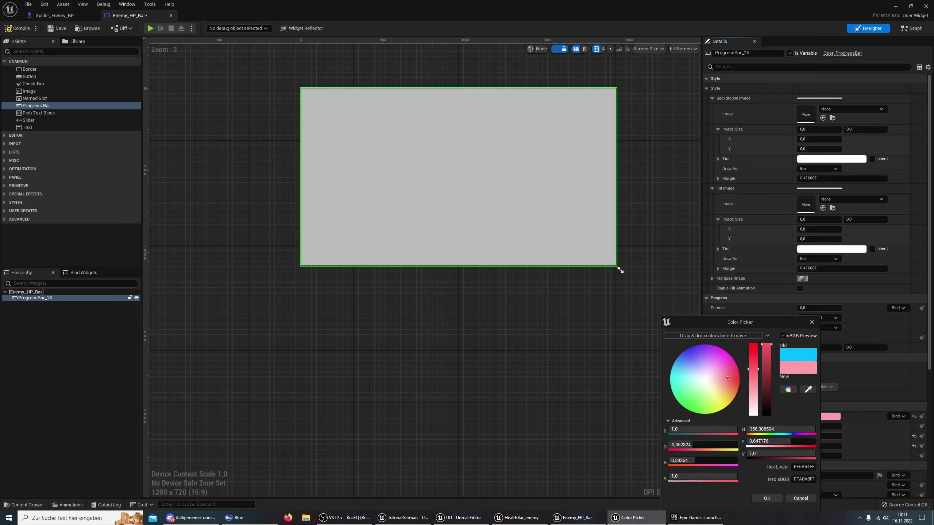
drag(725, 373, 736, 382)
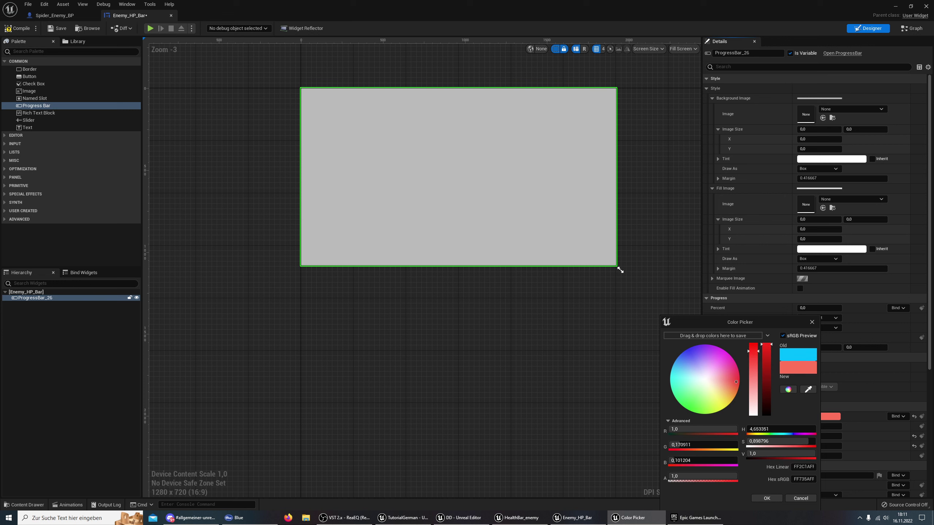
key(Return)
text(0,213542)
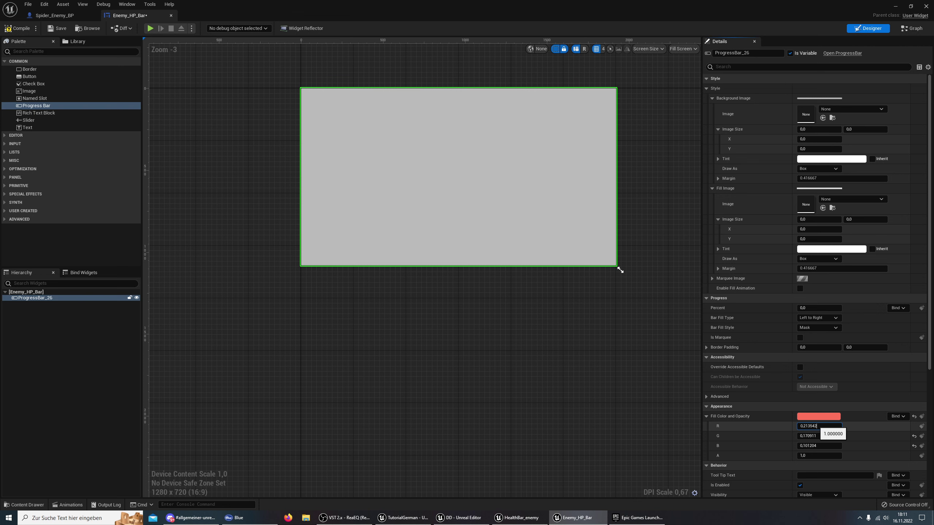
key(Return)
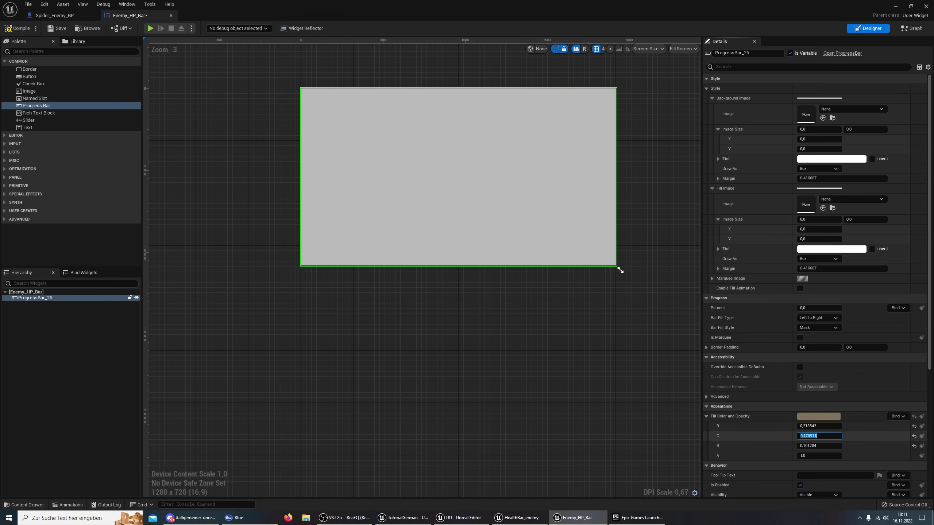
text(0,001789)
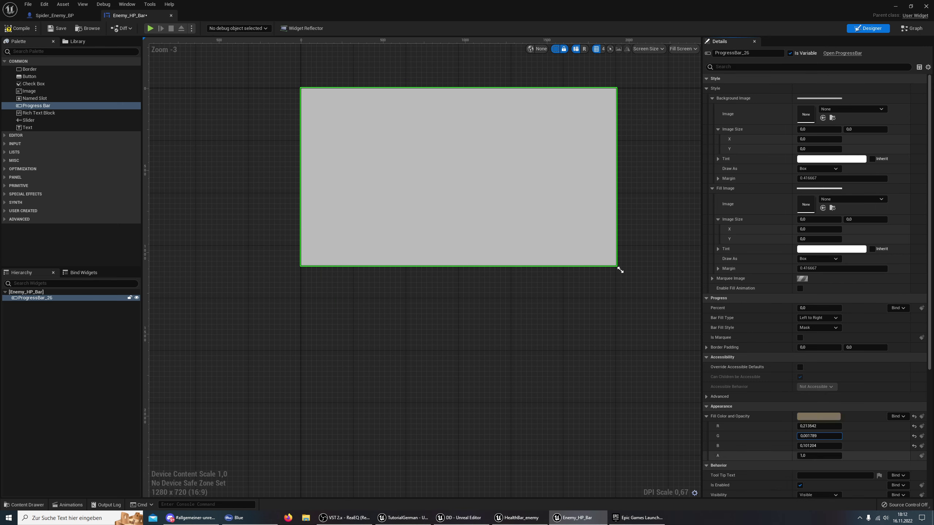
key(Tab)
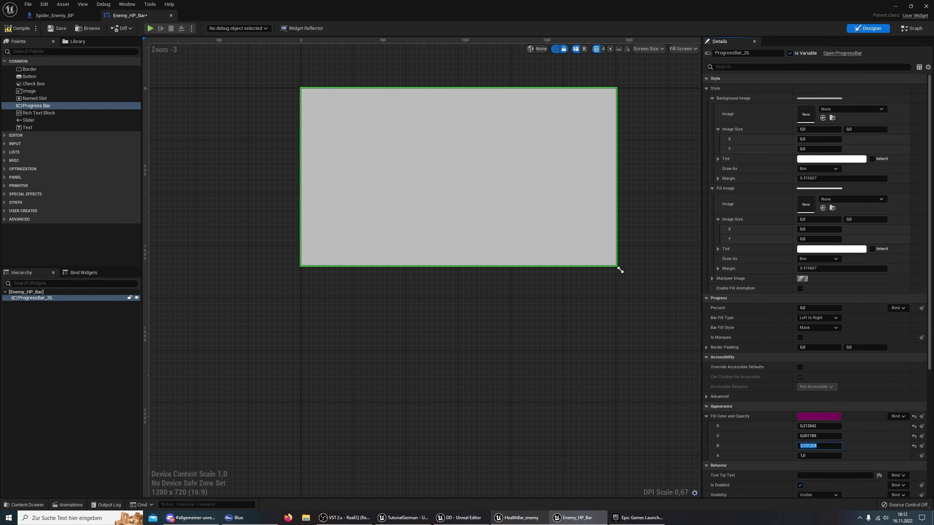
key(alt+Tab)
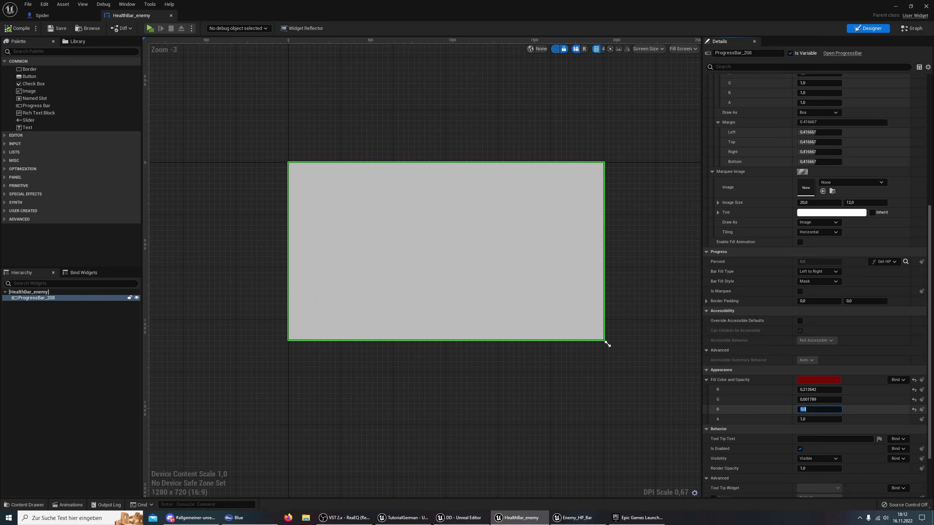
key(alt+Tab)
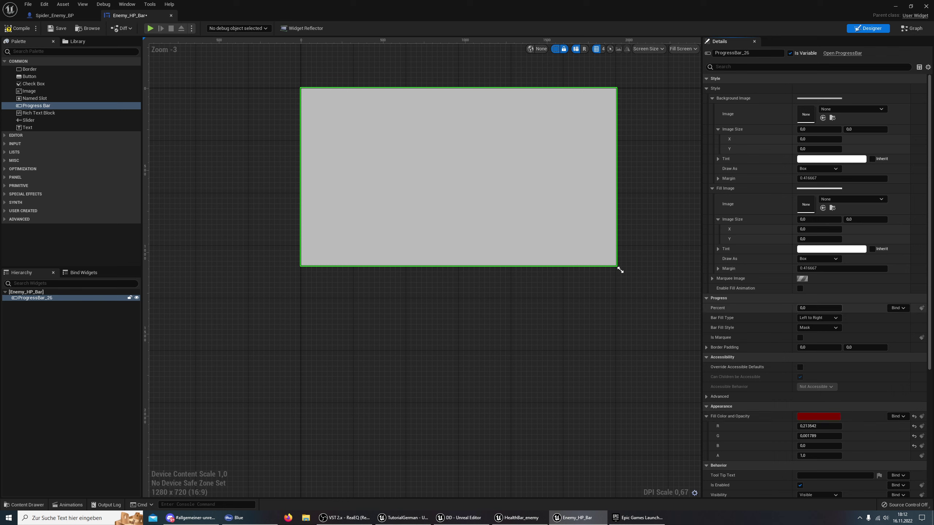
- Preview Percent at 1.0, reset it to 0.0, and compile Enemy_HP_Bar
key(Return)
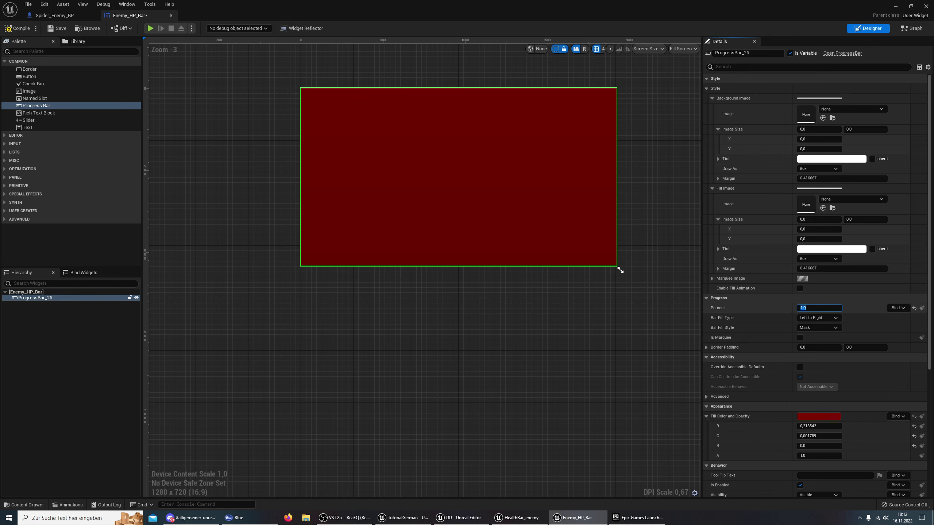
key(Return)
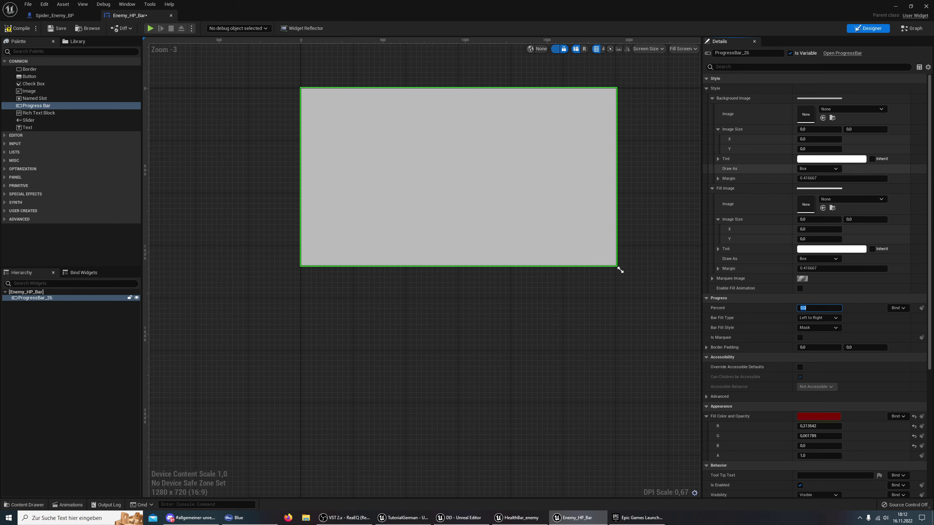
scroll(560, 172, up, 5)
scroll(618, 266, down, 5)
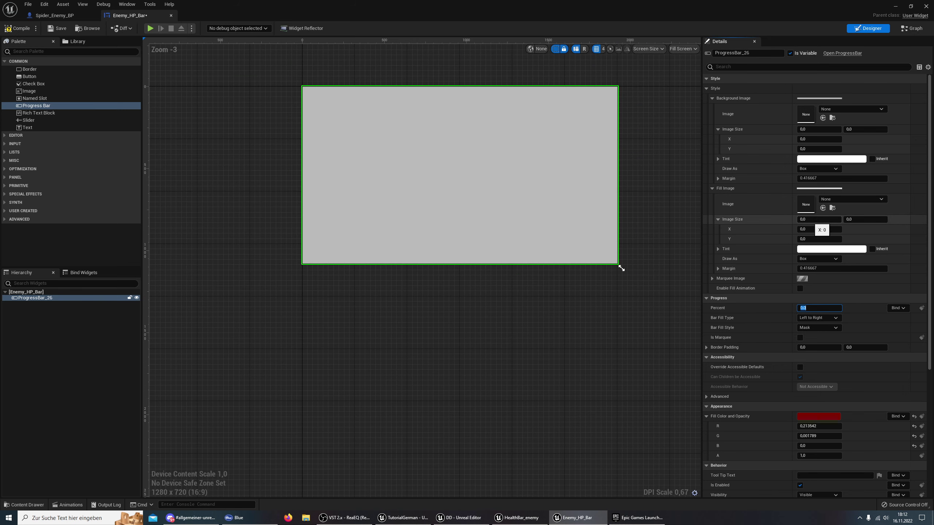
click(16, 28)
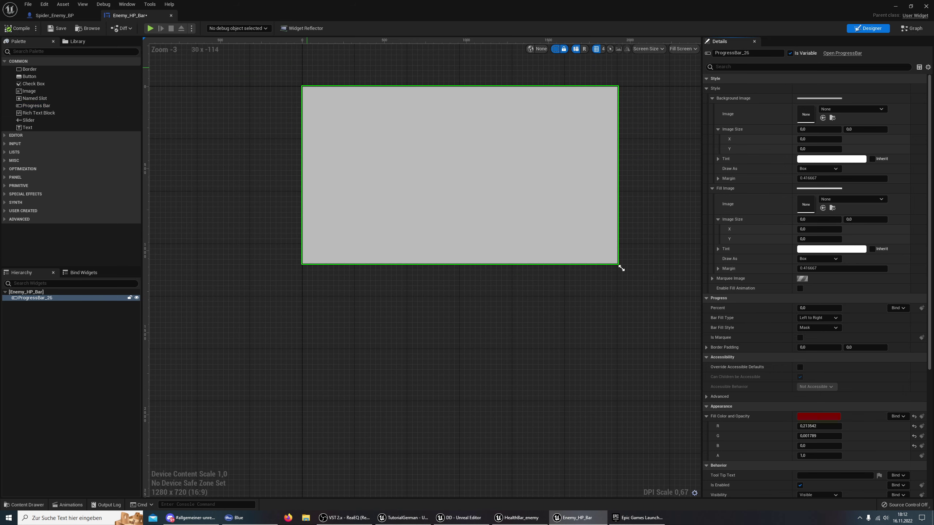
key(alt+Tab)
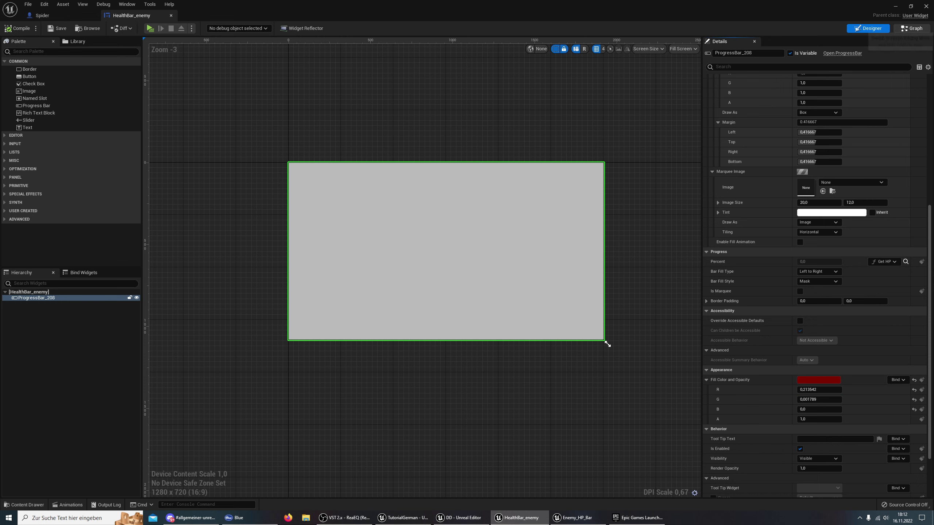
- Review HealthBar_enemy's Get HP graph (Health over MaxHealth), then return to Enemy_HP_Bar
click(911, 29)
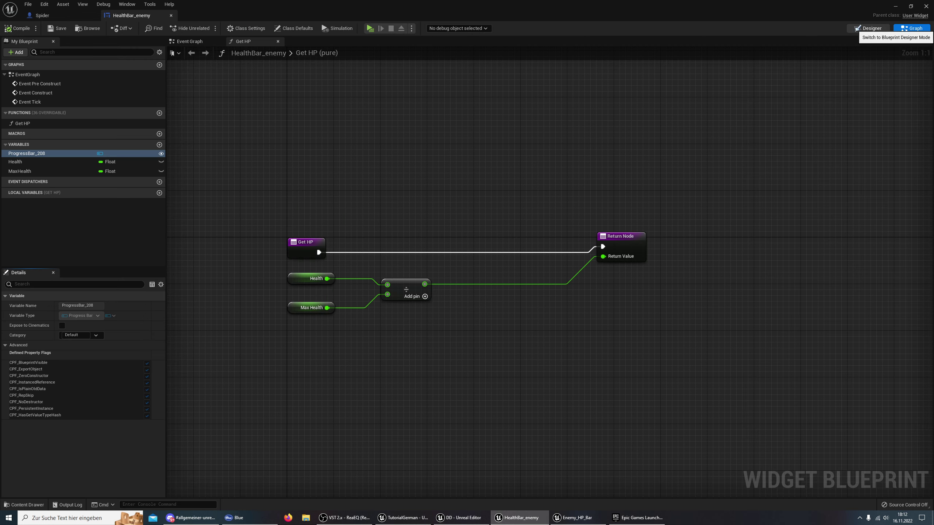
click(868, 29)
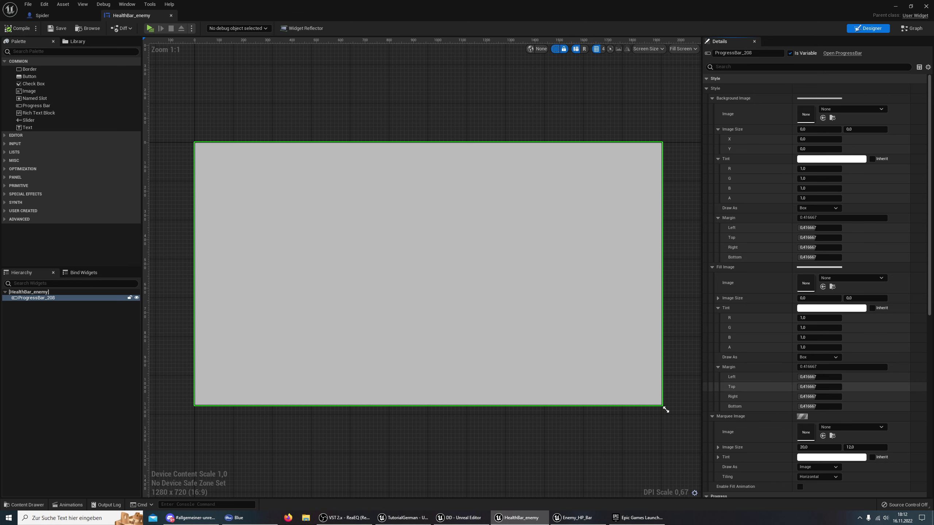
scroll(820, 338, down, 3)
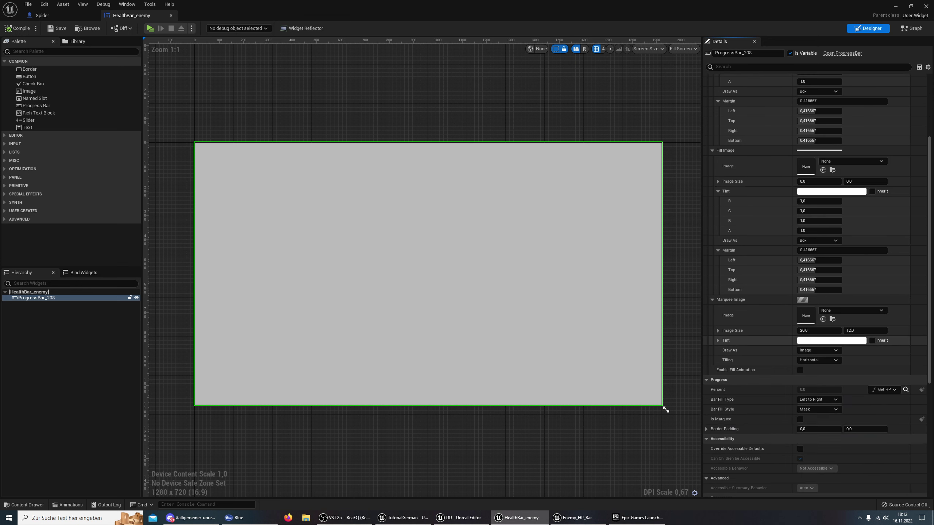
click(573, 517)
- Bind Fill Color and Opacity to a new function renamed GetHP, and tidy its Return Node
scroll(897, 416, down, 1)
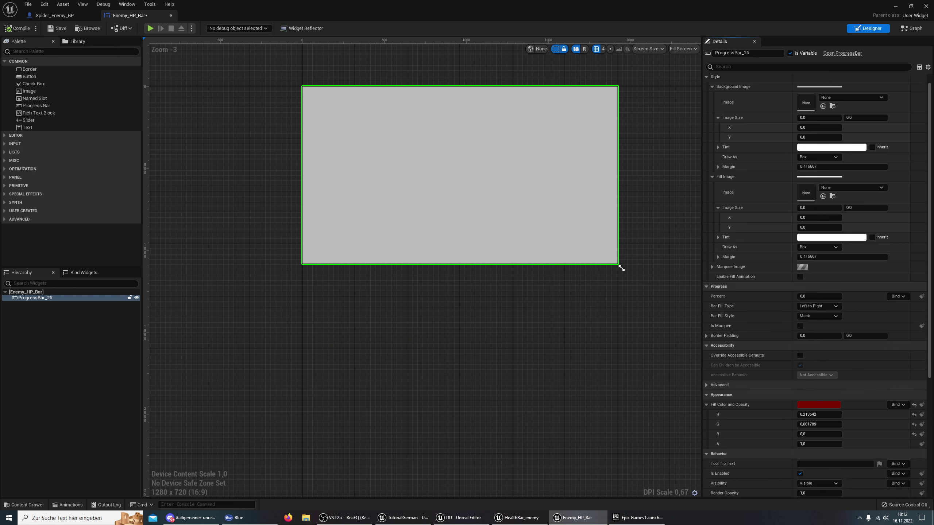
click(897, 405)
click(911, 424)
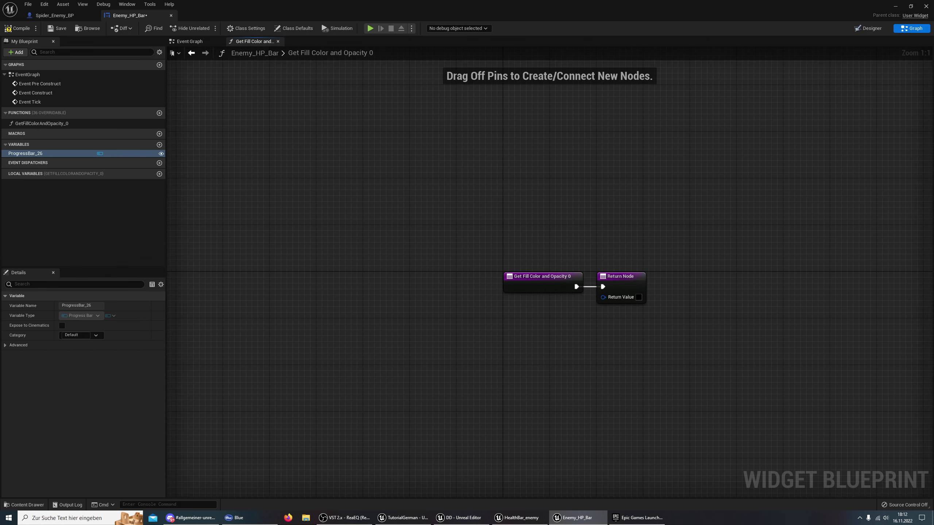
click(119, 124)
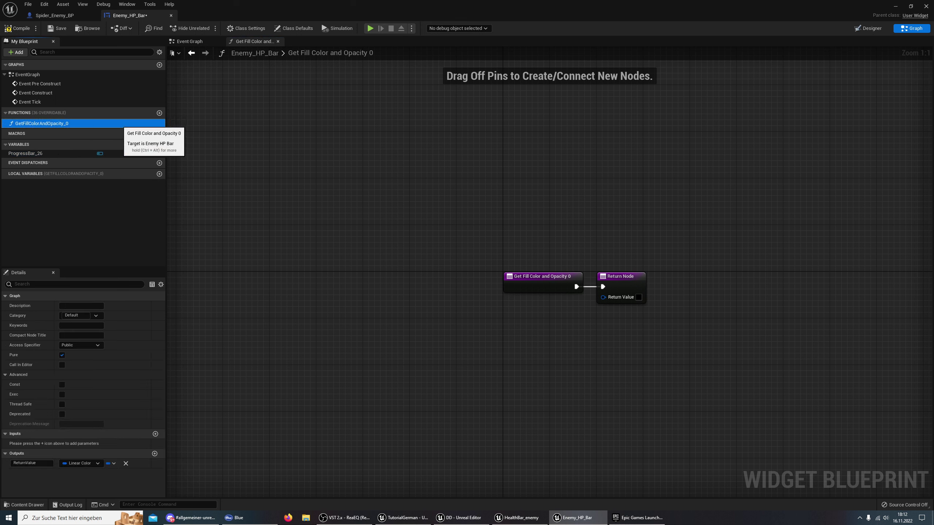
key(F2)
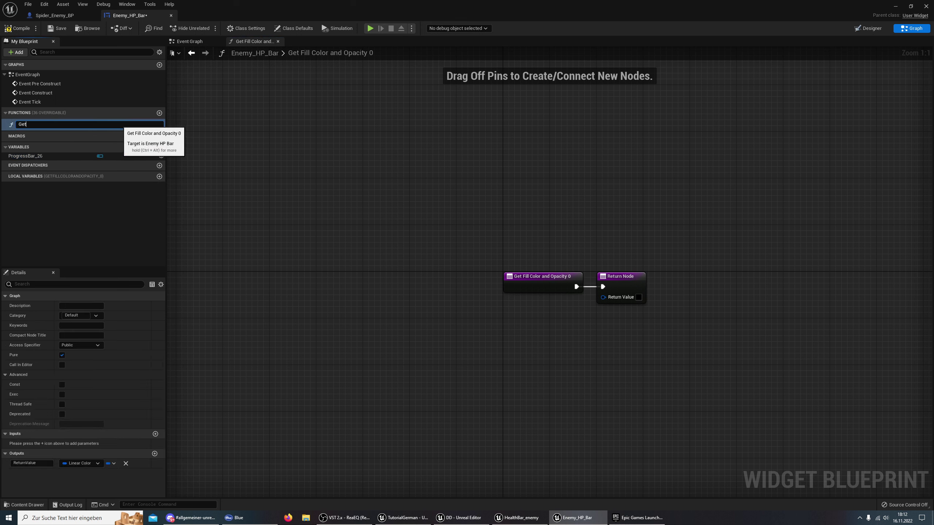
key(Return)
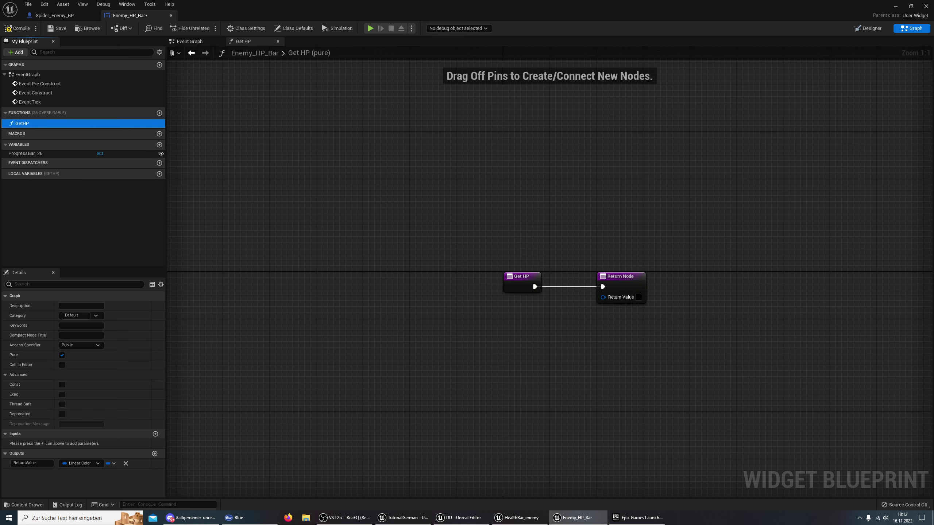
drag(621, 276, 493, 204)
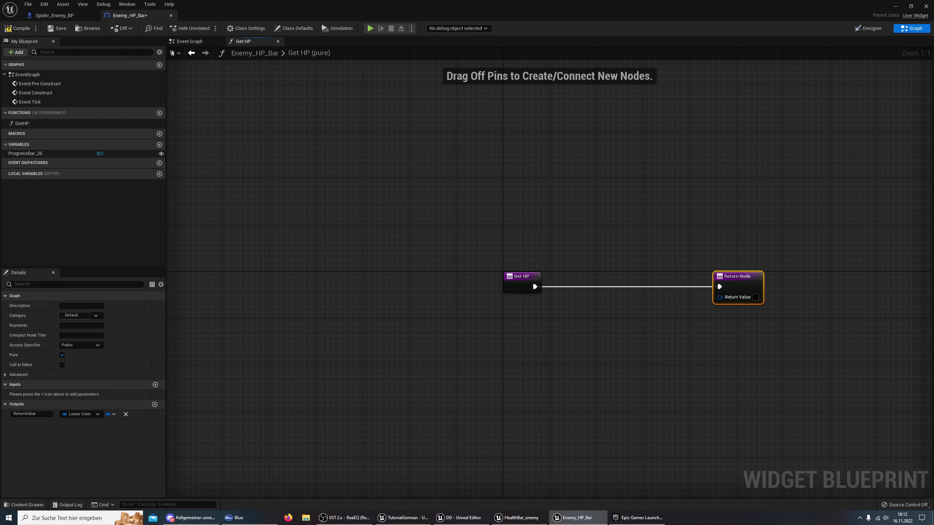
right_drag(237, 201, 507, 194)
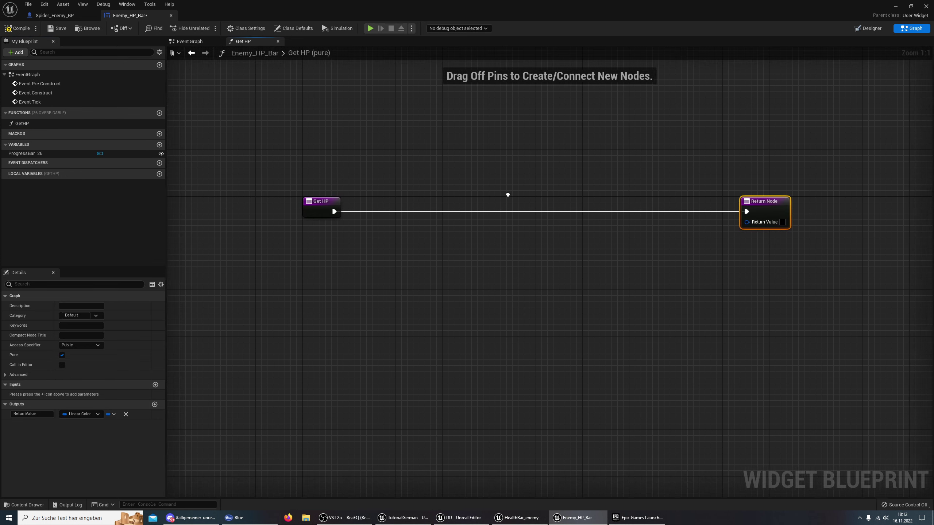
- Compare with HealthBar_enemy's Get HP graph, then go back in Enemy_HP_Bar's graph
click(518, 518)
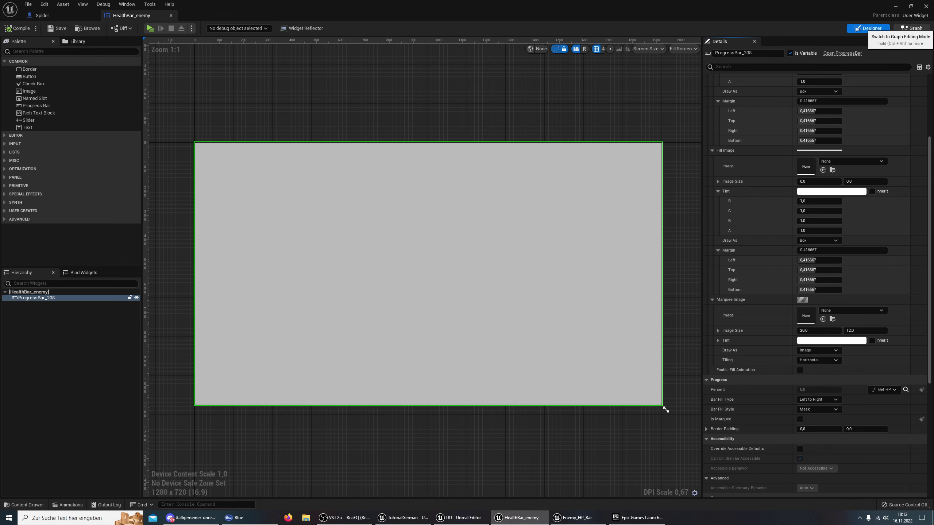
click(911, 28)
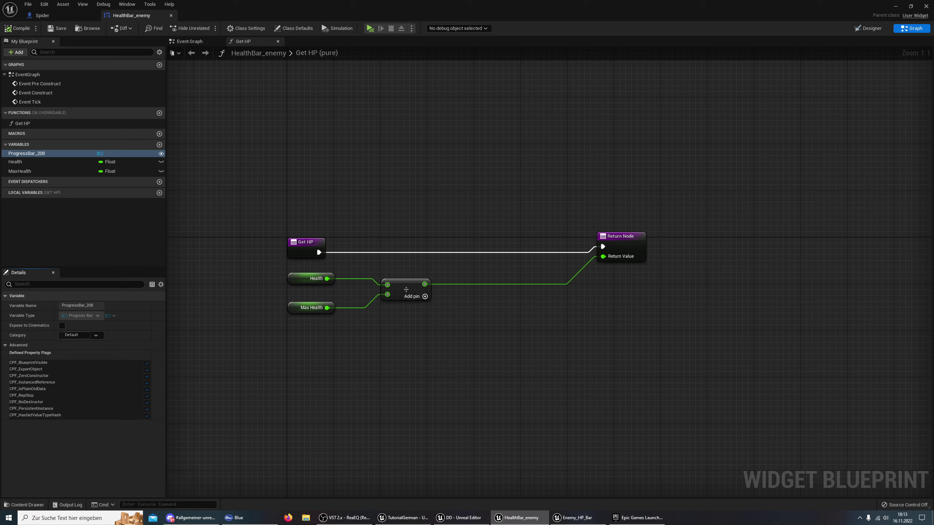
click(575, 517)
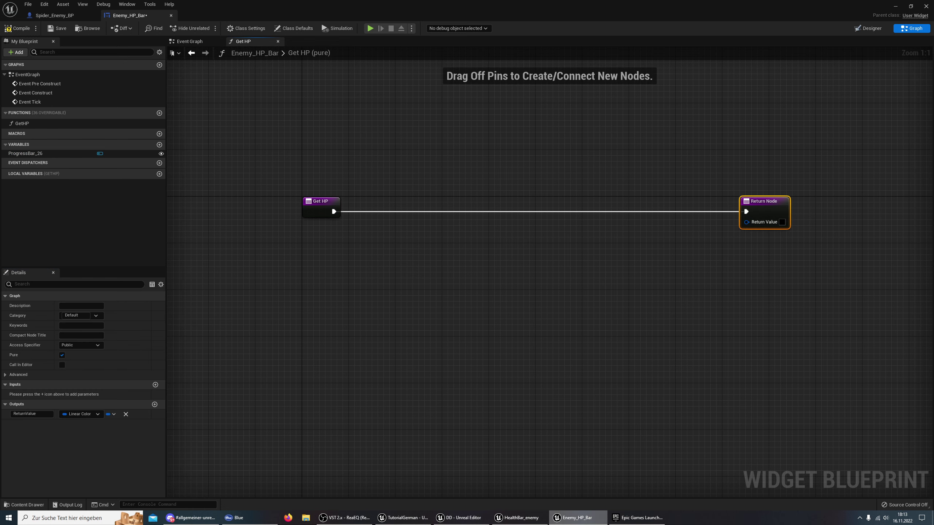
click(44, 154)
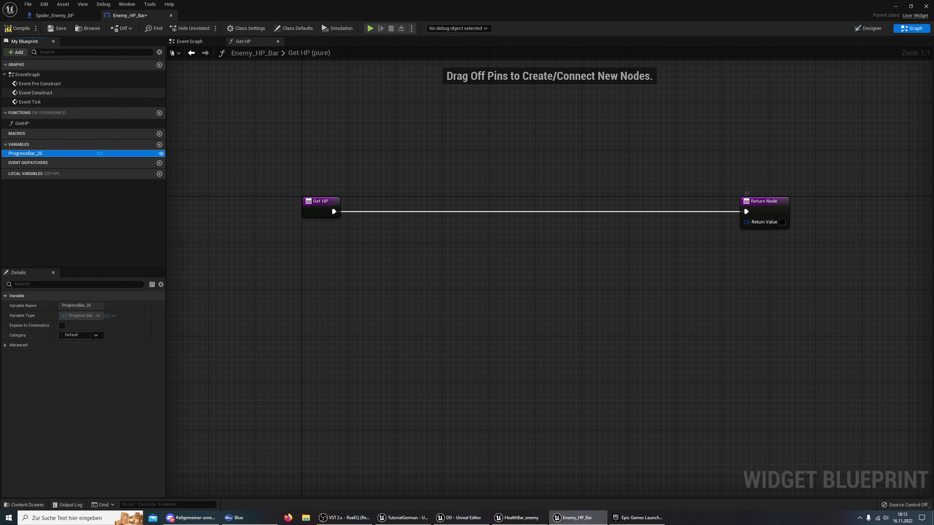
click(191, 53)
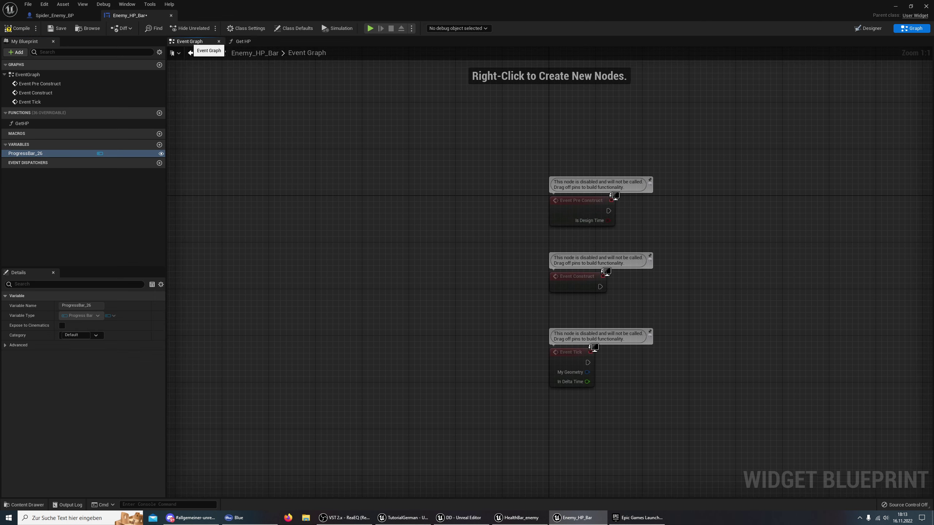
- Remove the Fill Color and Opacity binding in the Designer
click(244, 41)
click(868, 28)
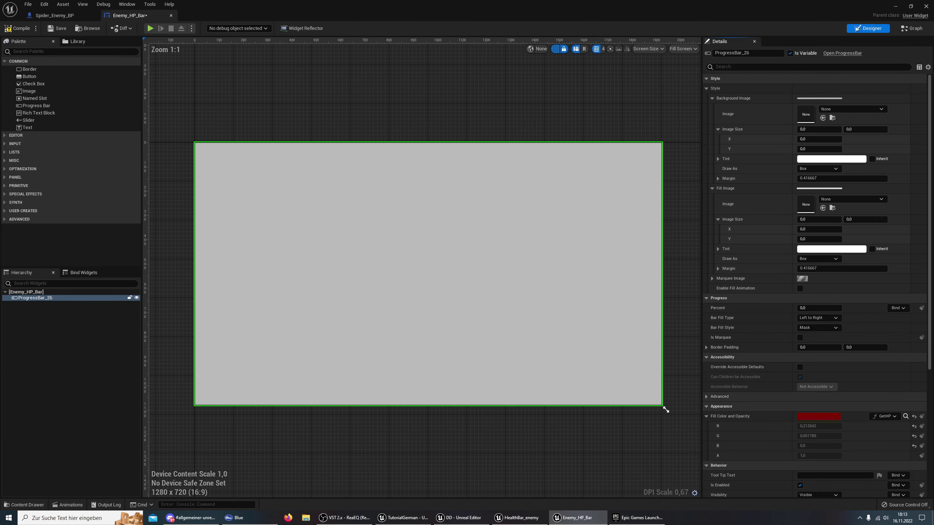
click(894, 416)
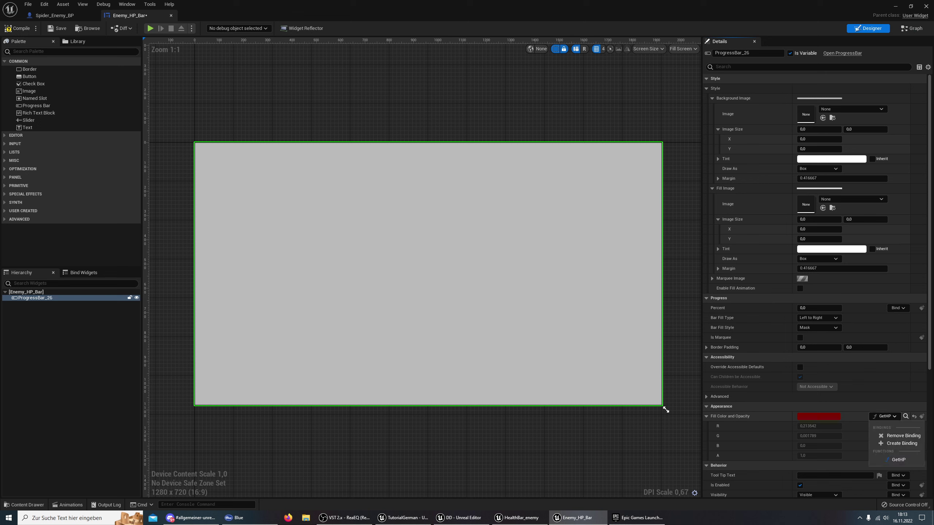
click(900, 435)
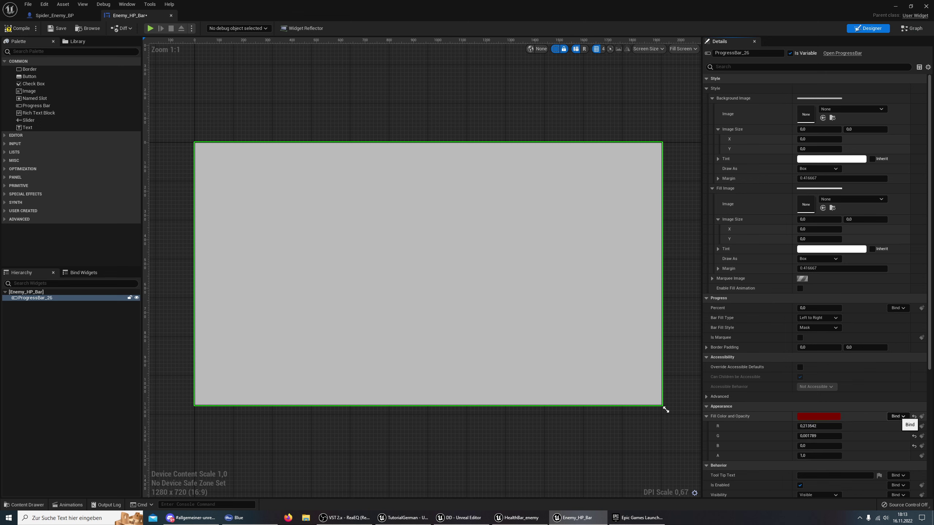
- Create a new binding for the progress bar's Percent, producing Get Percent 0
scroll(813, 285, down, 2)
scroll(814, 285, down, 1)
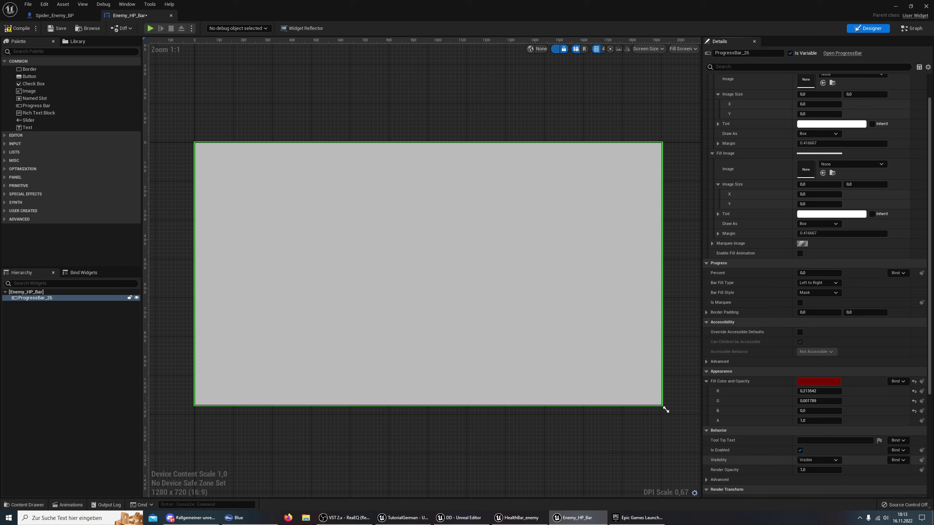
scroll(814, 286, down, 4)
scroll(814, 285, down, 2)
scroll(813, 285, up, 3)
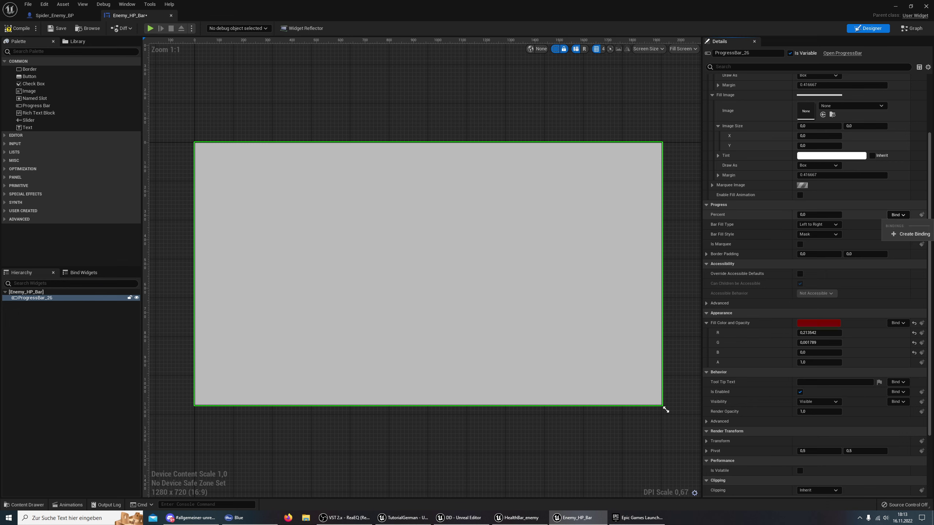
click(902, 241)
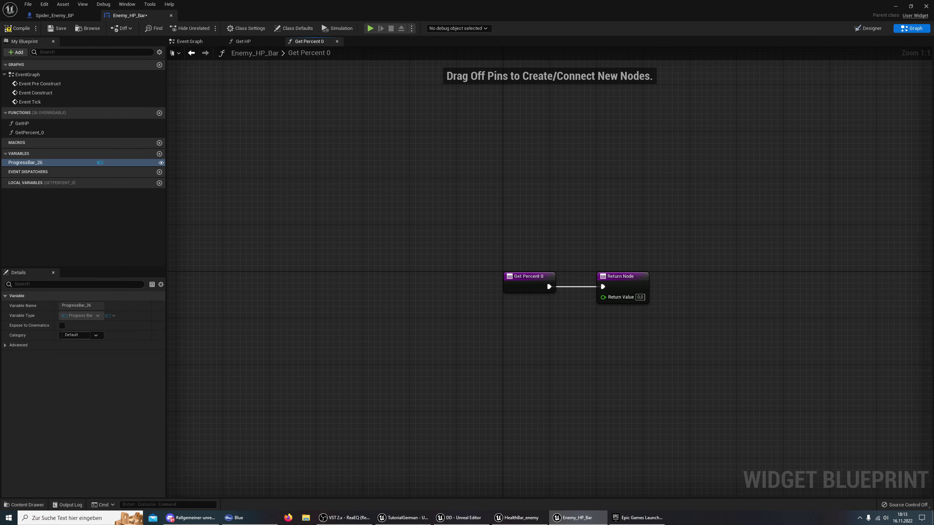
- Delete the old GetHP function
click(37, 123)
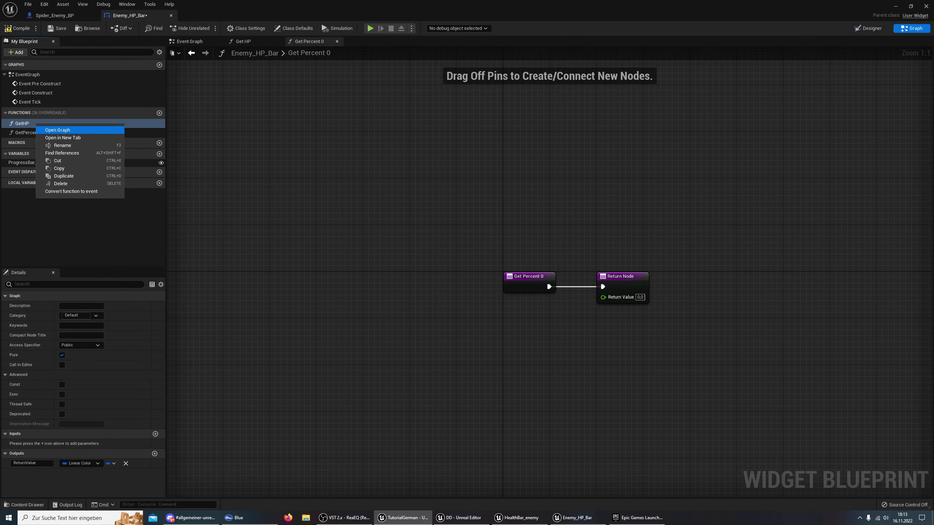
right_click(36, 124)
click(74, 184)
key(Delete)
- Rename GetPercent_0 to GetHP and move its Return Node to the right
click(37, 124)
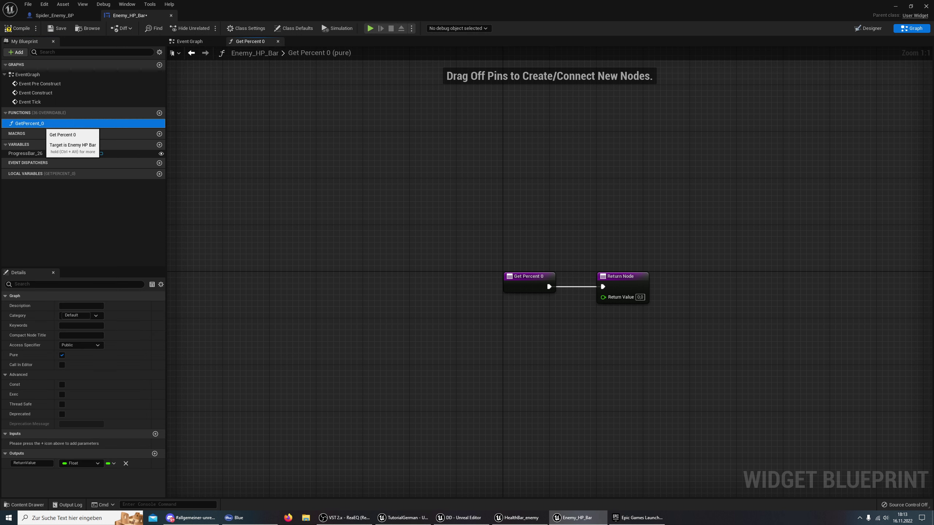
key(F2)
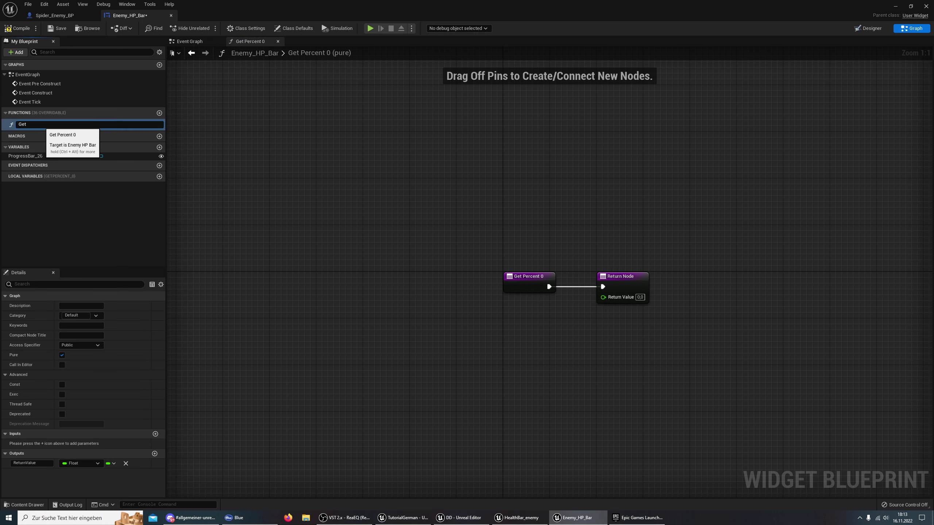
key(Return)
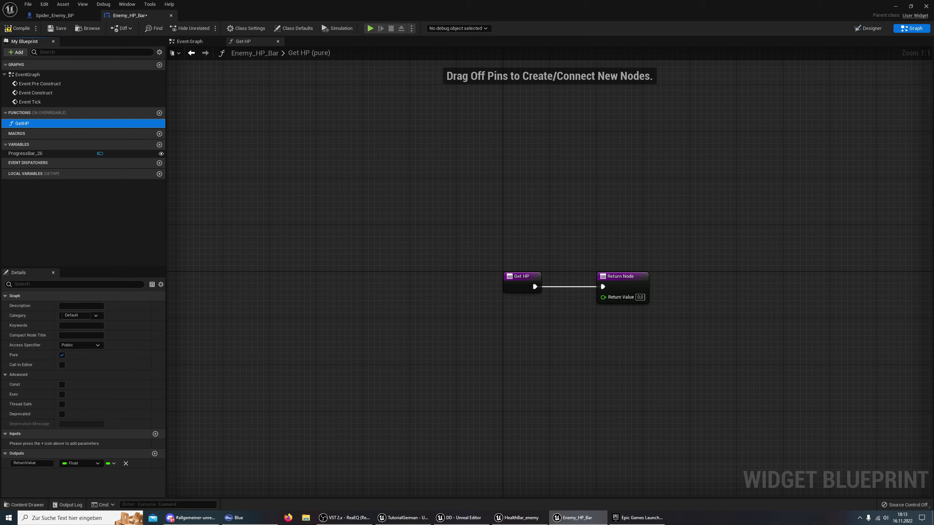
drag(621, 277, 807, 277)
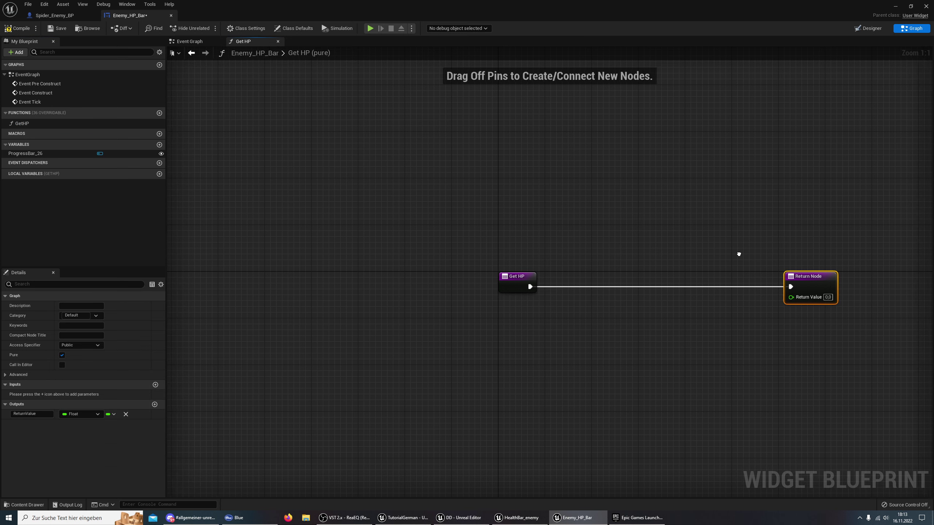
right_drag(818, 279, 584, 259)
drag(585, 260, 625, 259)
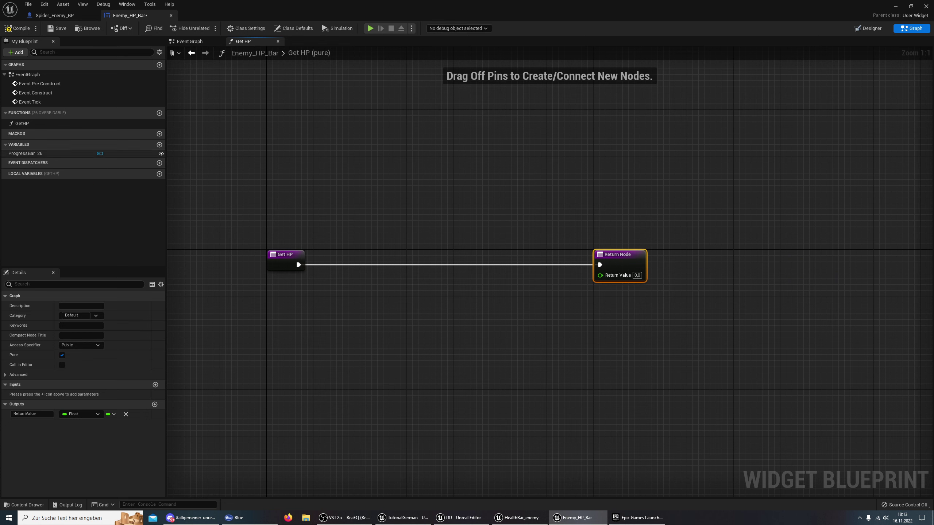
- Check the MaxHealth variable settings in the HealthBar_enemy reference, then return
key(alt+Tab)
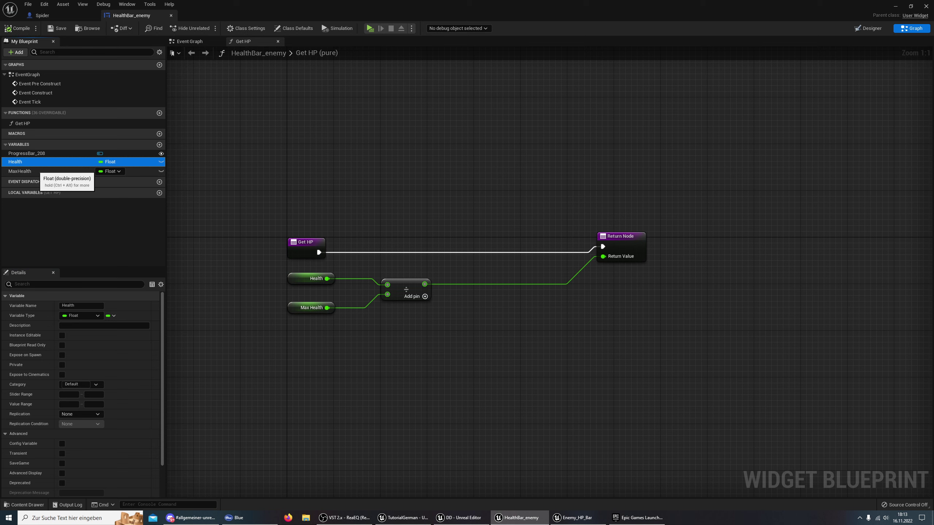
click(20, 171)
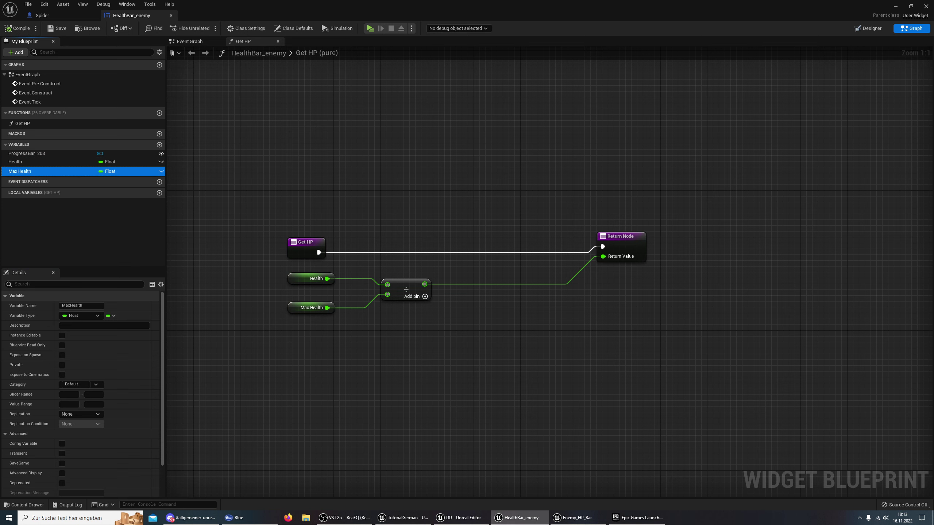
key(alt+Tab)
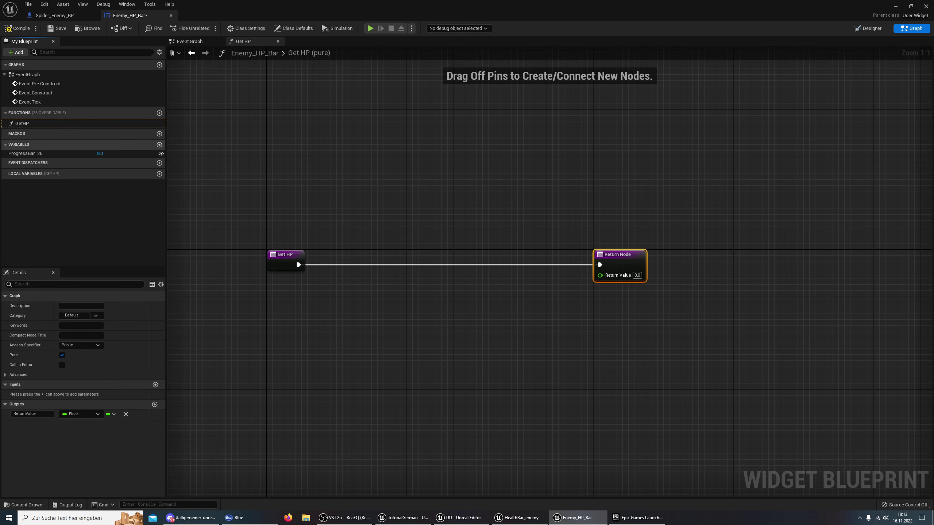
- Add Float variables Health and MaxHealth to Enemy_HP_Bar
click(159, 145)
text(Health)
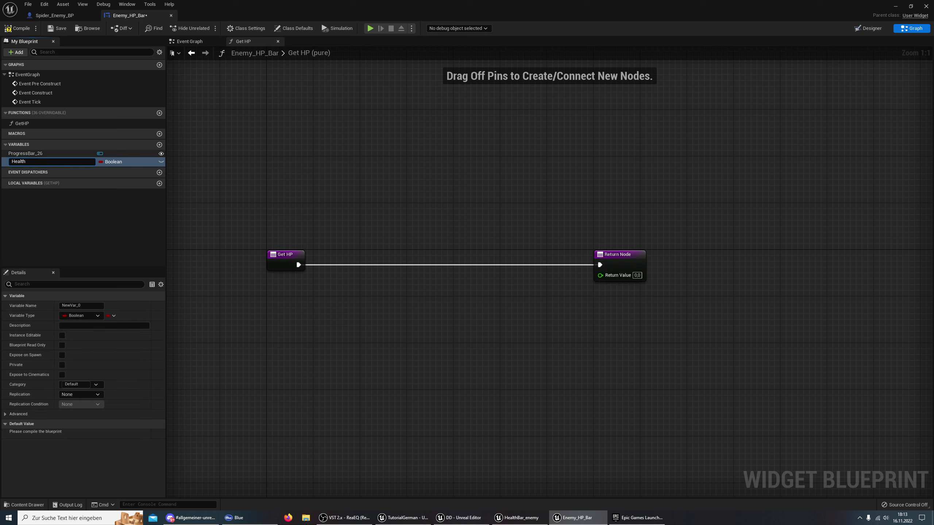
key(Return)
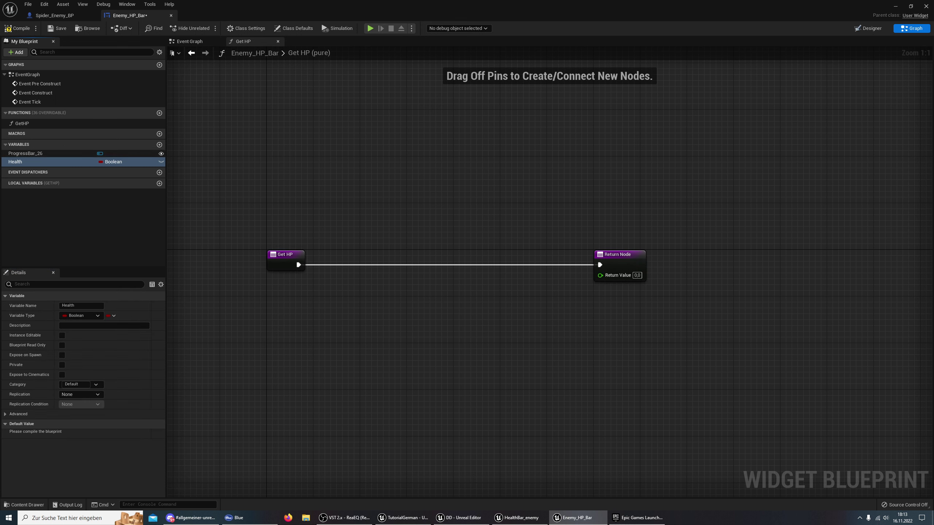
click(81, 316)
click(79, 364)
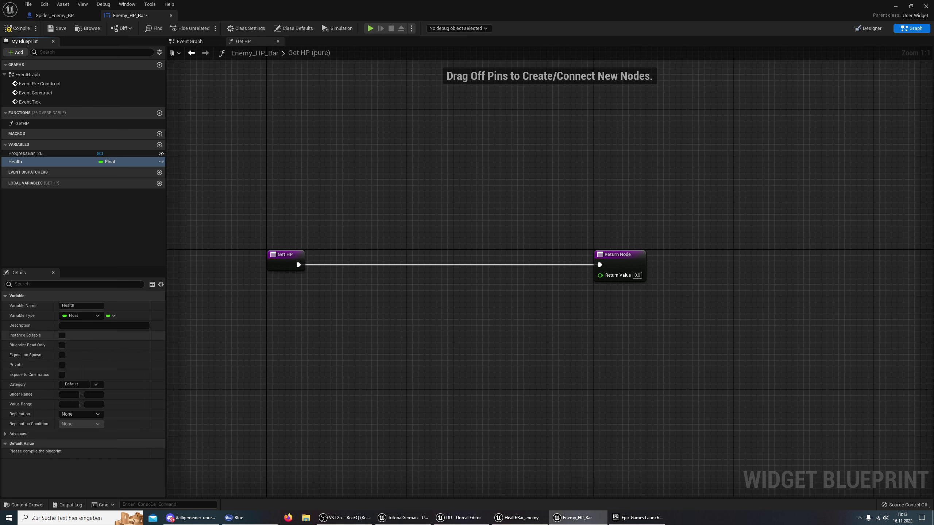
click(159, 145)
text(MaxHealth)
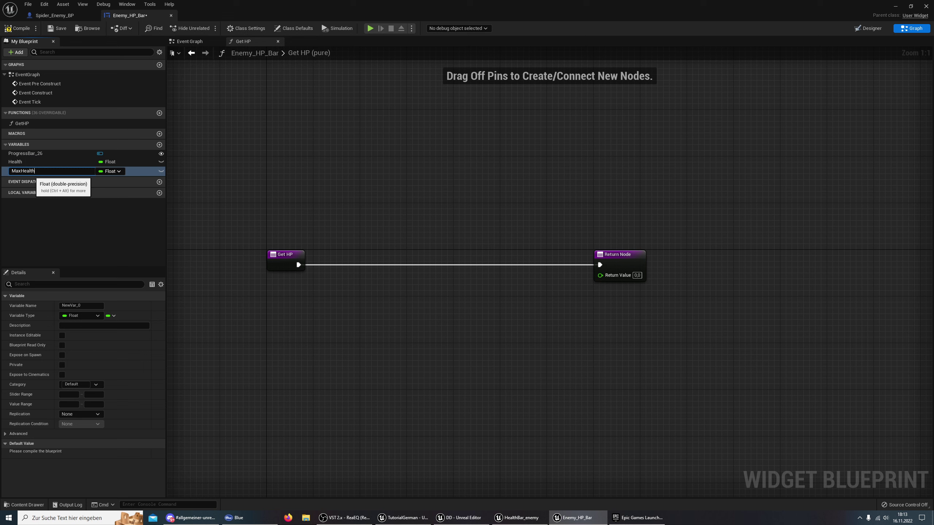
key(Return)
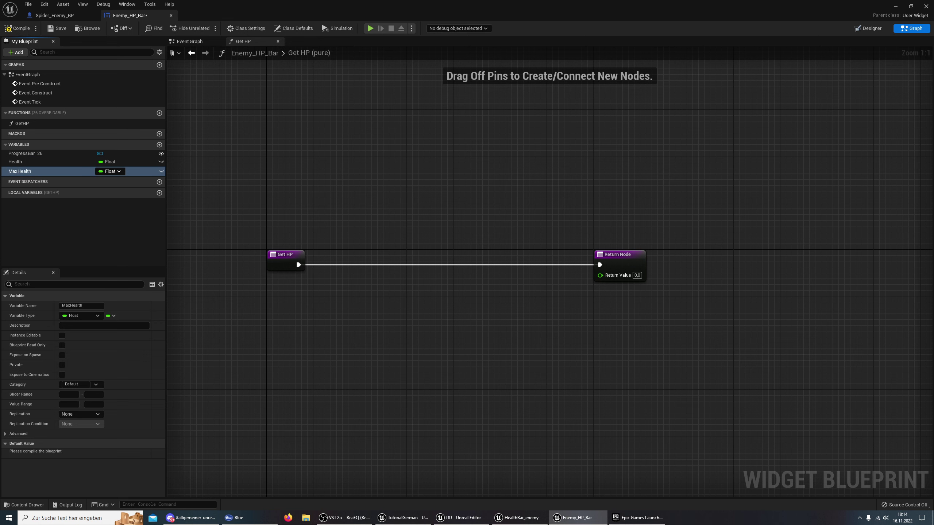
click(519, 517)
- In GetHP, divide Health by MaxHealth and feed the result into Return Value
drag(15, 162, 275, 295)
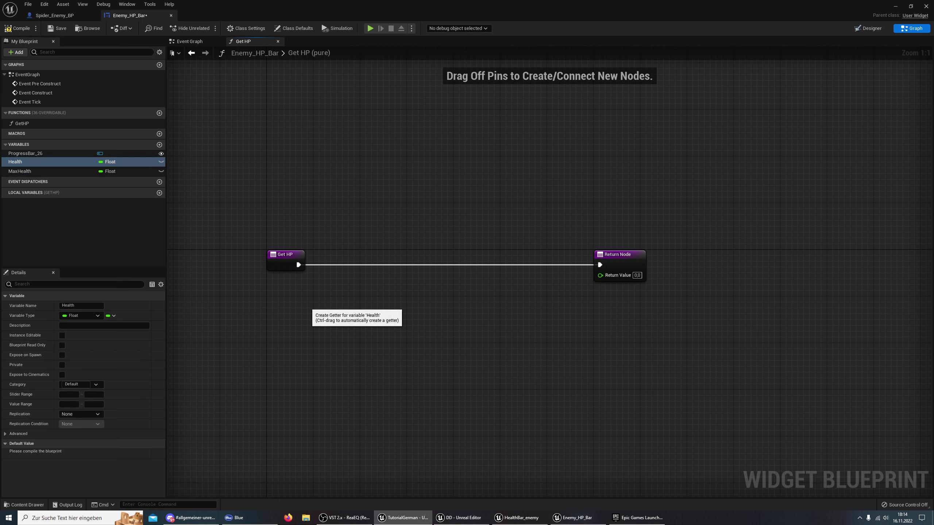
click(295, 306)
mouse_move(20, 171)
mouse_down()
mouse_move(283, 332)
mouse_move(276, 322)
mouse_up()
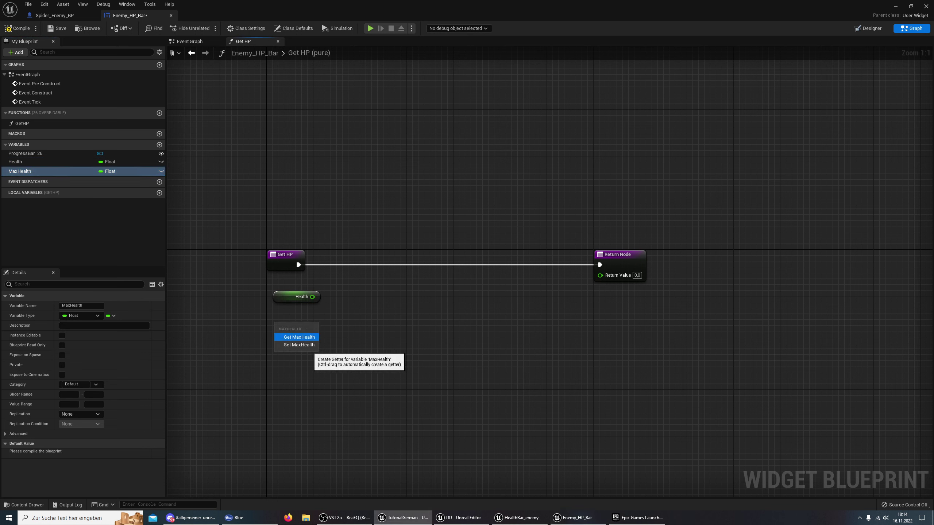
click(296, 331)
drag(313, 297, 355, 303)
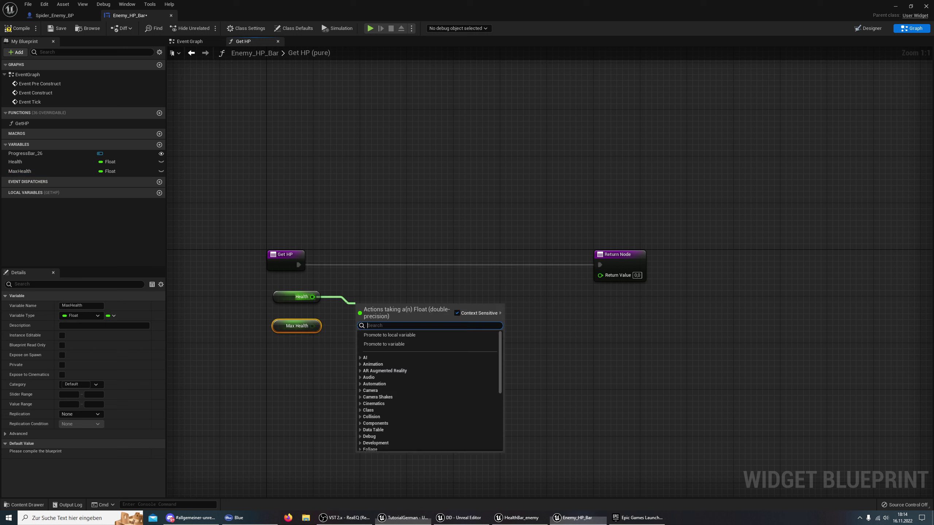
text(/)
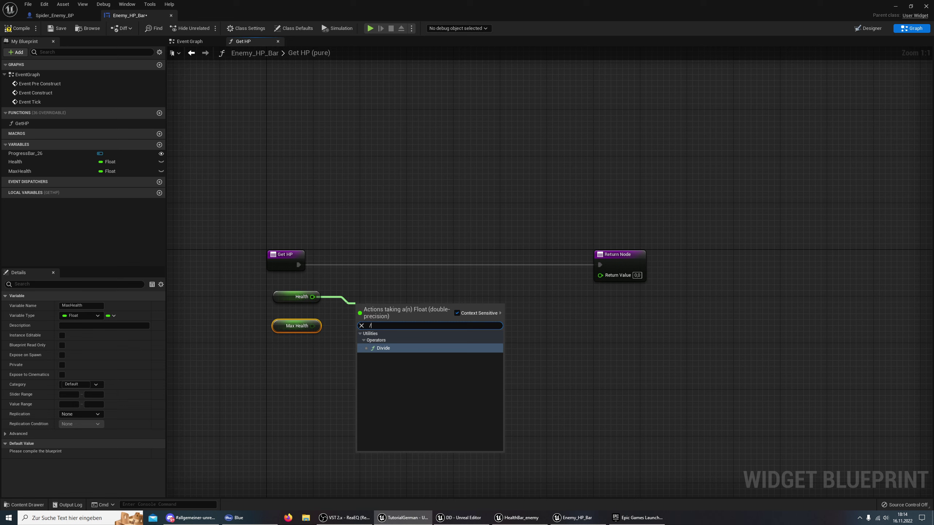
key(Return)
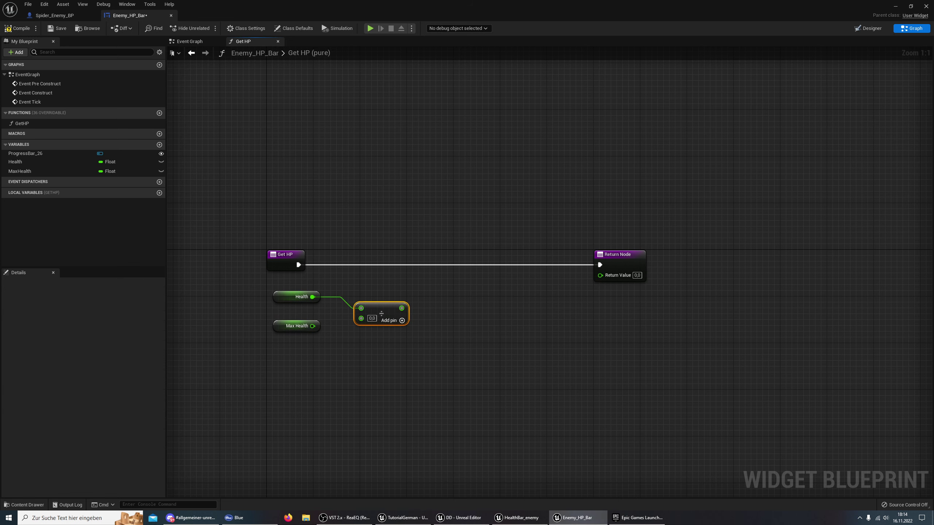
drag(313, 326, 383, 312)
drag(313, 325, 592, 275)
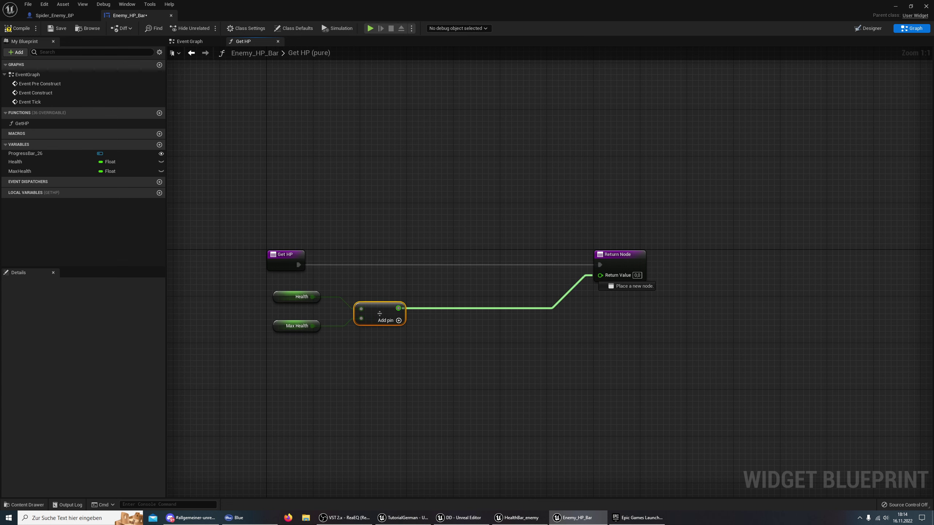
- Compile and save Enemy_HP_Bar, then bring up Spider_Enemy_BP
click(16, 28)
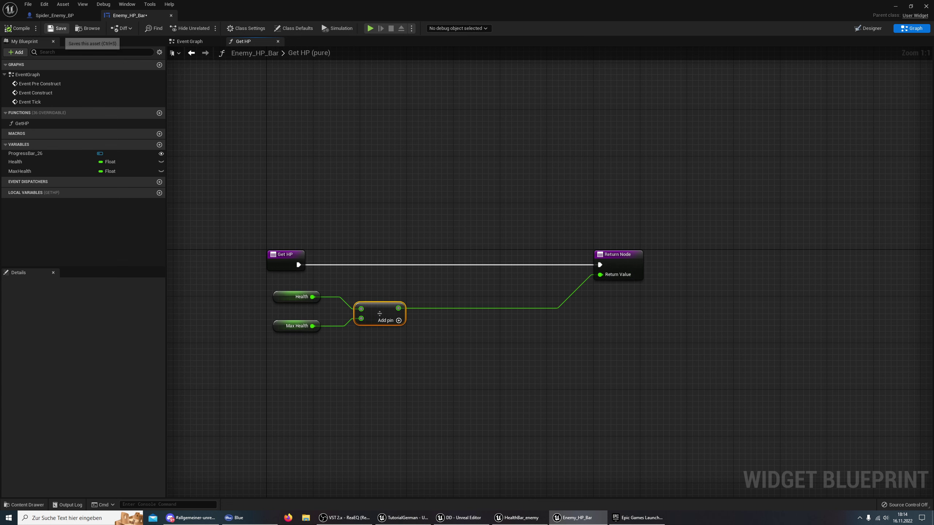
click(58, 30)
right_drag(406, 140, 386, 166)
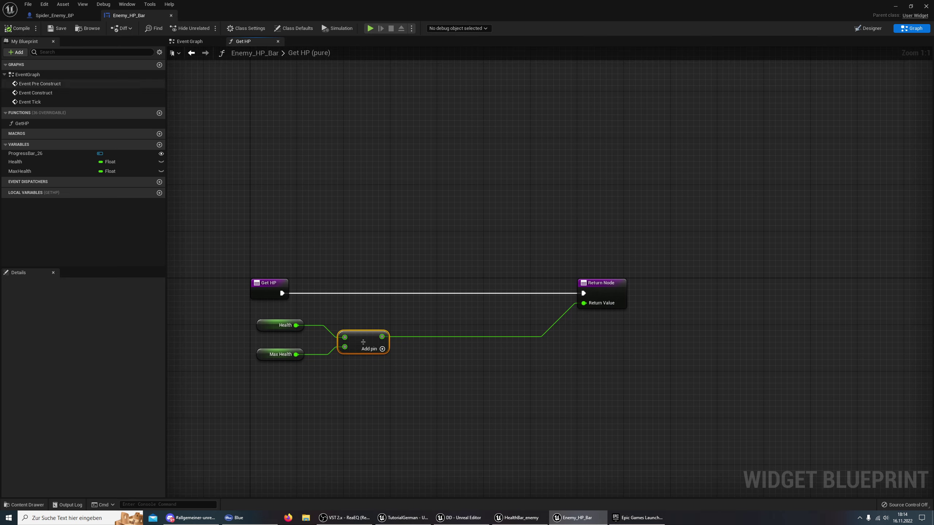
click(55, 16)
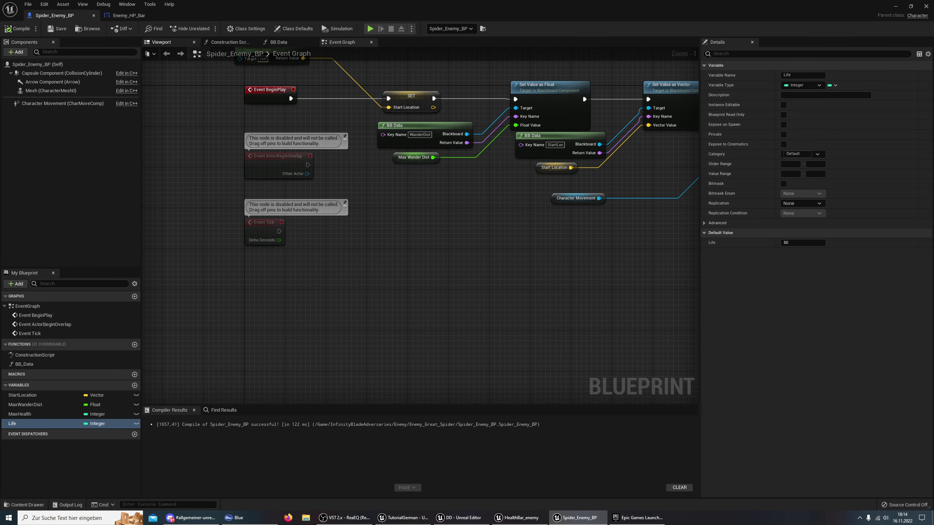
- Inspect the reference Spider blueprint's Widget component settings, then return to Spider_Enemy_BP
click(161, 42)
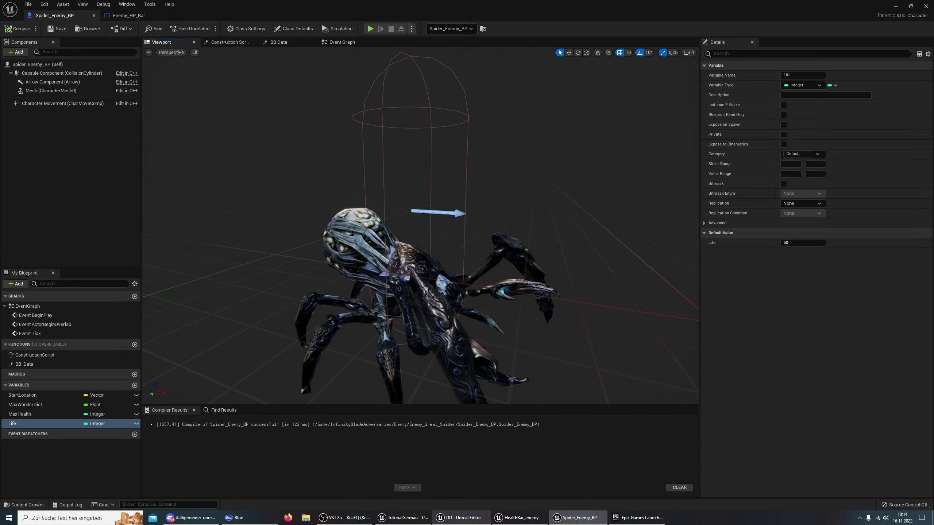
click(521, 517)
click(47, 15)
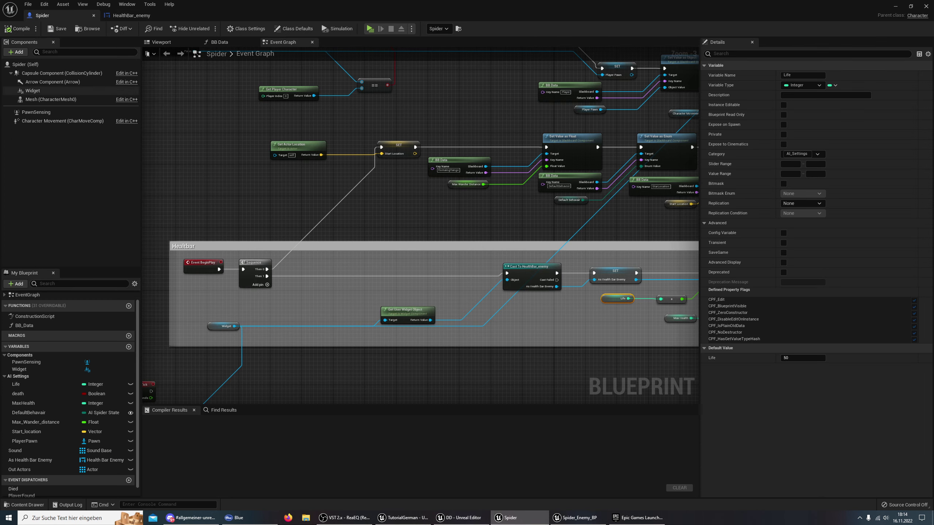
click(33, 90)
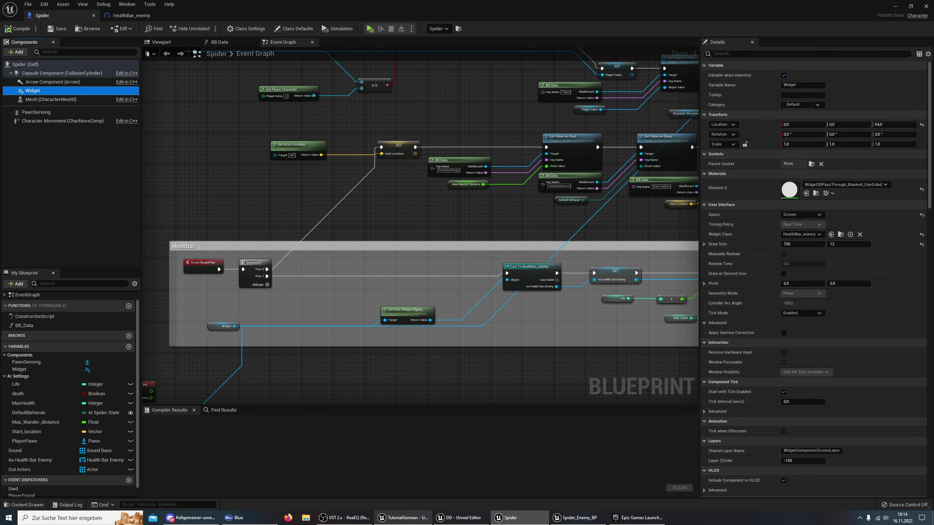
click(576, 518)
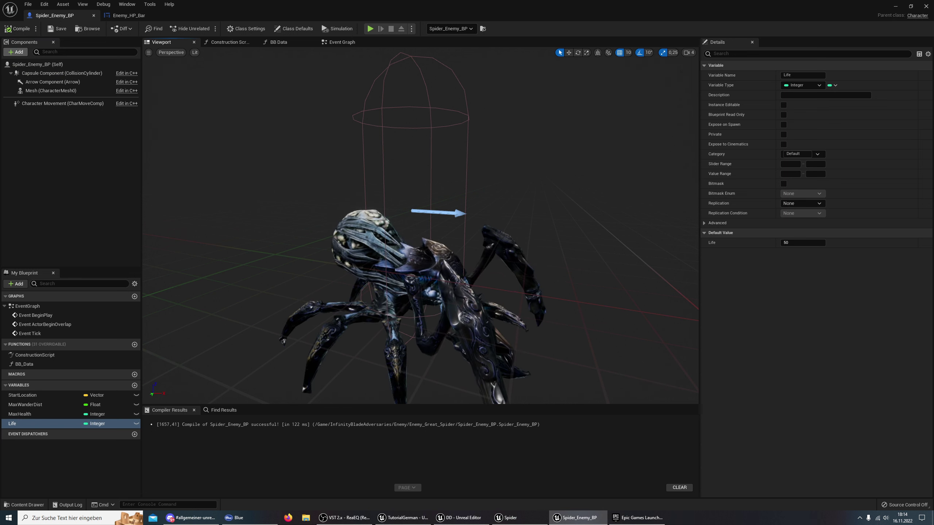
- Add a Widget component to Spider_Enemy_BP and raise it to Z 54, matching the reference
text(widg)
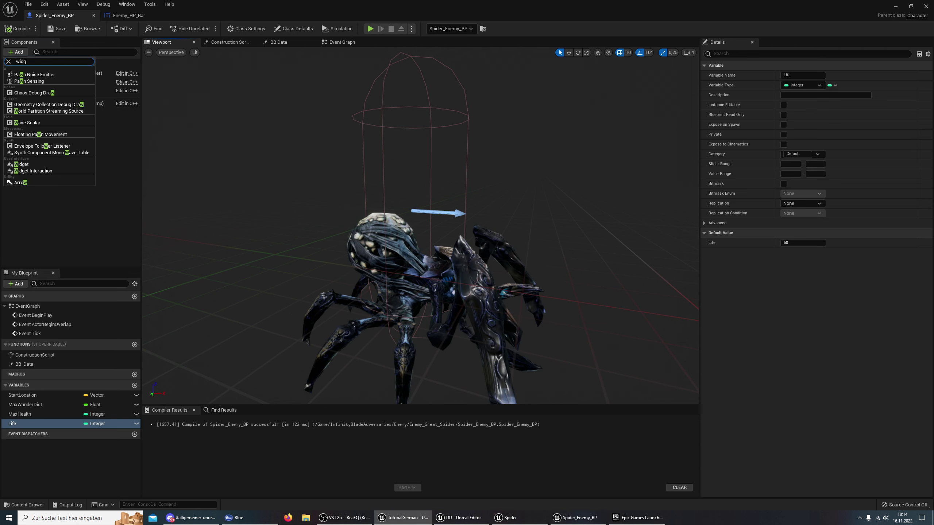
text(et)
key(Return)
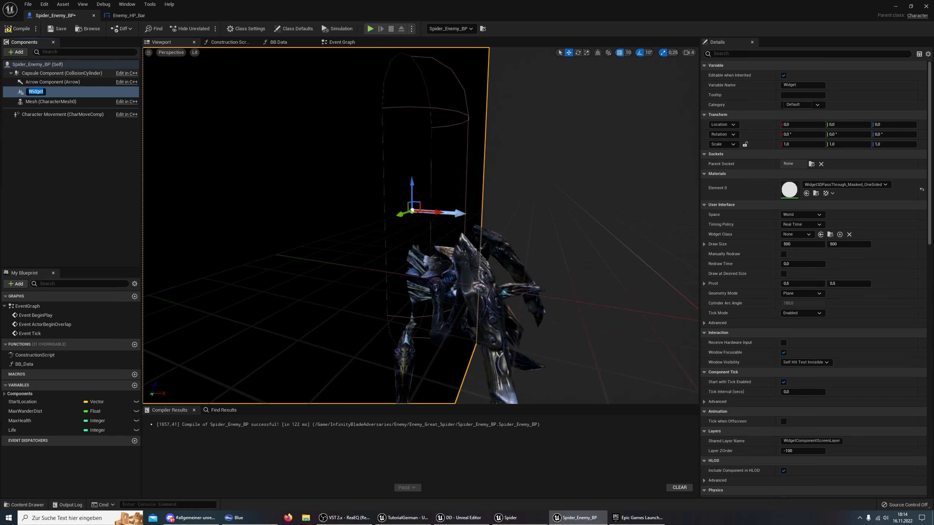
right_drag(419, 220, 331, 221)
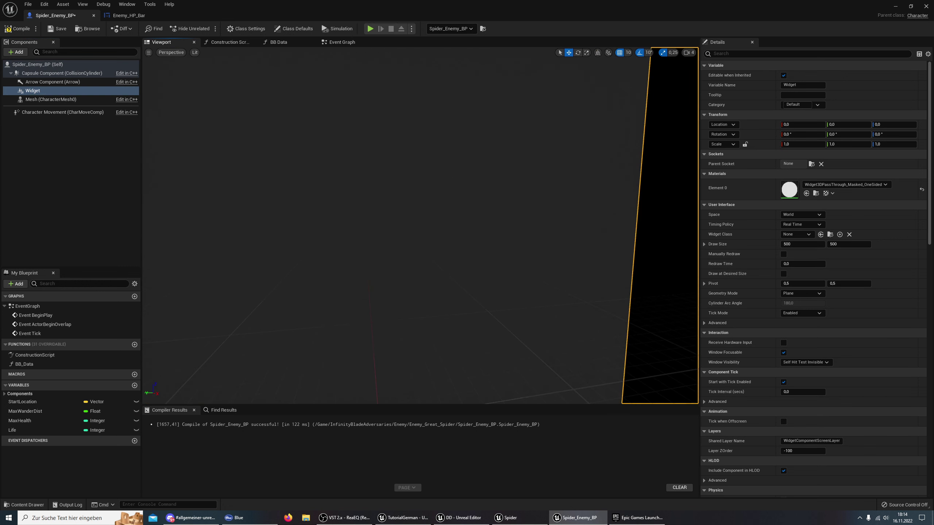
key(alt+Tab)
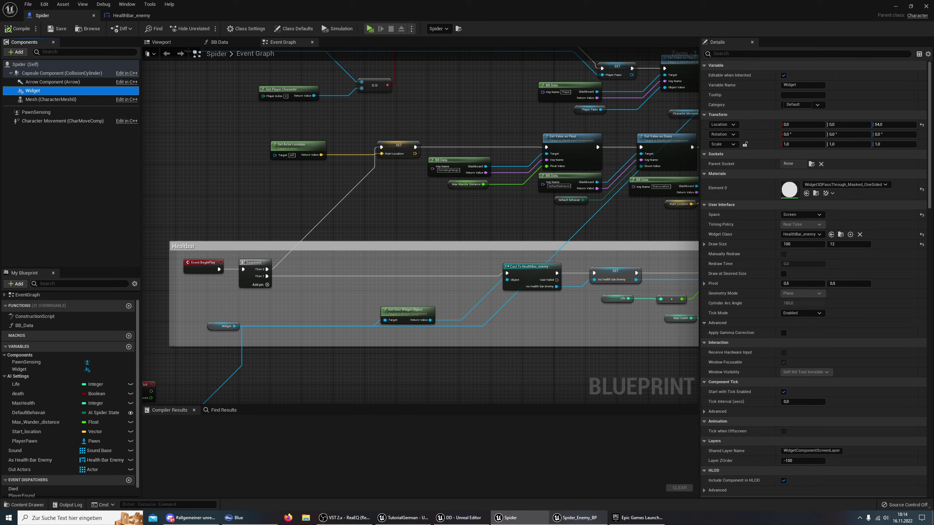
key(alt+Tab)
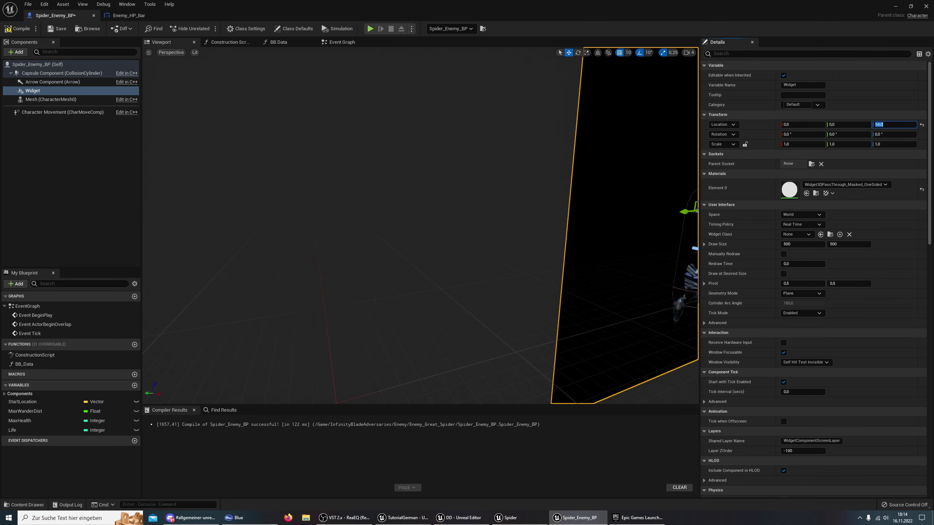
right_drag(515, 221, 680, 221)
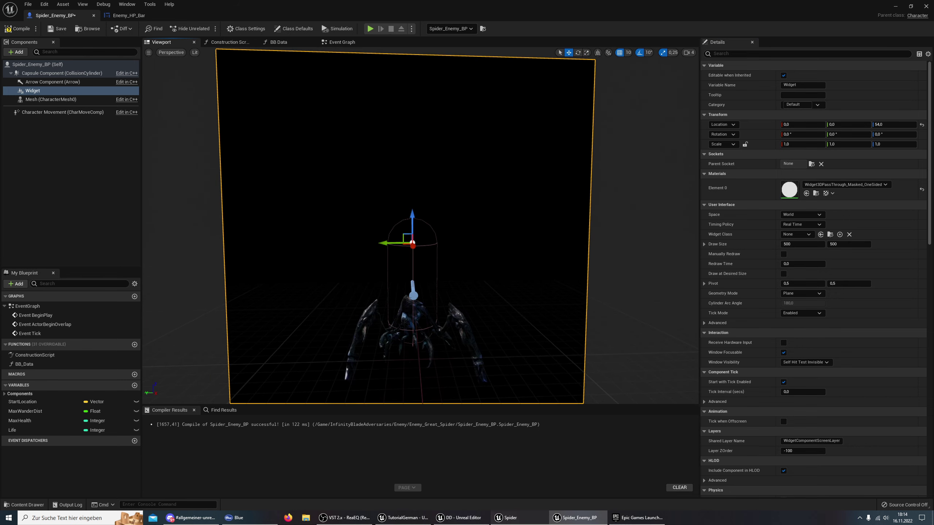
key(alt+Tab)
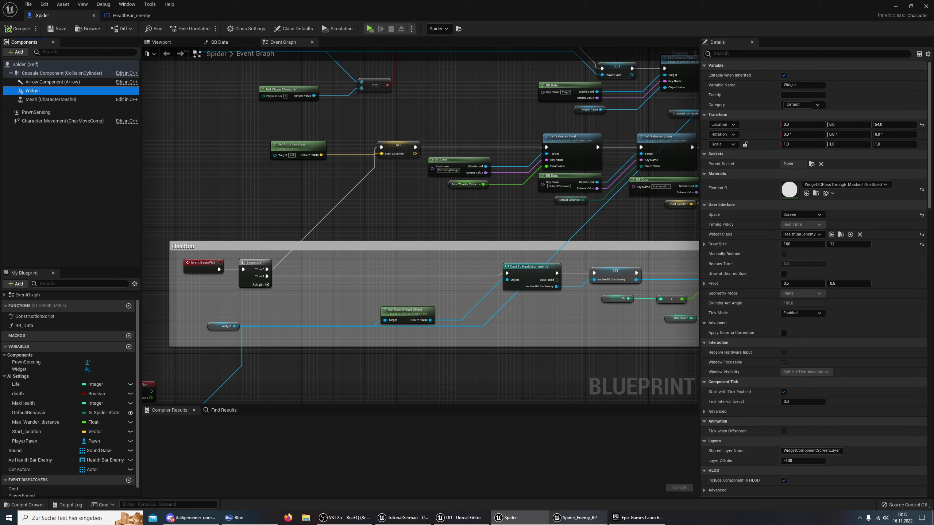
key(alt+Tab)
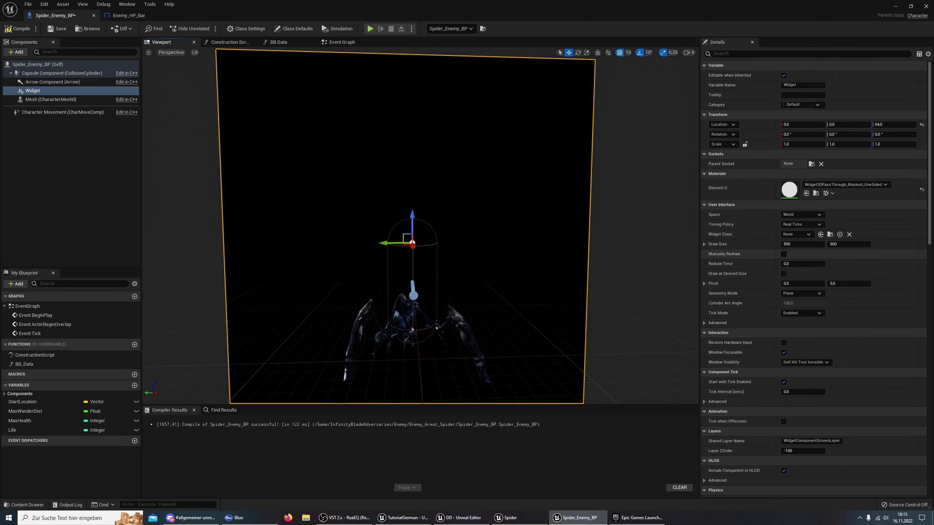
text(100)
- Set the Widget component's Draw Size to 100 × 12
key(Return)
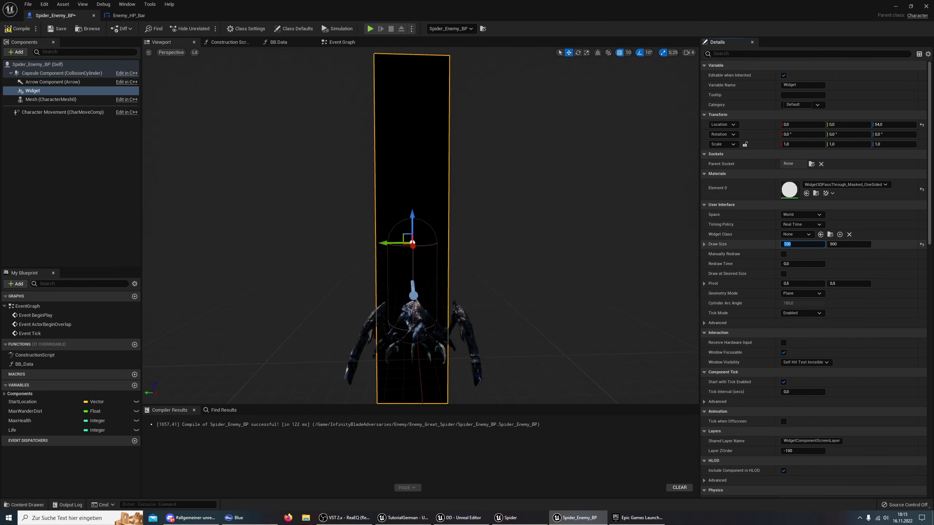
text(12)
key(Return)
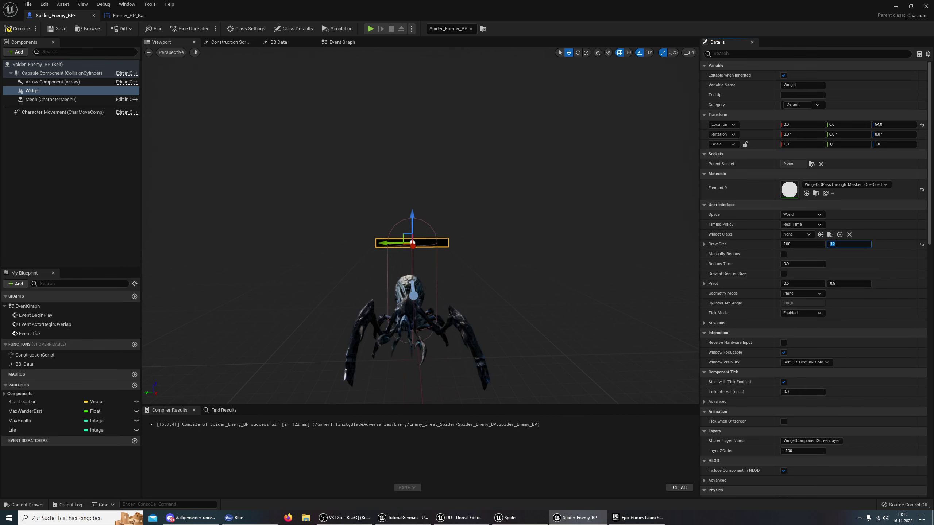
- Set the Widget Class to Enemy_HP_Bar and compile Spider_Enemy_BP
key(ctrl+space)
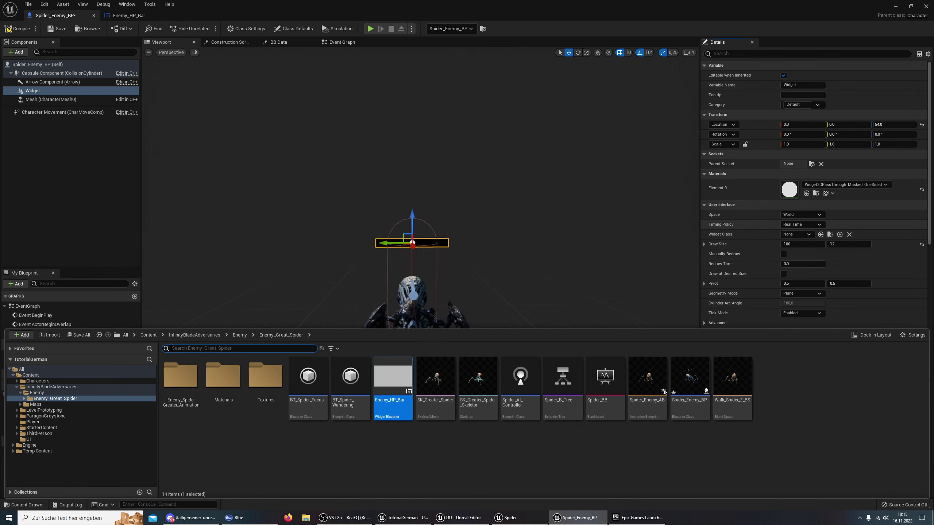
key(ctrl+space)
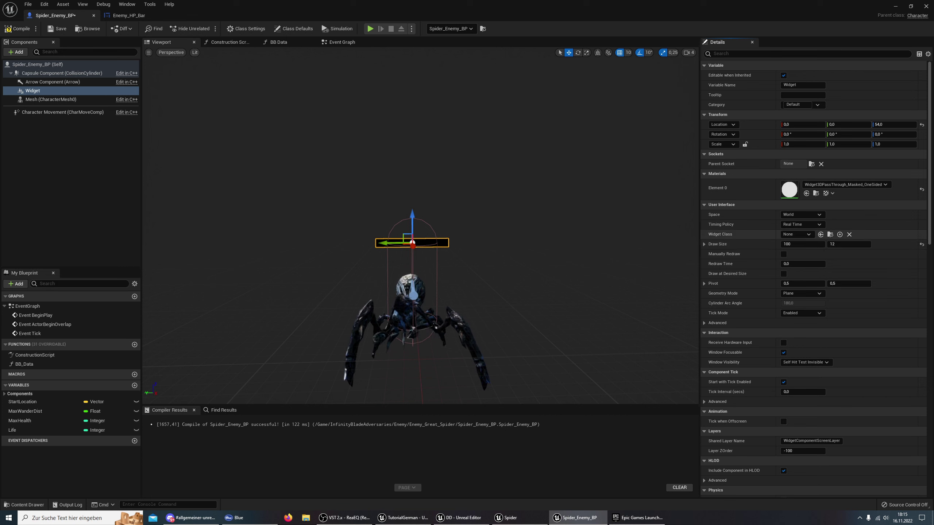
click(820, 234)
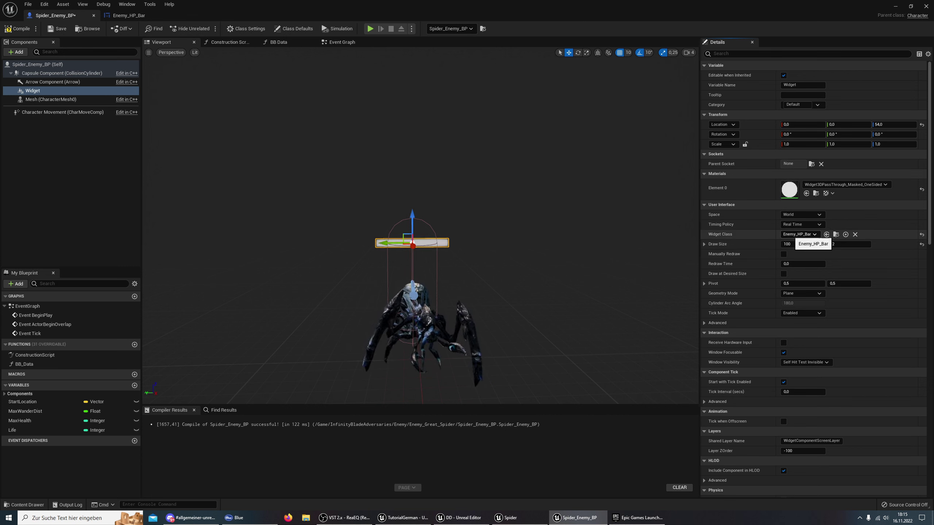
click(16, 28)
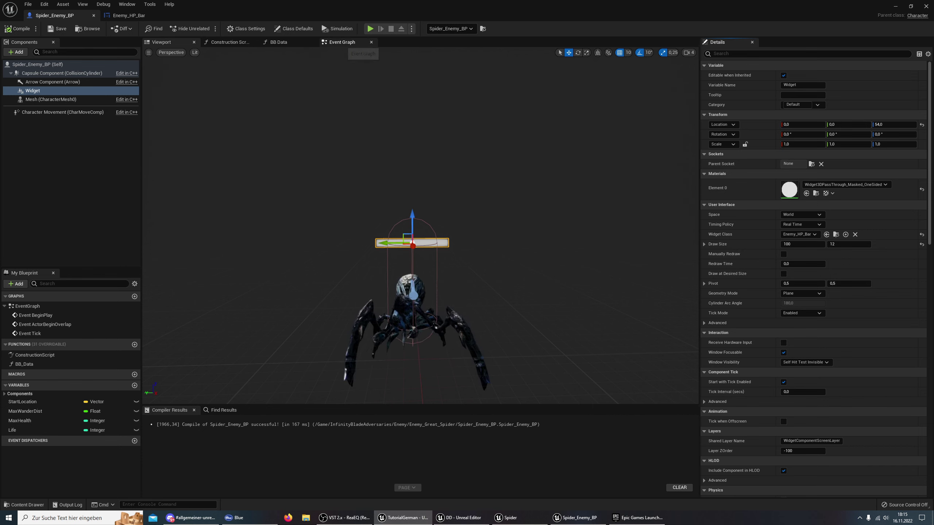
- In the Event Graph, connect a new Sequence node to Event BeginPlay's exec output
click(342, 41)
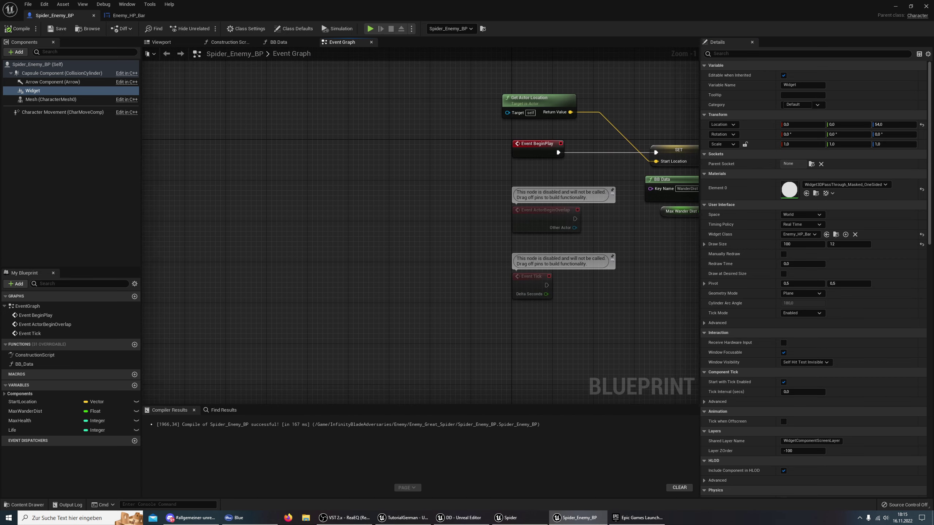
drag(555, 148, 212, 148)
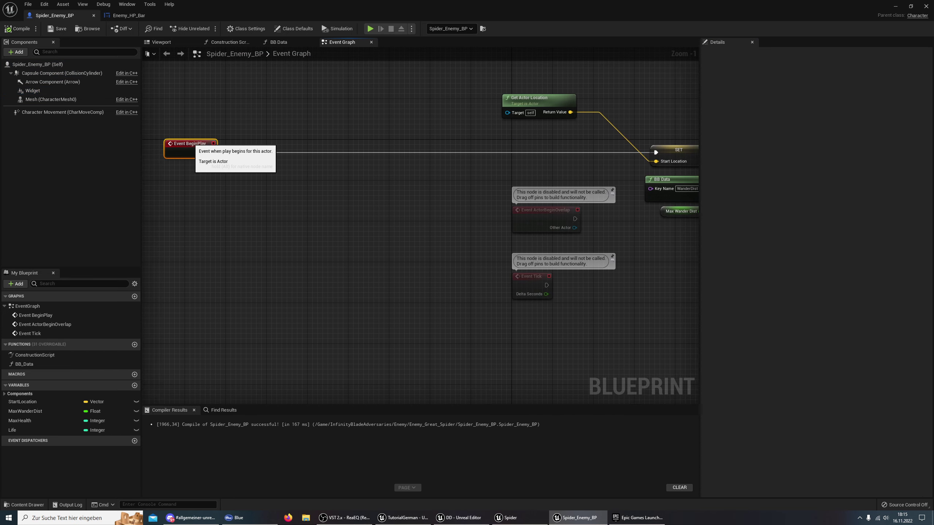
right_drag(267, 207, 356, 210)
drag(301, 154, 325, 156)
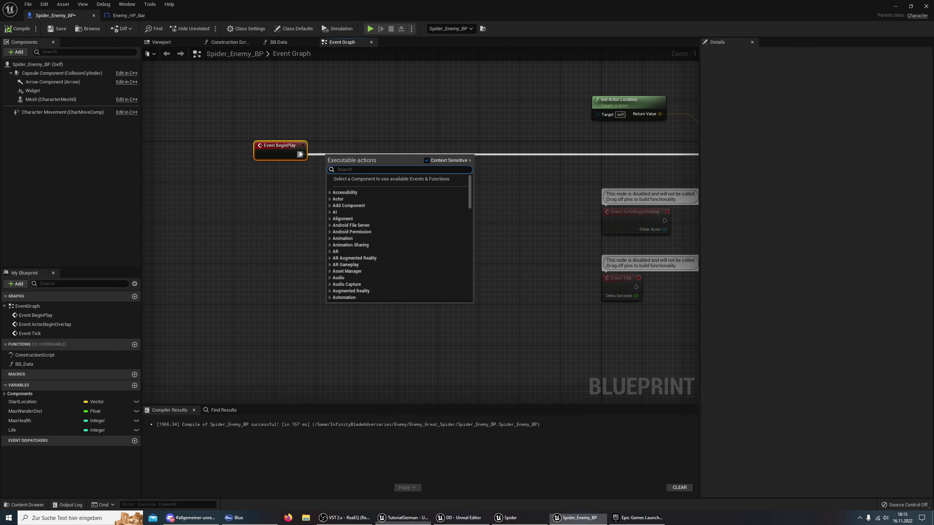
text(sequen)
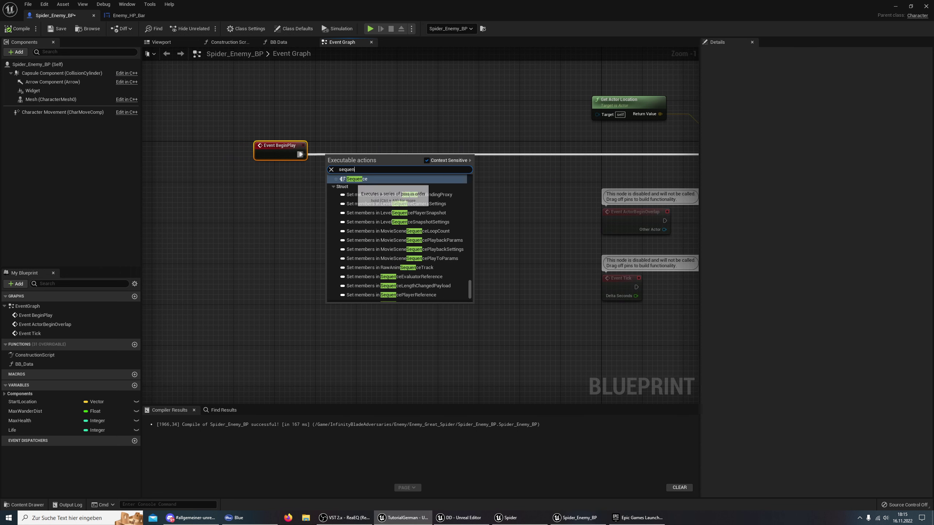
key(Return)
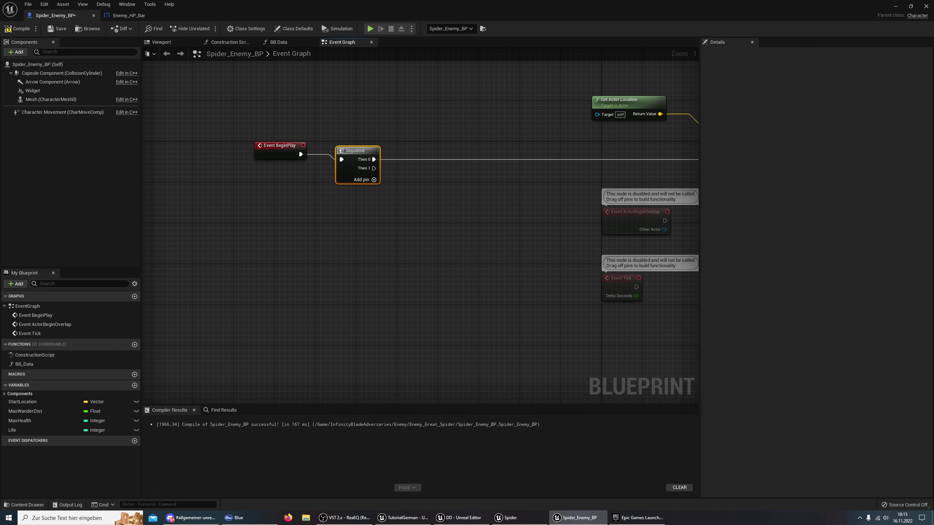
- Add three extra output pins to the Sequence node
click(374, 180)
click(374, 188)
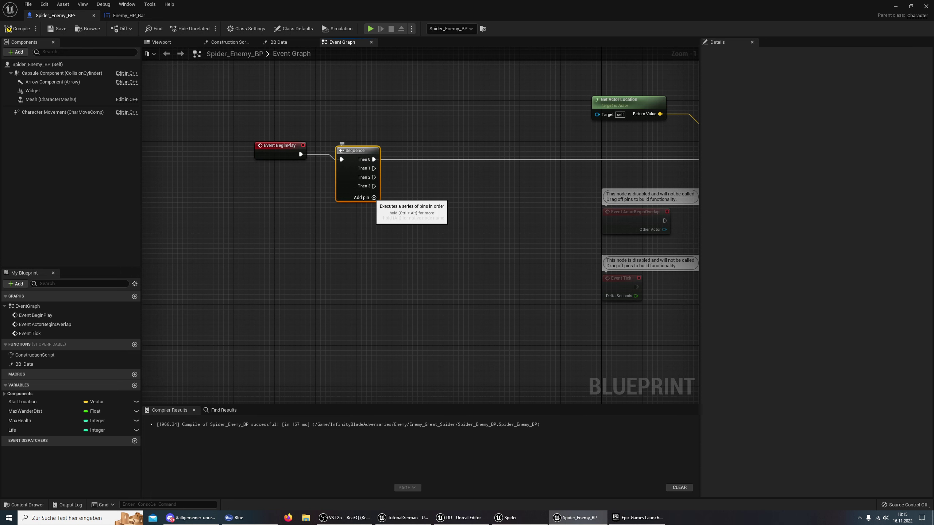
click(373, 198)
right_drag(374, 198, 281, 213)
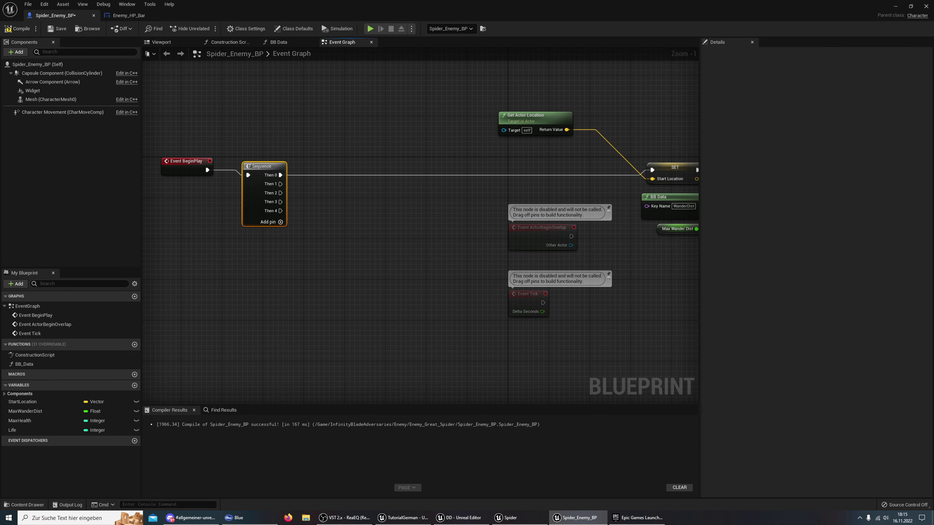
right_drag(205, 165, 295, 165)
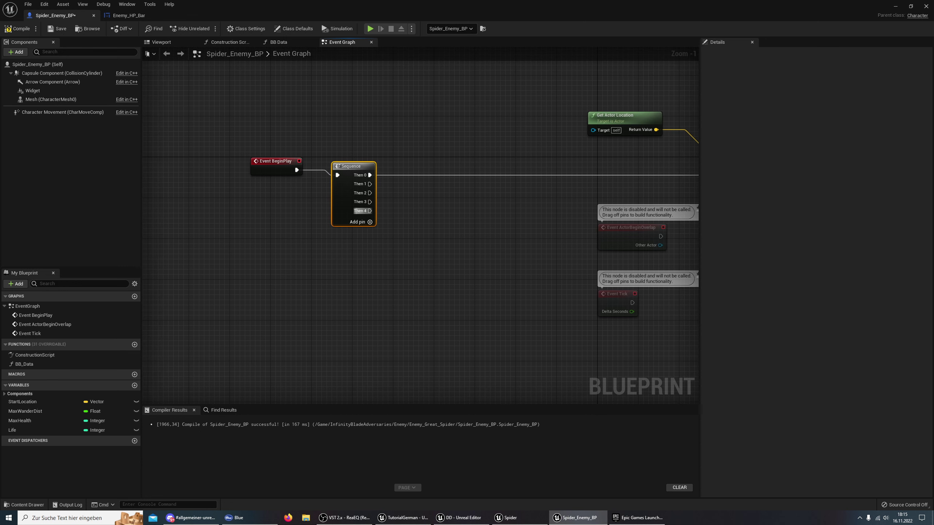
- Remove the extra Sequence outputs, leaving only Then 0 and Then 1
right_click(368, 210)
key(Escape)
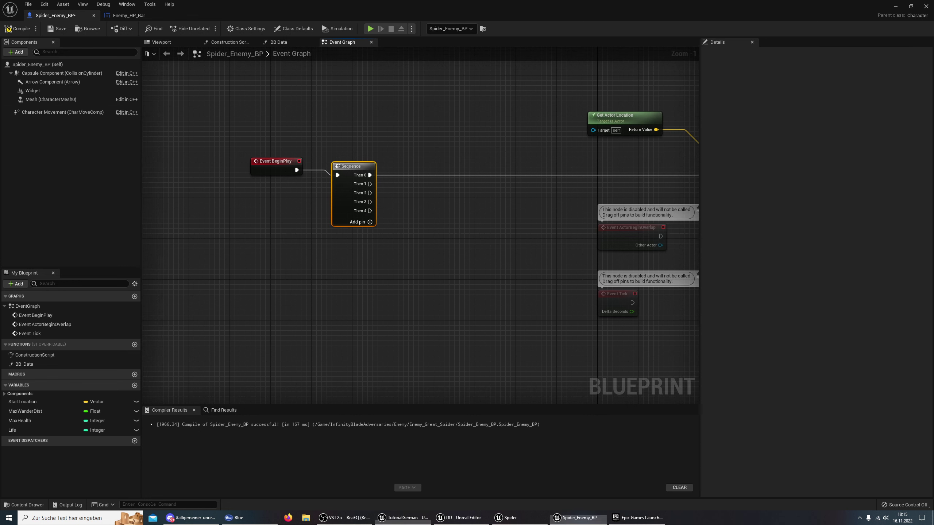
right_click(368, 211)
click(390, 218)
right_click(368, 202)
click(390, 215)
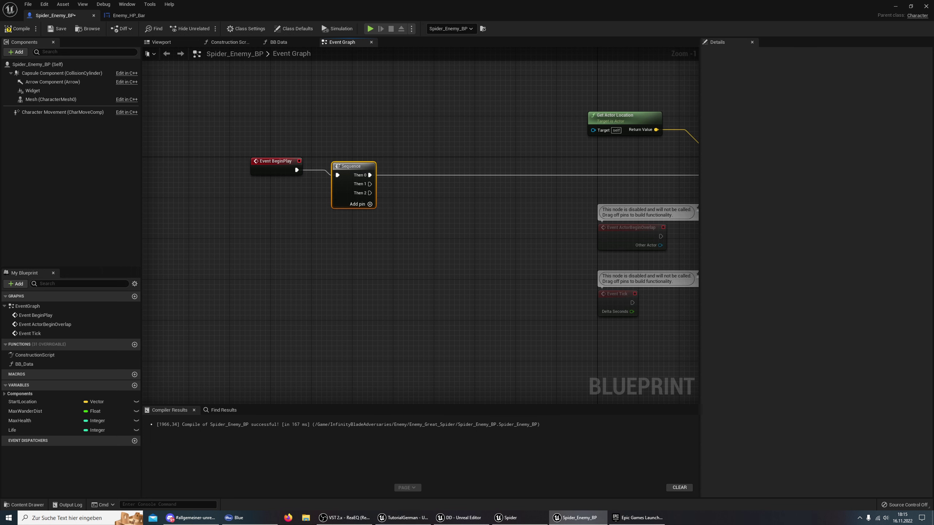
right_click(369, 192)
click(389, 227)
right_drag(389, 226, 349, 223)
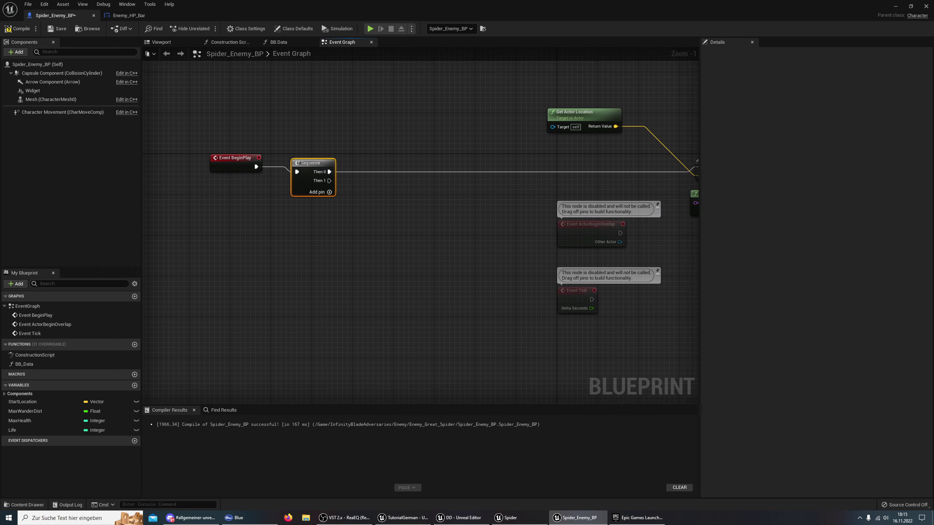
drag(235, 158, 219, 163)
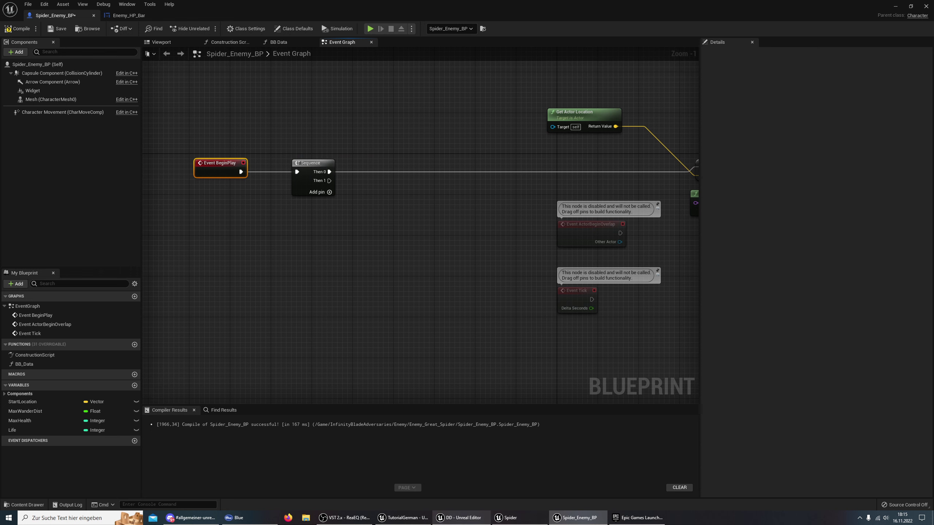
- Check the reference Spider blueprint's graph, then place a Widget getter node in Spider_Enemy_BP
click(511, 517)
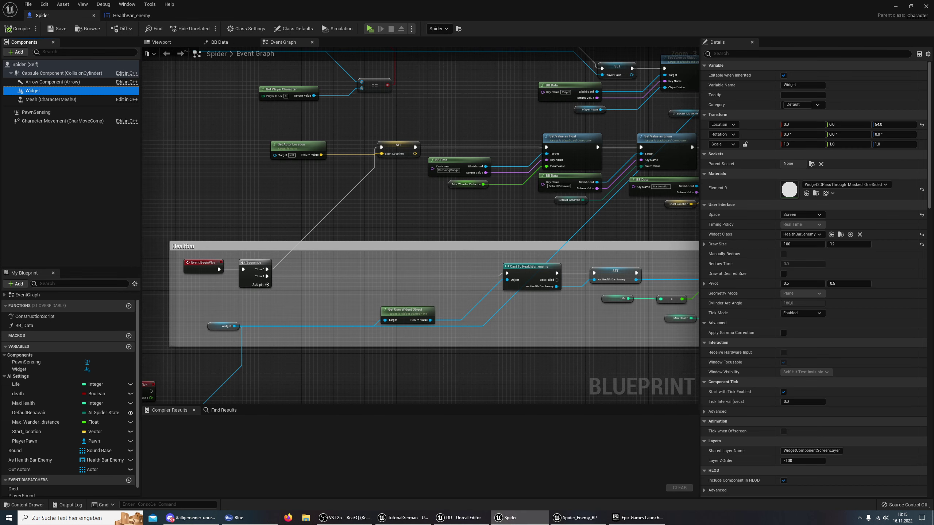
right_click(470, 342)
key(Escape)
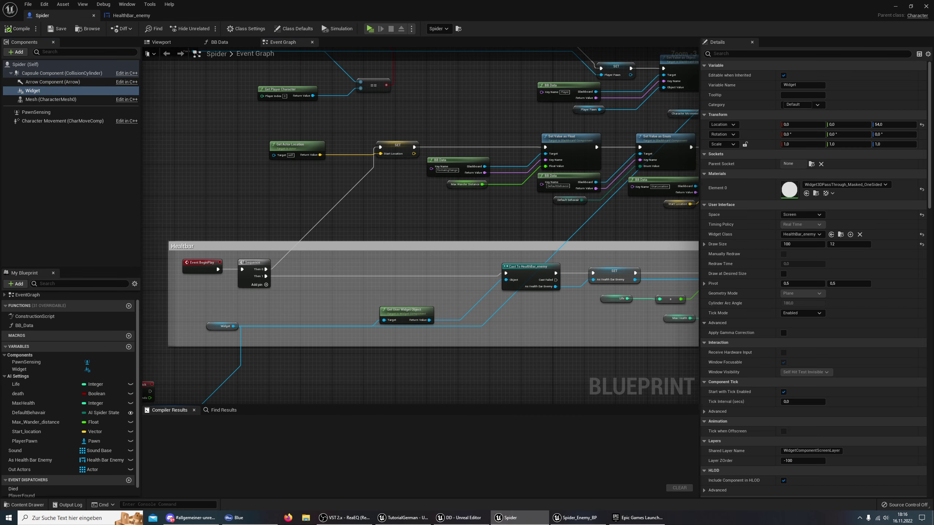
click(576, 517)
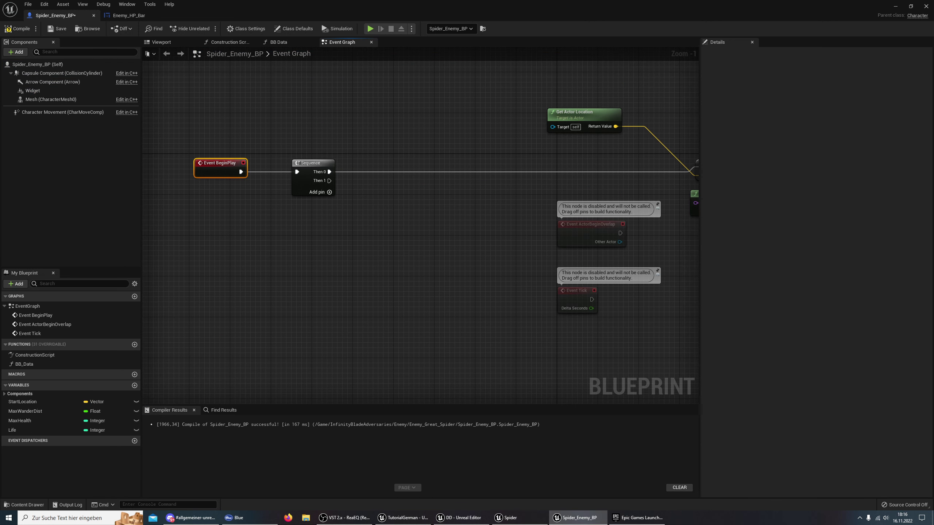
drag(33, 90, 210, 265)
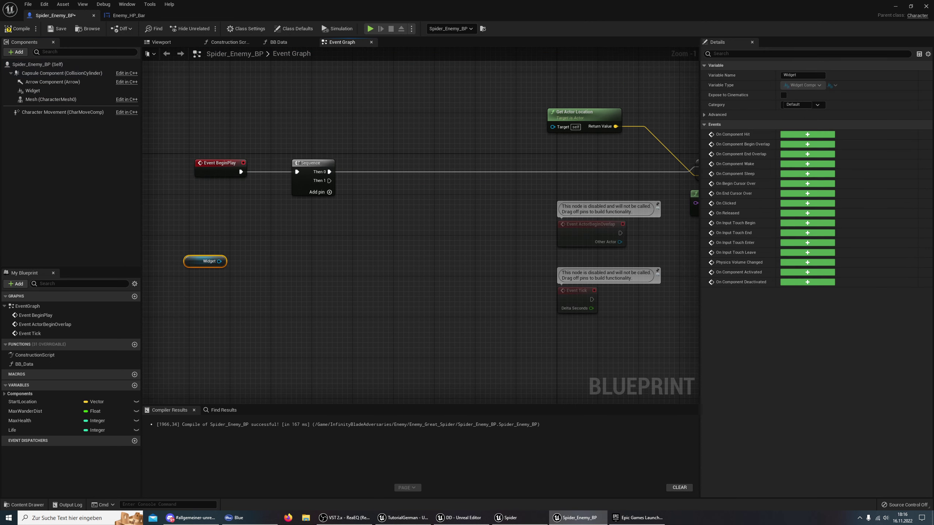
right_drag(239, 167, 372, 155)
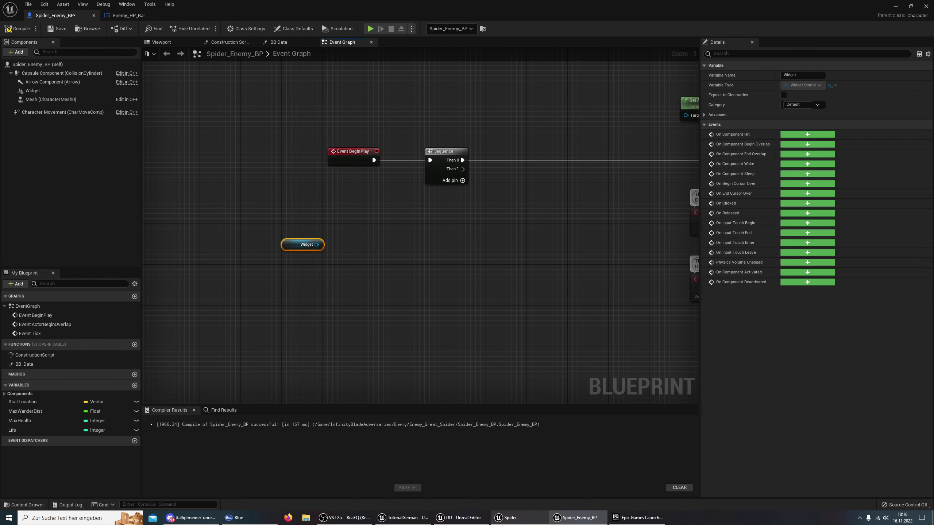
- Add a Get User Widget Object node fed by the Widget reference
click(509, 518)
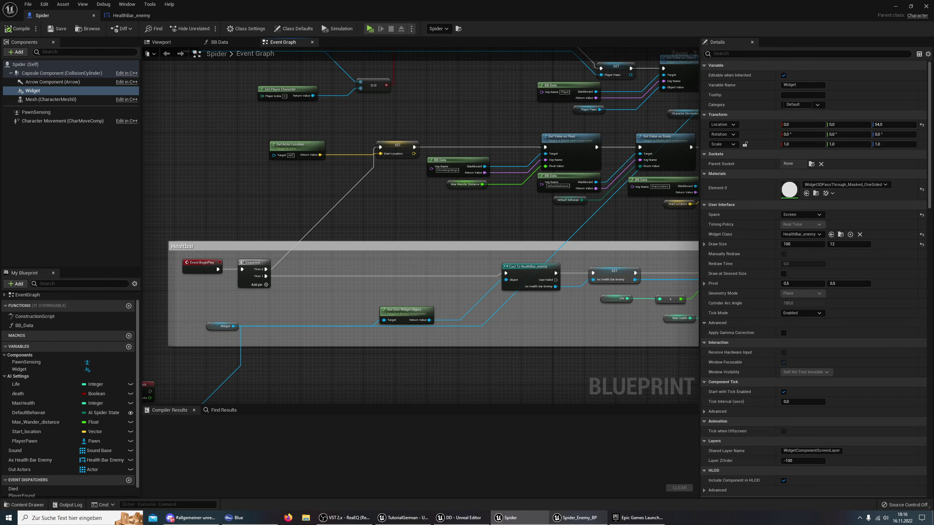
key(alt+Tab)
drag(317, 245, 344, 242)
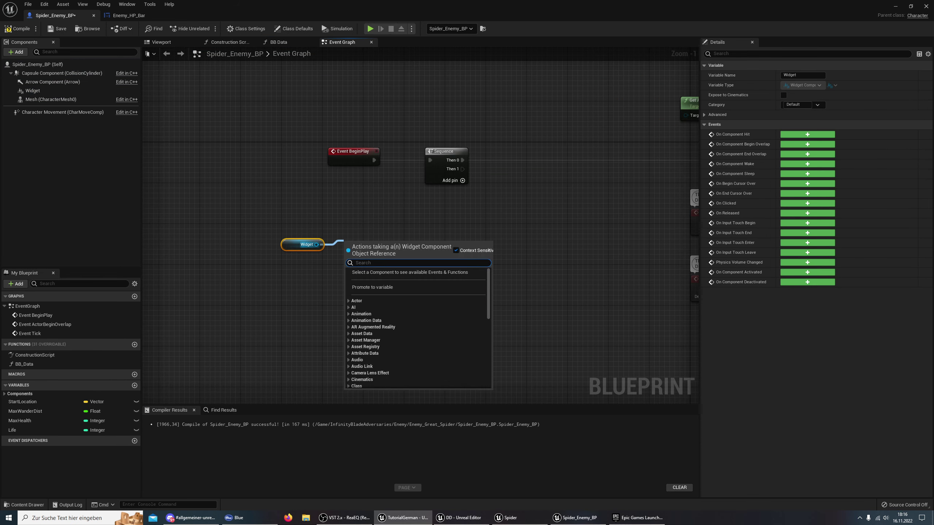
scroll(418, 327, down, 10)
text(get us)
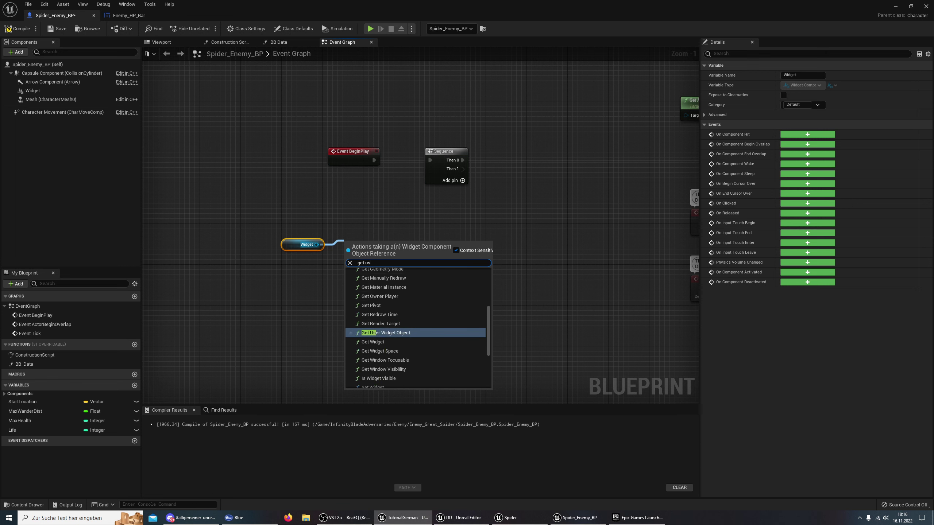
key(Return)
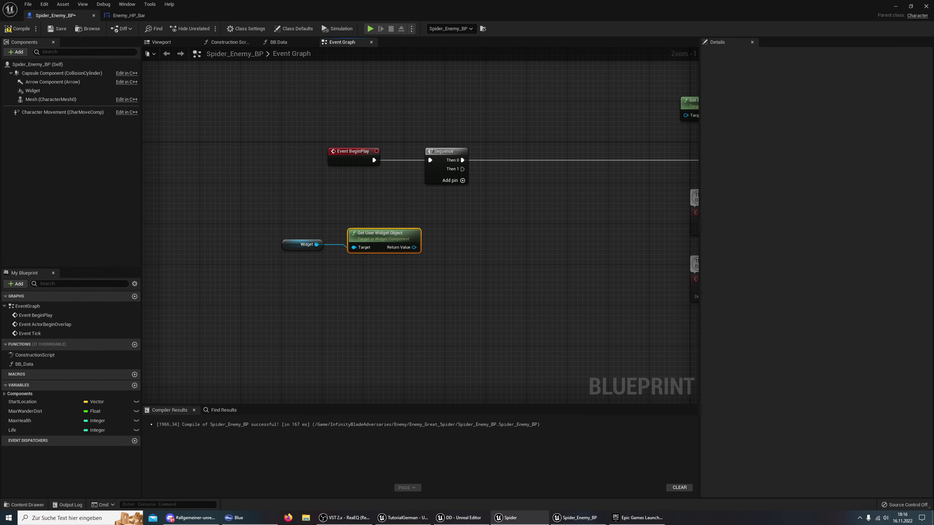
- Compare with the reference Spider and HealthBar_enemy graphs, then return to Spider_Enemy_BP
key(alt+Tab)
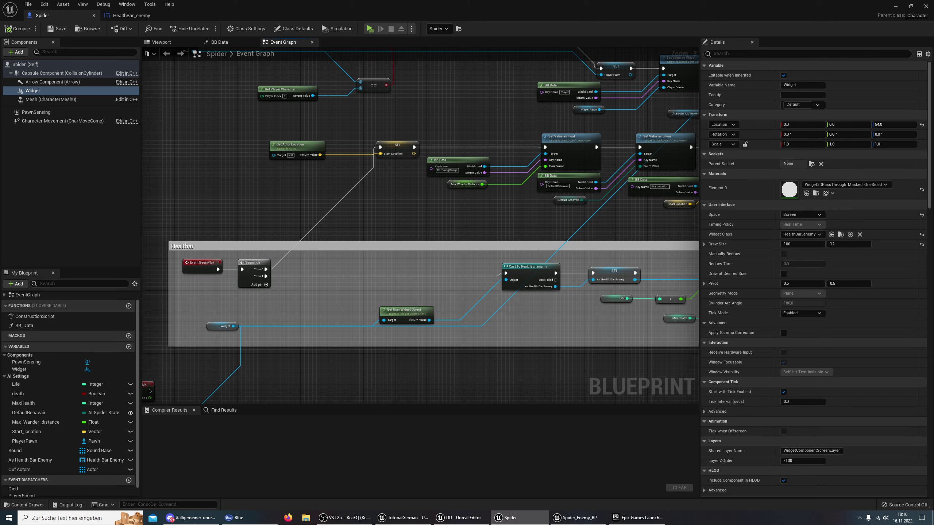
click(131, 15)
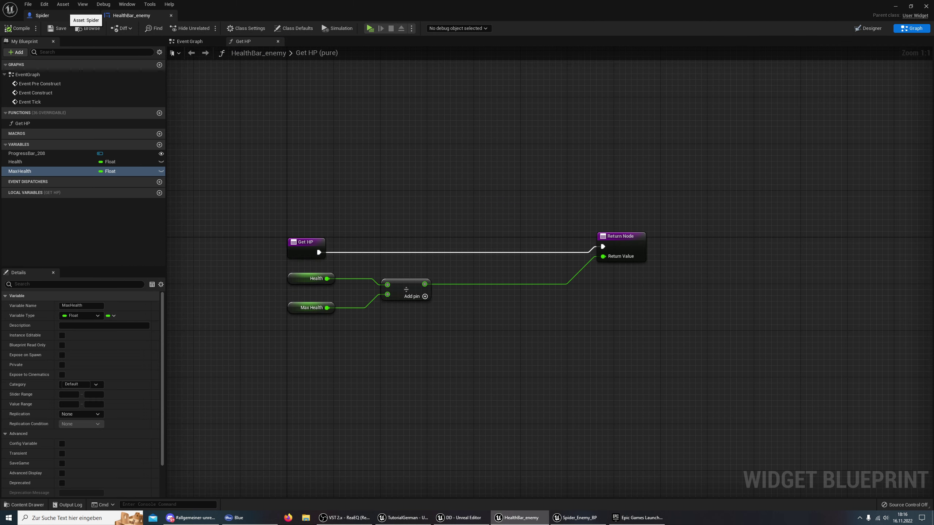
click(74, 15)
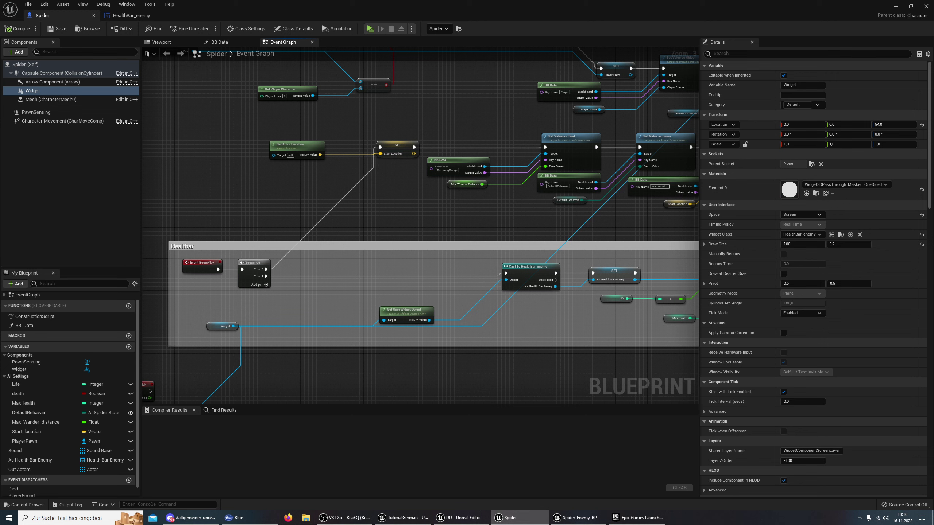
key(alt+Tab)
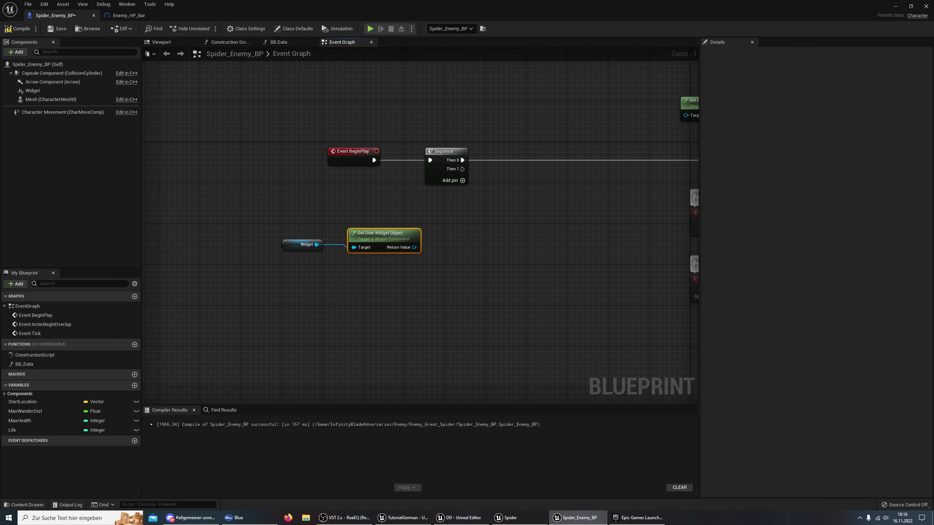
right_drag(372, 155, 243, 151)
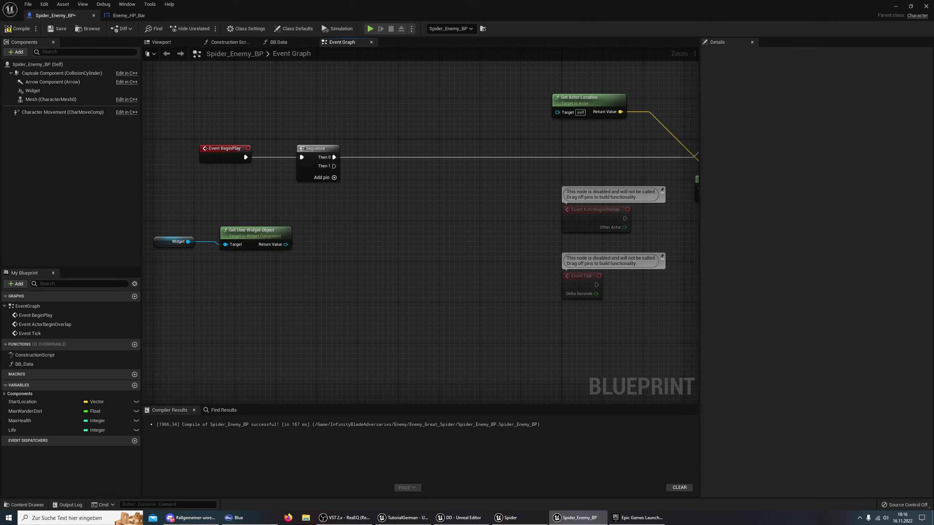
- Add a Cast To Enemy_HP_Bar on the Return Value, triggered by Sequence Then 1
mouse_move(253, 232)
mouse_down()
mouse_move(221, 277)
mouse_move(302, 265)
mouse_up()
text(Enem)
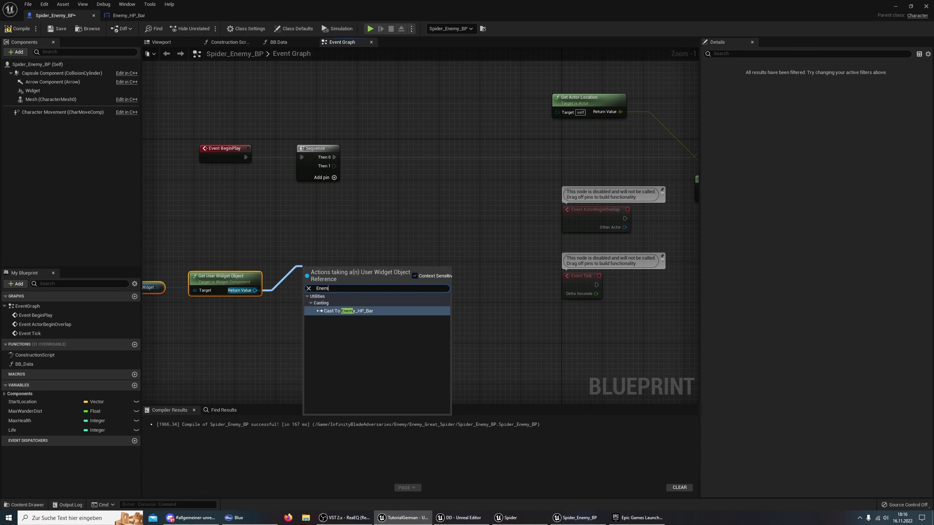
key(Return)
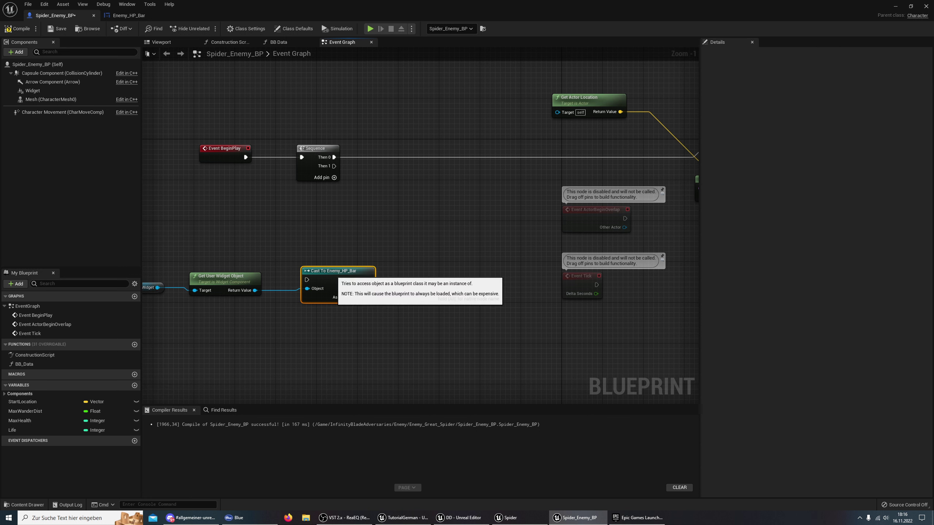
right_drag(413, 231, 533, 218)
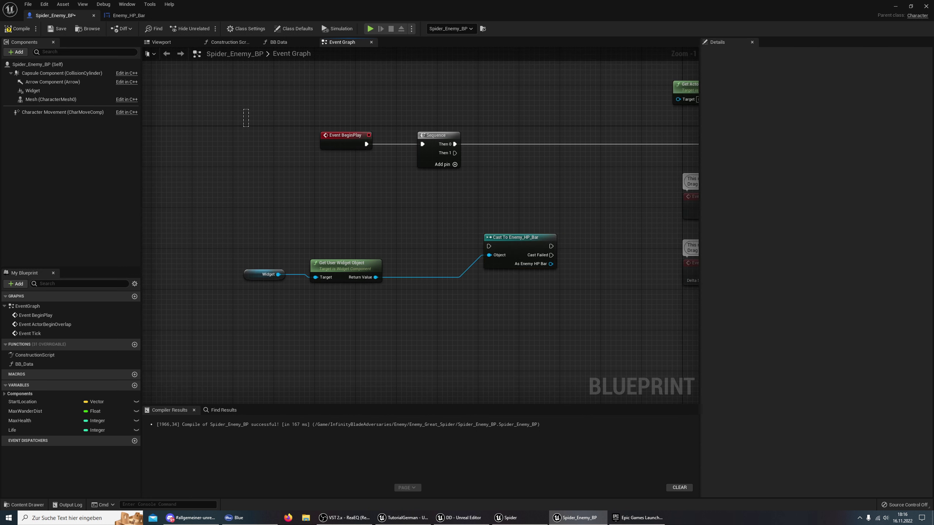
mouse_move(243, 109)
mouse_down()
mouse_move(522, 263)
mouse_move(348, 253)
mouse_up()
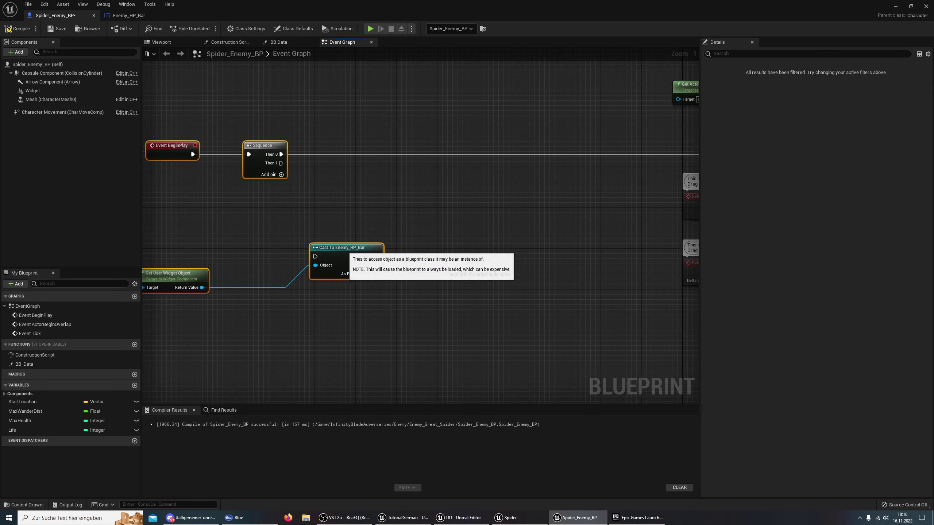
right_drag(348, 252, 527, 236)
drag(462, 147, 498, 243)
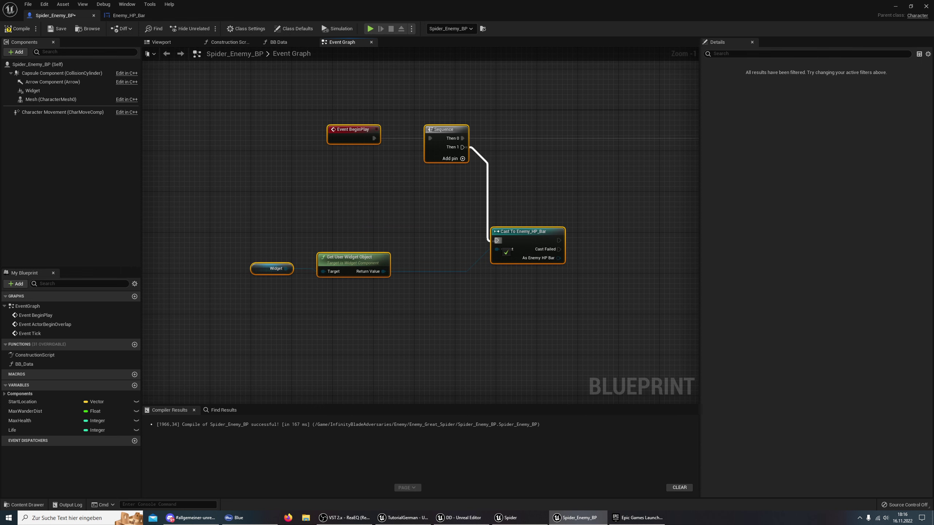
right_drag(428, 133, 340, 118)
- Promote the cast's As Enemy HP Bar output to a new variable and tidy the chain
click(507, 518)
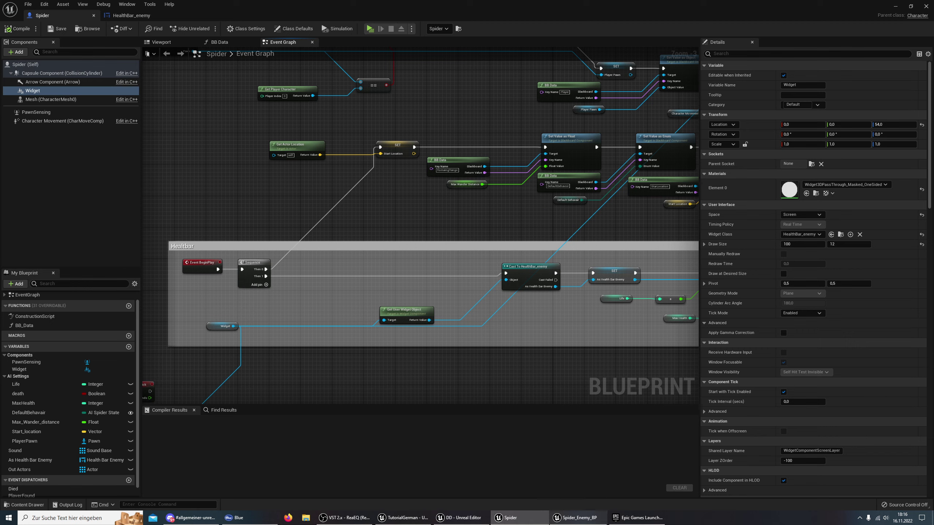
right_drag(560, 357, 429, 358)
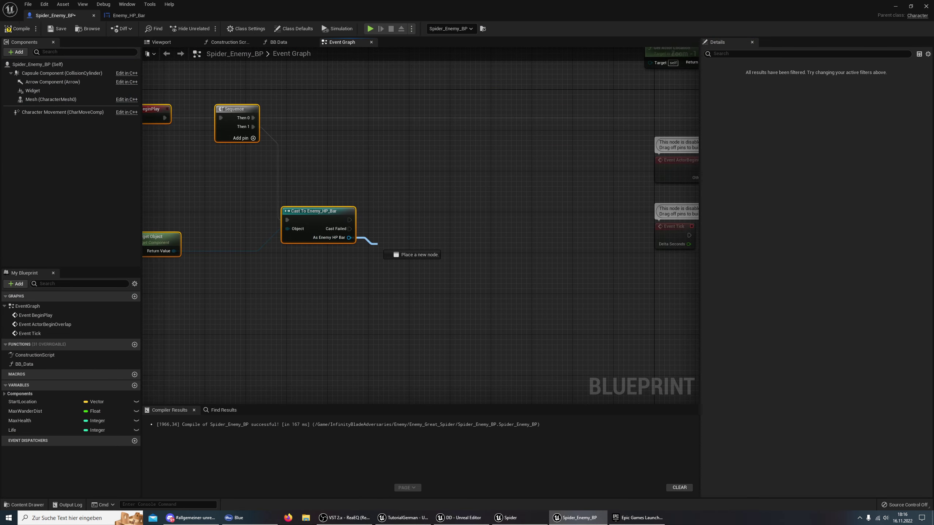
drag(349, 237, 379, 244)
click(397, 290)
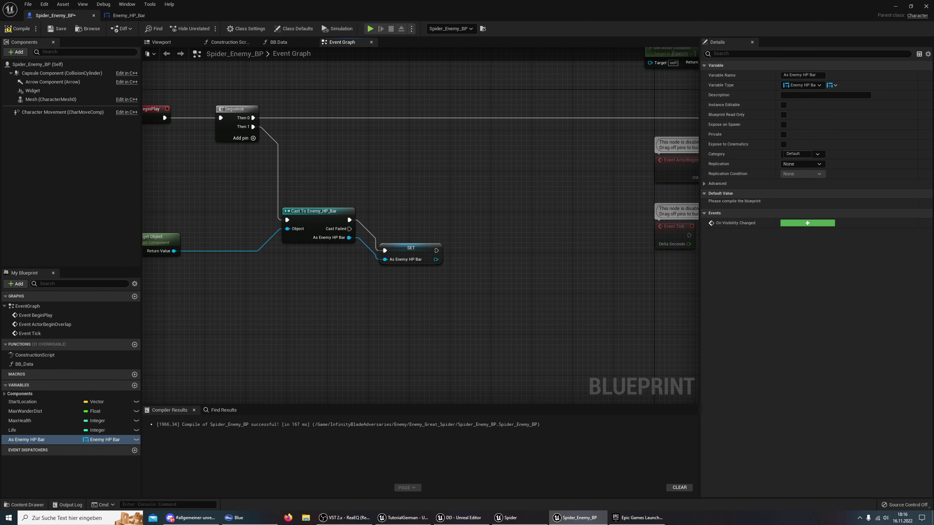
drag(411, 255, 417, 230)
mouse_move(346, 215)
right_down()
mouse_move(310, 226)
mouse_move(325, 215)
mouse_move(538, 206)
right_up()
drag(200, 90, 624, 277)
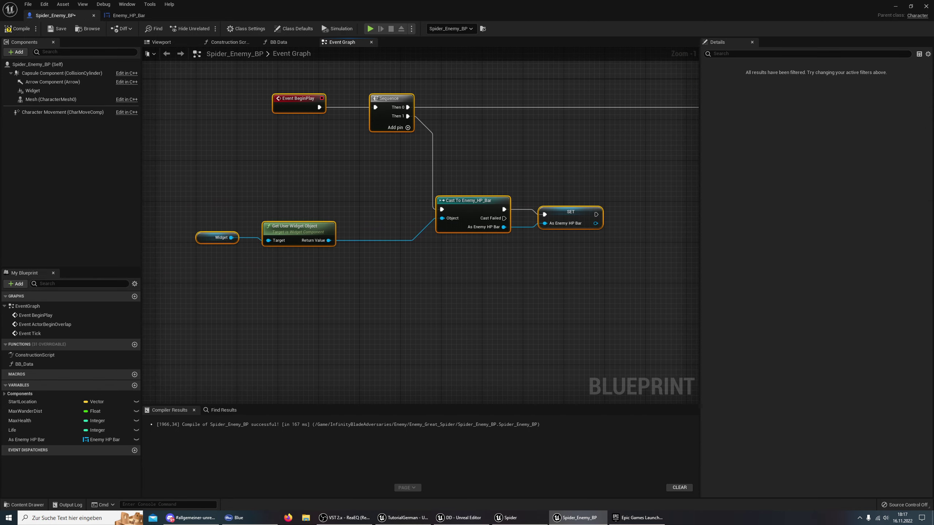
mouse_move(438, 206)
right_down()
mouse_move(179, 219)
mouse_move(487, 182)
right_up()
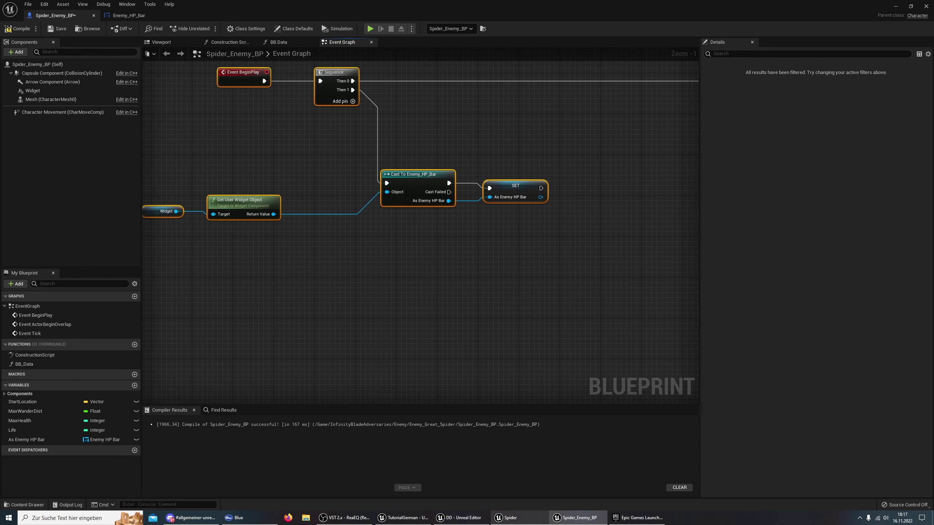
key(alt+Tab)
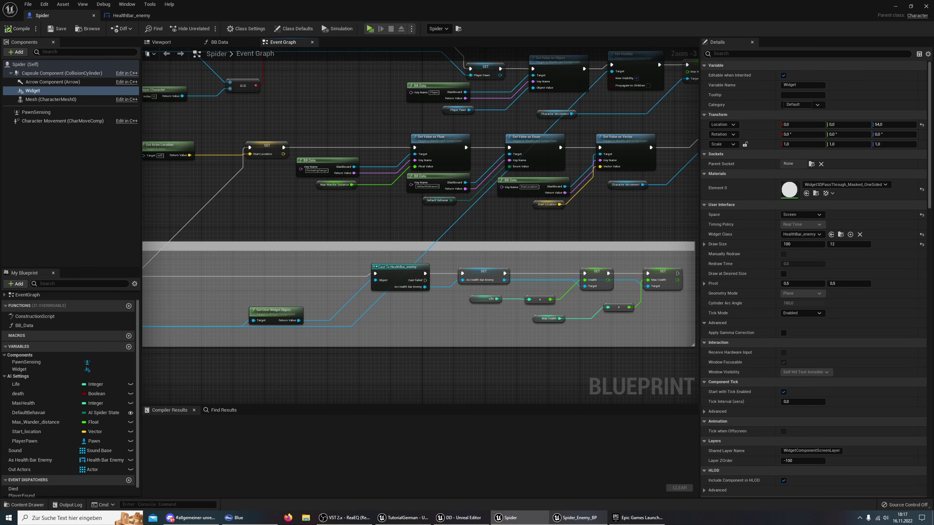
- Add a Set Health node on the As Enemy HP Bar reference
key(alt+Tab)
right_drag(488, 182, 296, 182)
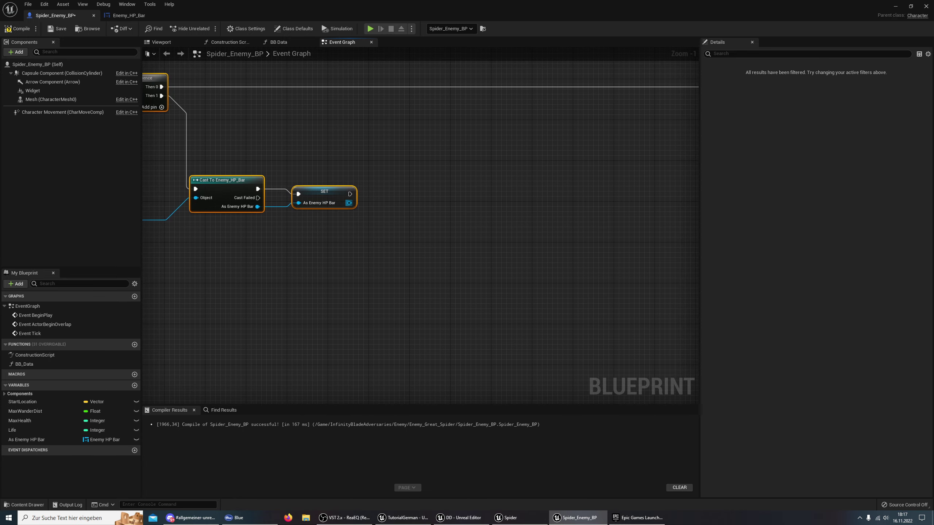
drag(349, 202, 438, 205)
text(hela)
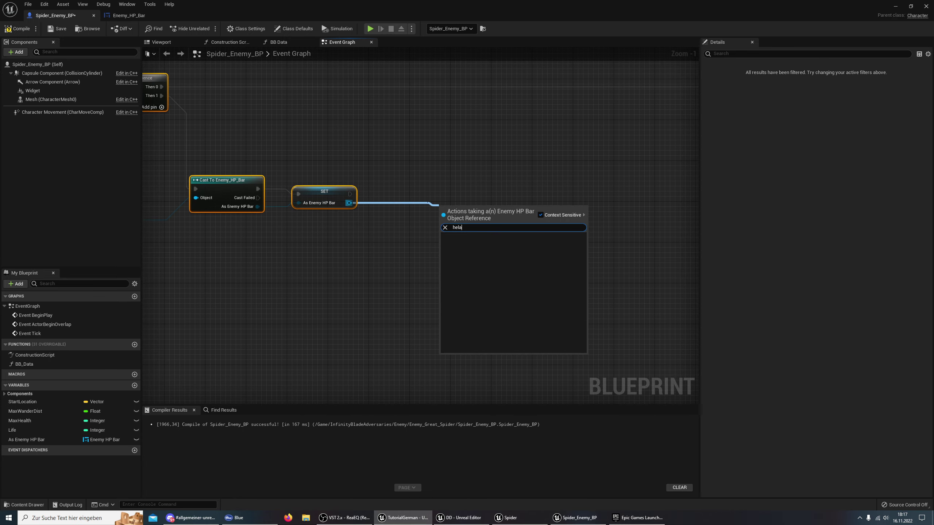
key(BackSpace)
key(BackSpace)
text(alth)
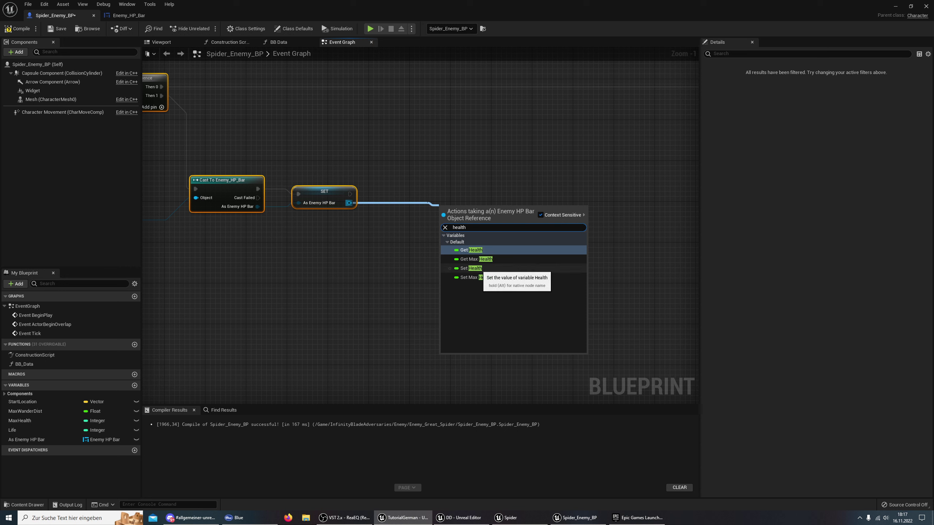
click(472, 268)
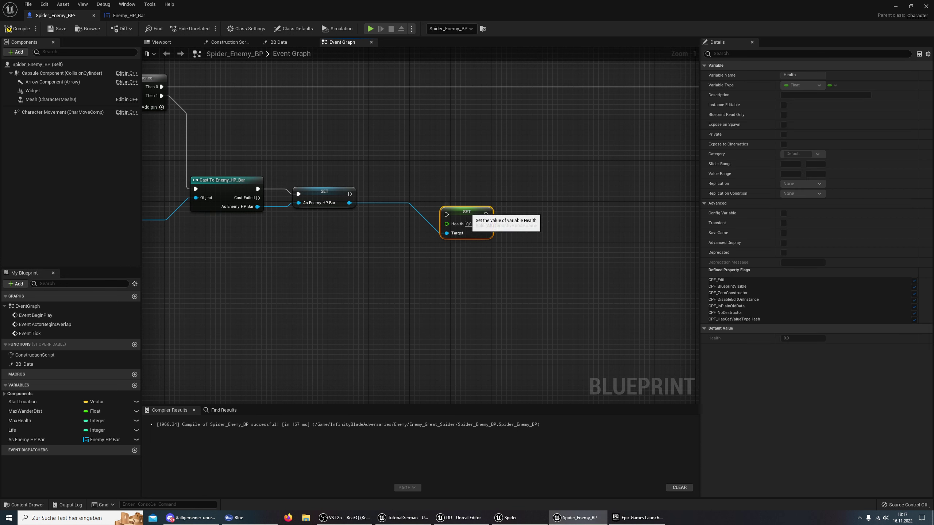
drag(465, 215, 438, 188)
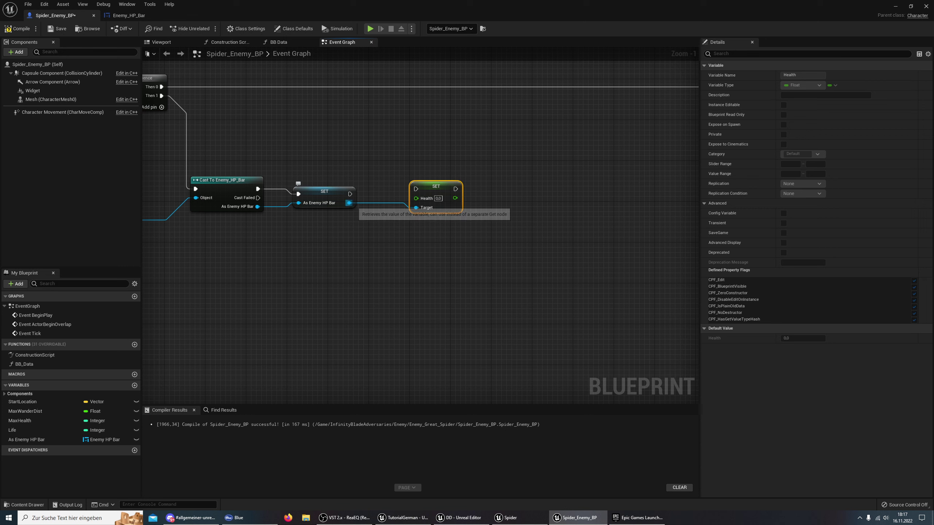
- Add Set Max Health, chain SET → Set Health → Set Max Health, and bring in MaxHealth
drag(348, 202, 416, 236)
text(set)
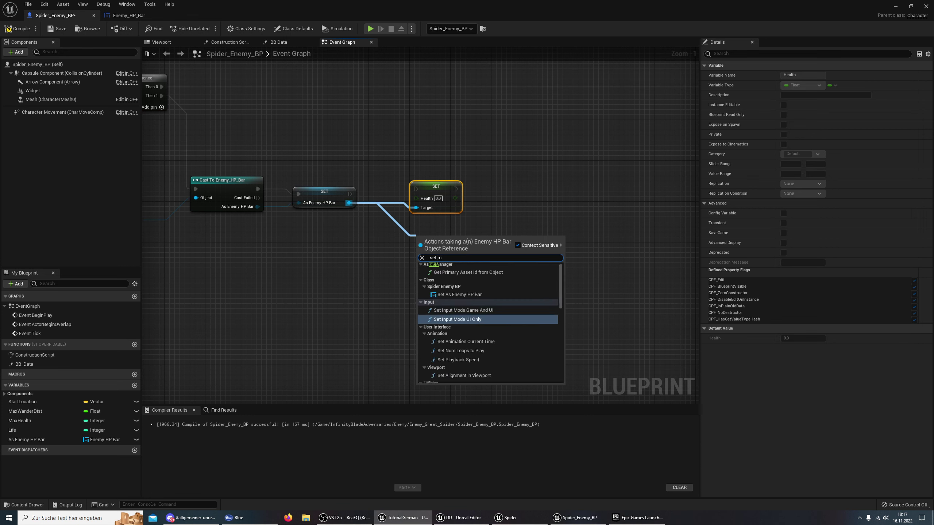
text(max)
key(Return)
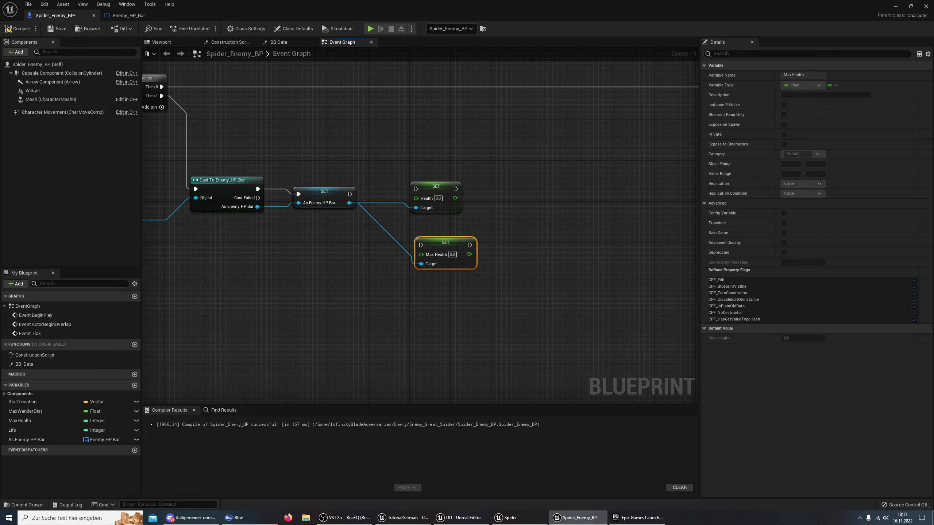
mouse_move(445, 247)
mouse_down()
mouse_move(547, 186)
mouse_move(541, 191)
mouse_up()
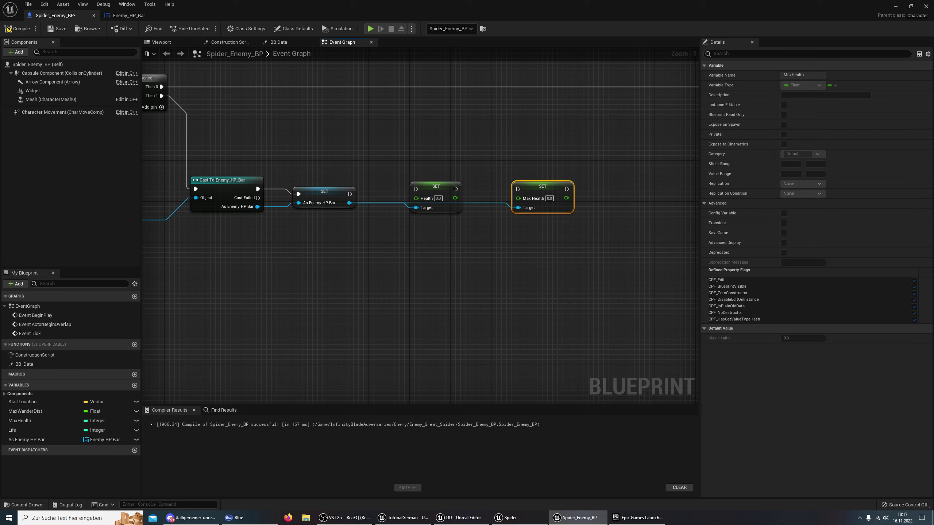
mouse_move(455, 189)
mouse_down()
mouse_move(519, 189)
mouse_move(528, 199)
mouse_up()
mouse_move(350, 194)
mouse_down()
mouse_move(416, 188)
mouse_move(413, 168)
mouse_up()
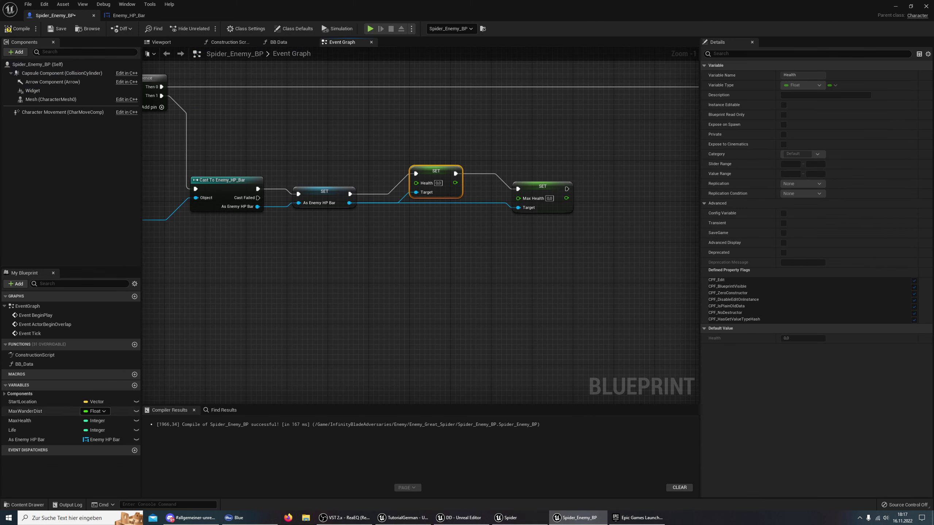
mouse_move(19, 420)
mouse_down()
mouse_move(439, 261)
mouse_move(503, 220)
mouse_move(518, 198)
mouse_up()
- Place MaxHealth and Life getters, feeding Life into the bar's Health
click(451, 264)
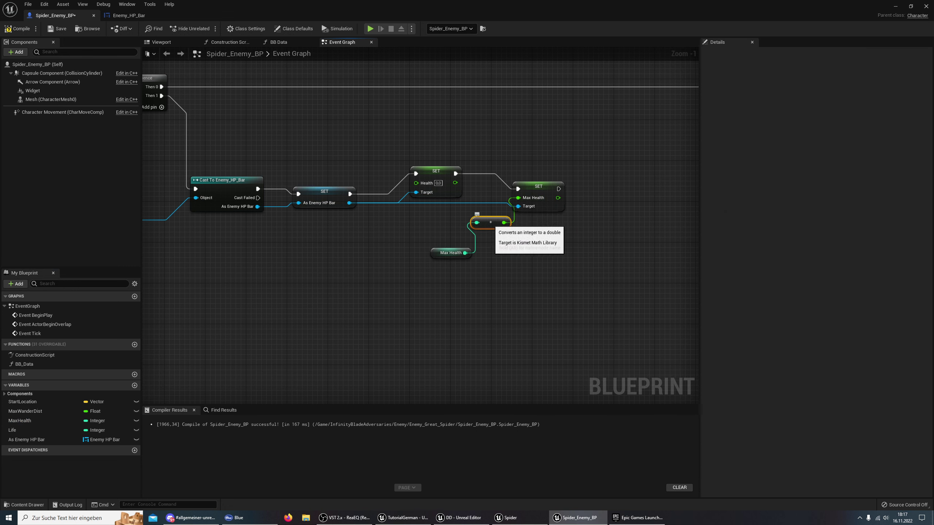
drag(514, 183, 541, 183)
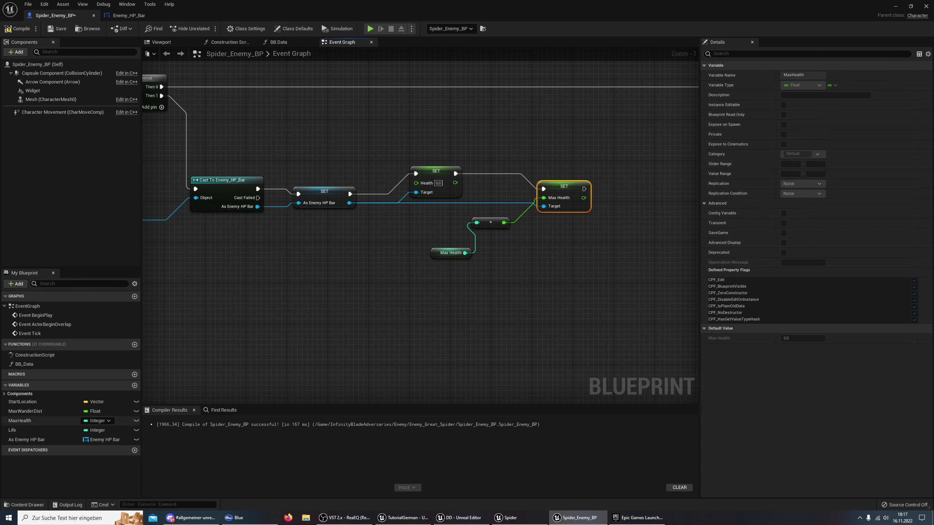
drag(15, 430, 301, 225)
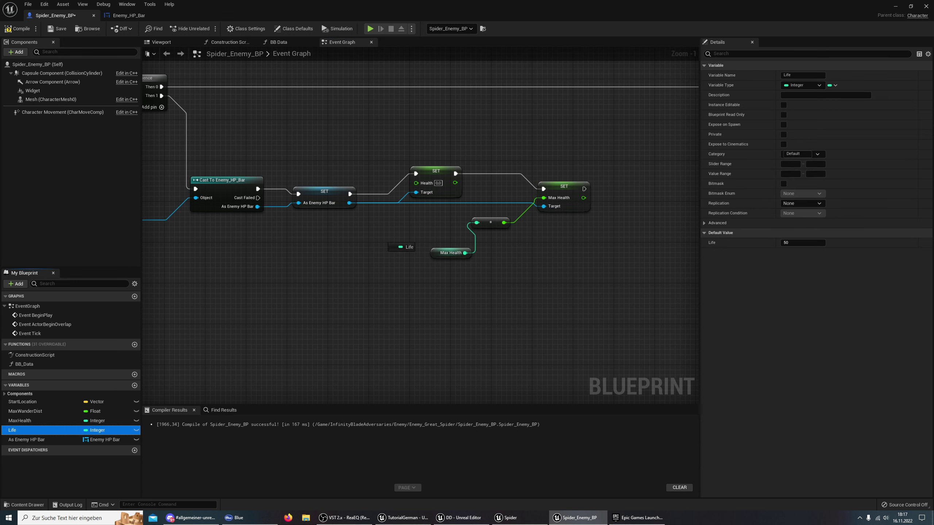
click(318, 239)
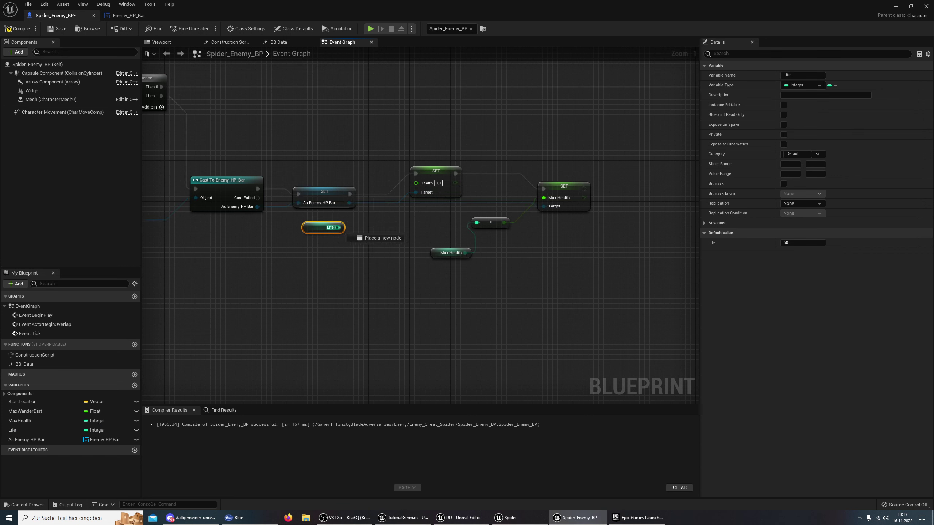
mouse_move(337, 228)
mouse_down()
mouse_move(416, 183)
mouse_move(378, 213)
mouse_up()
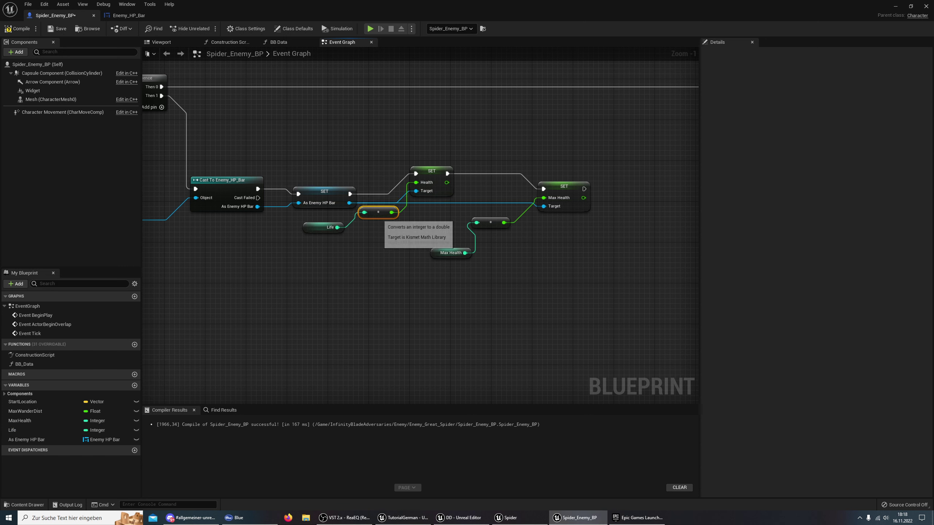
drag(451, 253, 384, 227)
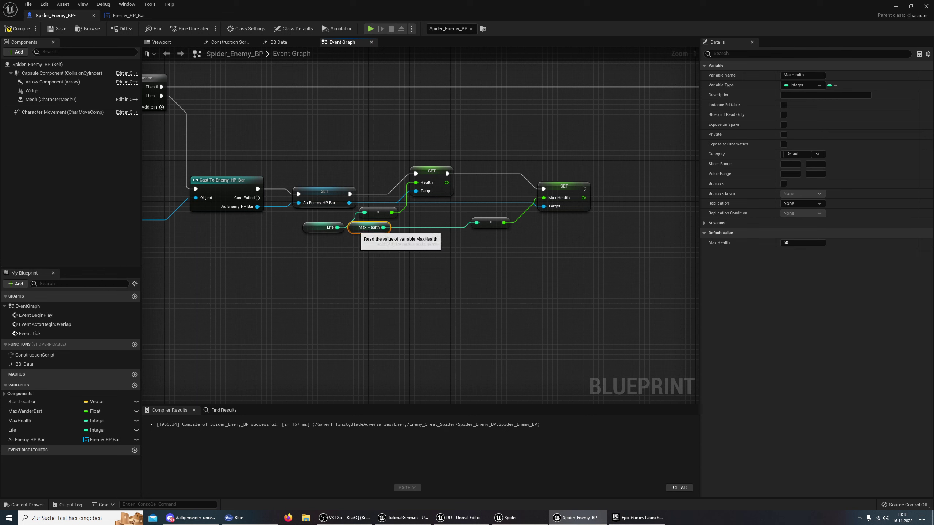
- Compile Spider_Enemy_BP and switch to the TestMap level editor
click(16, 29)
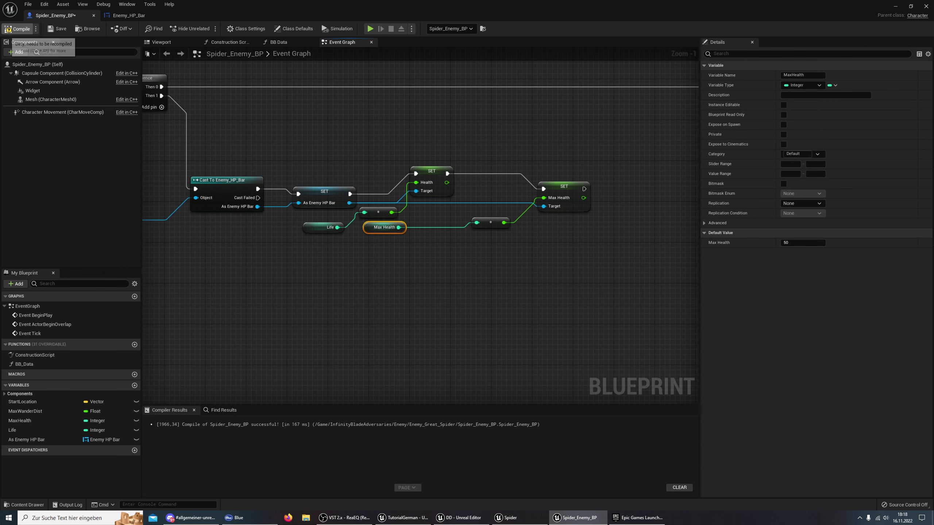
mouse_move(332, 125)
right_down()
mouse_move(410, 177)
mouse_move(377, 192)
right_up()
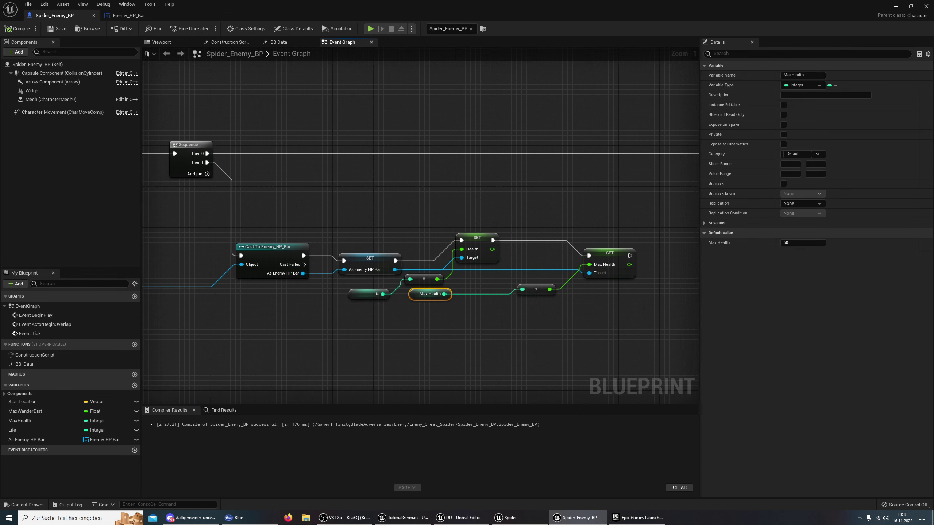
click(403, 518)
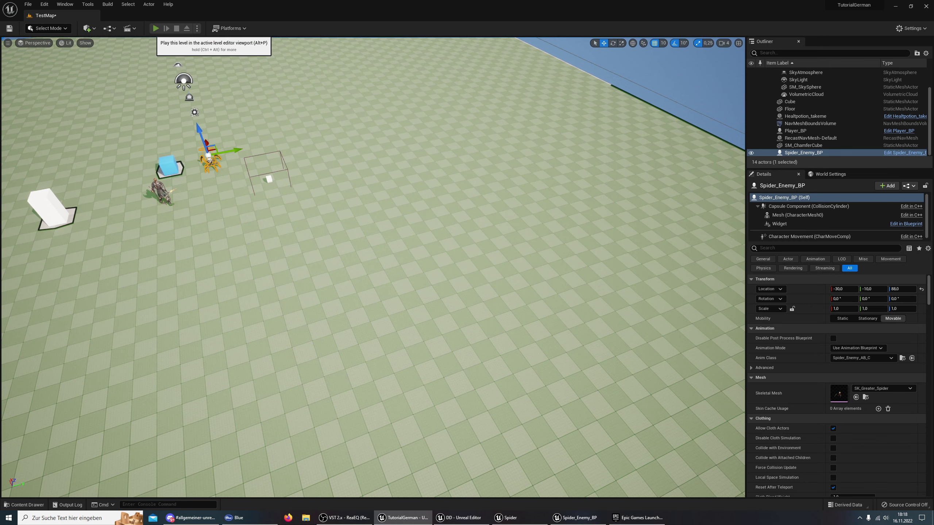
- Run a quick Play test, stop it, and bring up the reference Spider blueprint
click(155, 28)
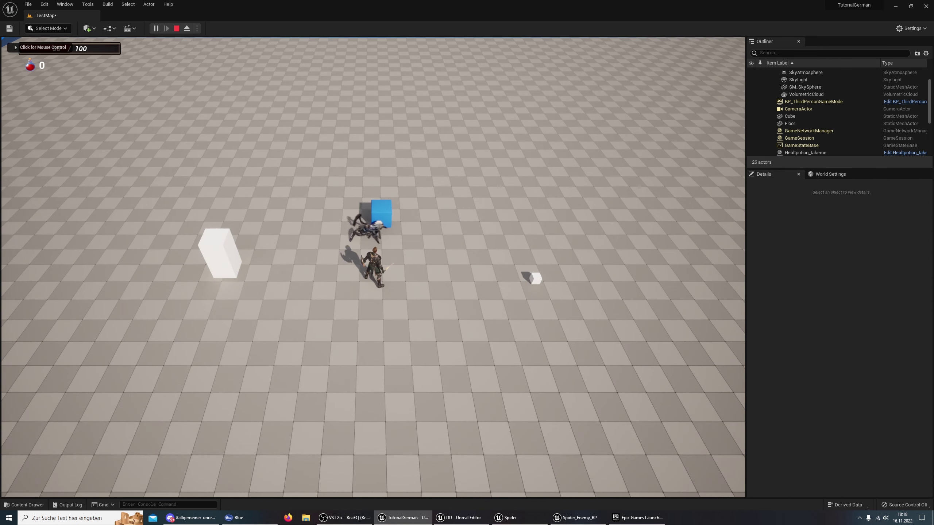
click(373, 267)
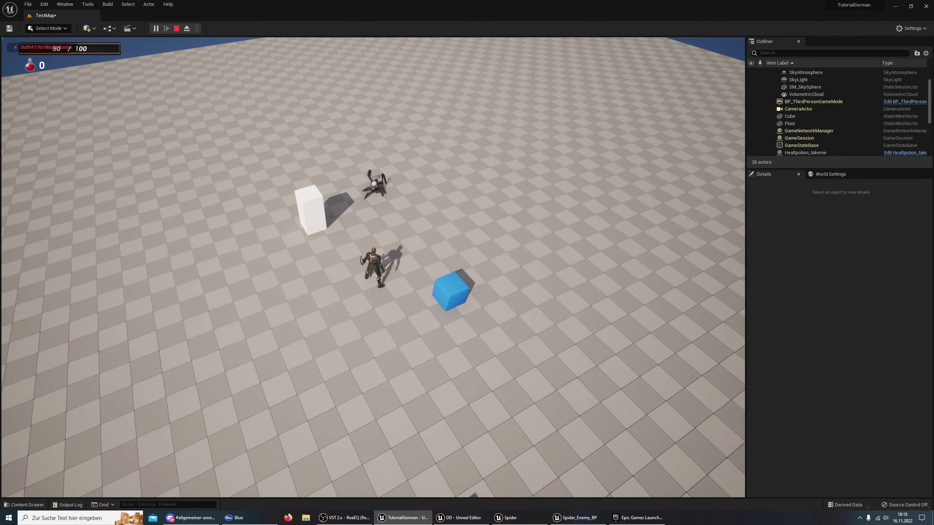
key(Escape)
click(509, 517)
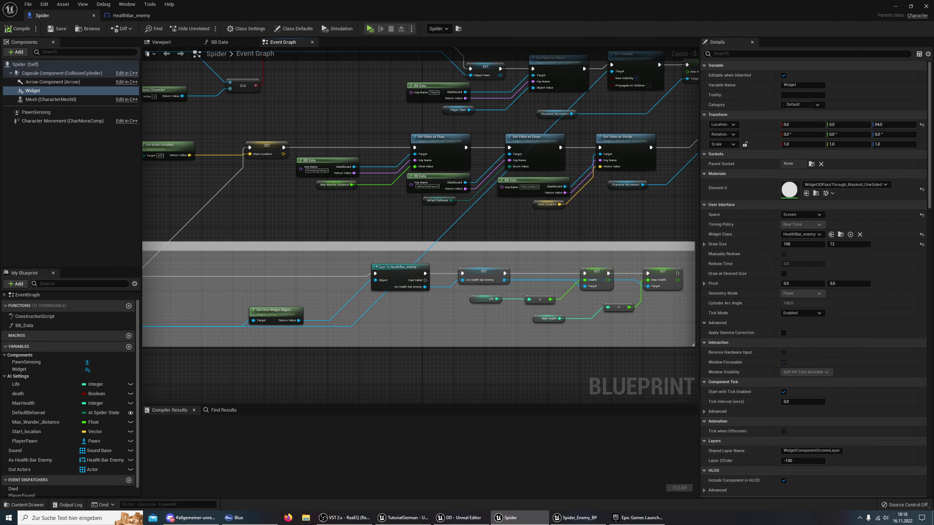
- Set Spider_Enemy_BP's Widget component Space to Screen
click(128, 15)
click(73, 15)
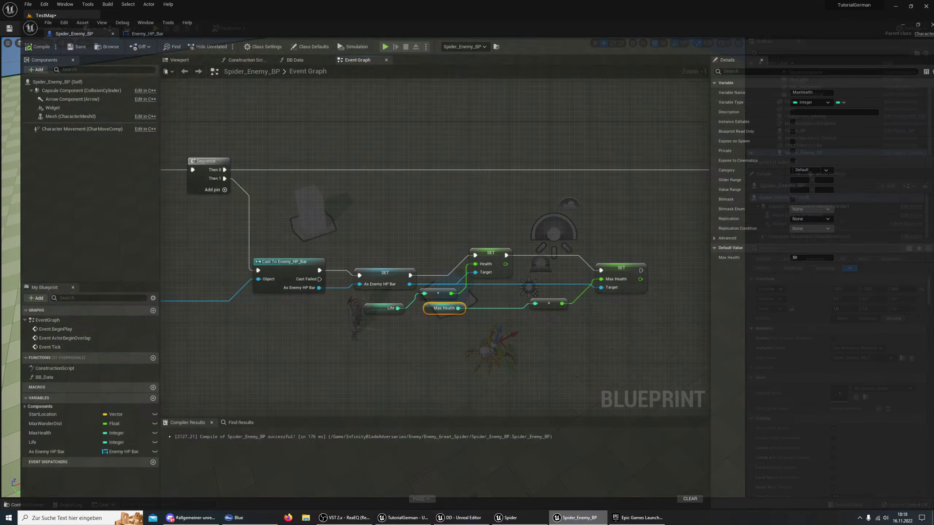
click(575, 517)
click(44, 91)
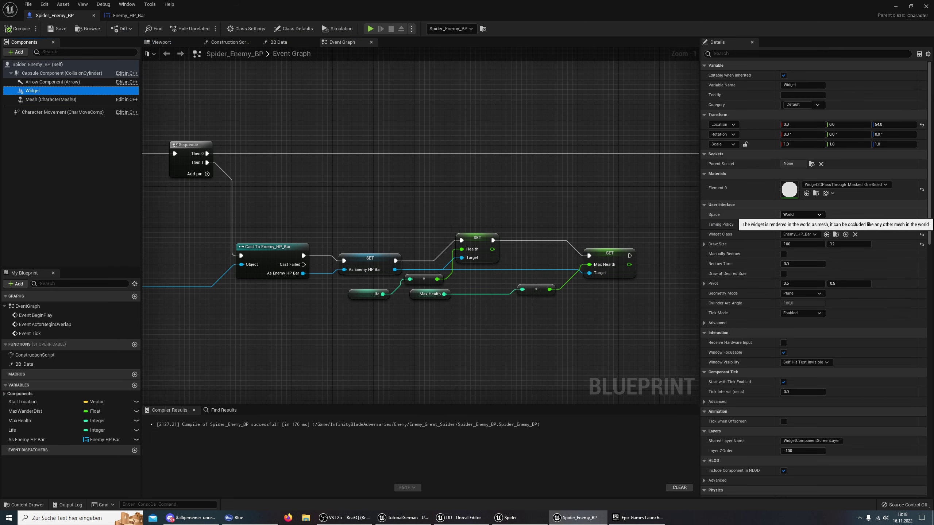
click(801, 215)
click(791, 229)
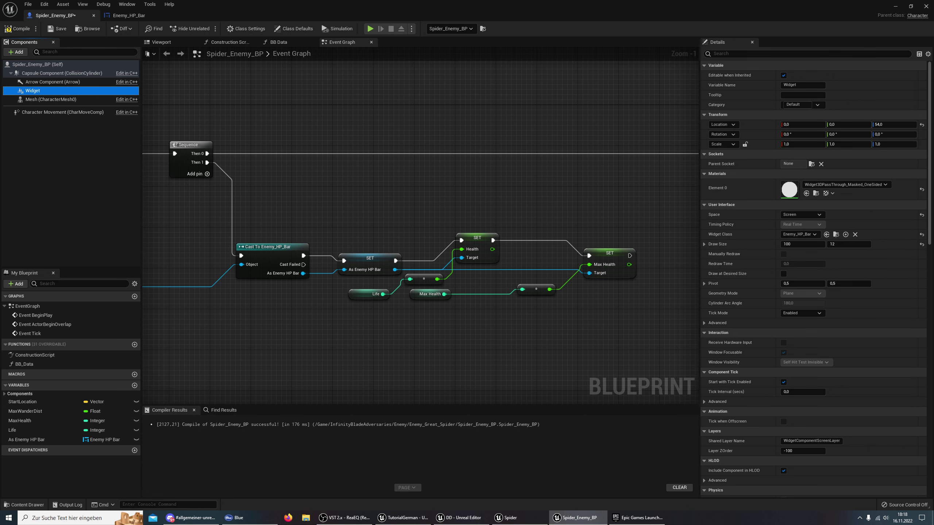
- Compile and save Spider_Enemy_BP, then start Play in the level
key(alt+Tab)
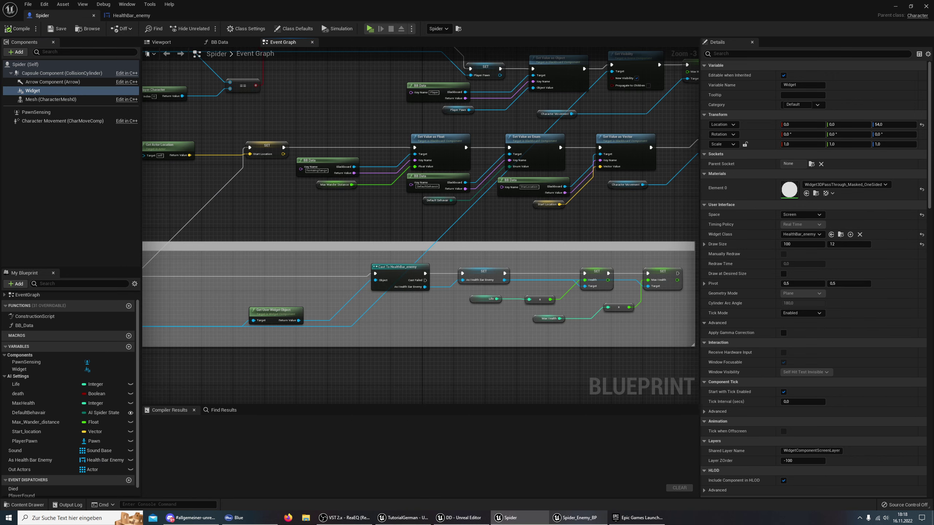
key(alt+Tab)
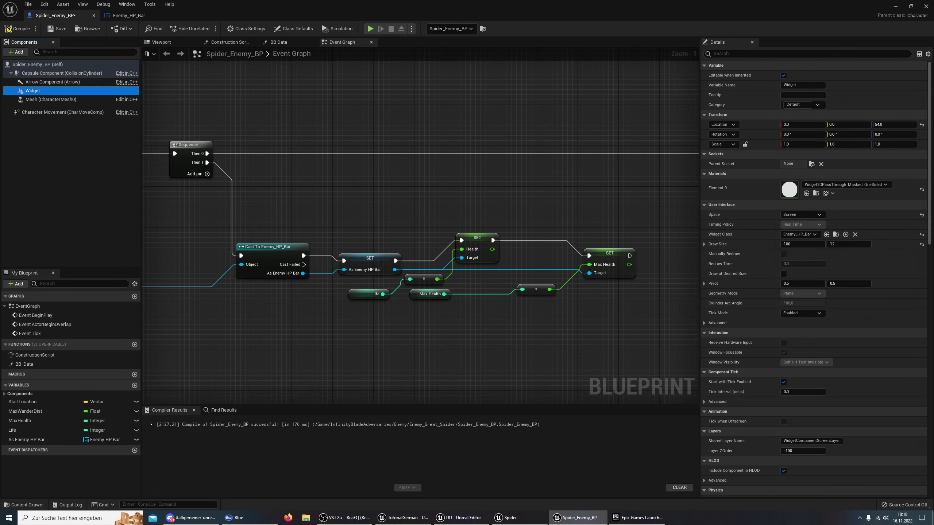
key(F7)
key(ctrl+s)
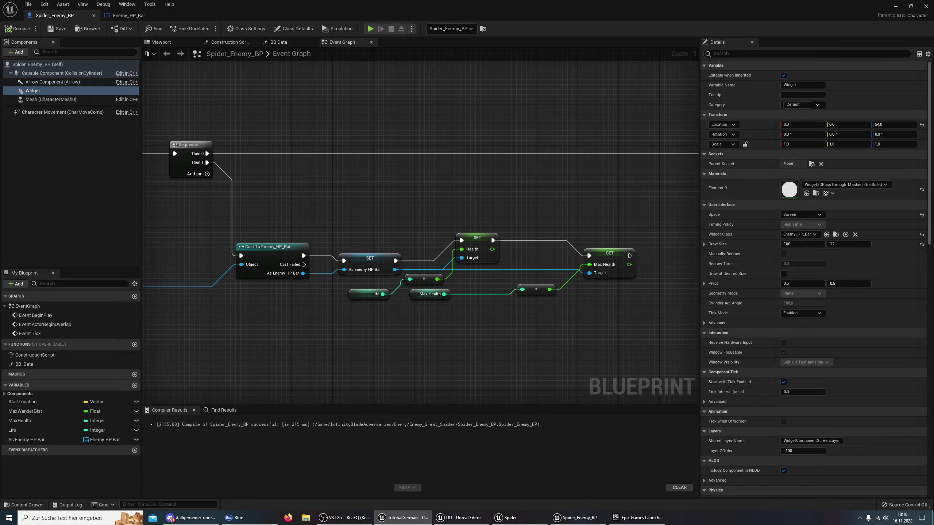
key(alt+Tab)
click(156, 29)
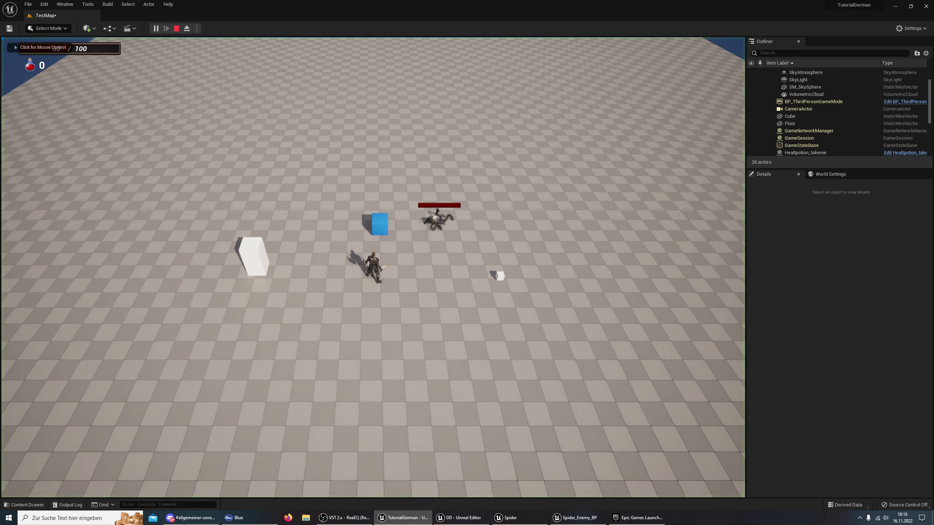
- Watch the spider's red health bar in play, then stop the session
click(373, 267)
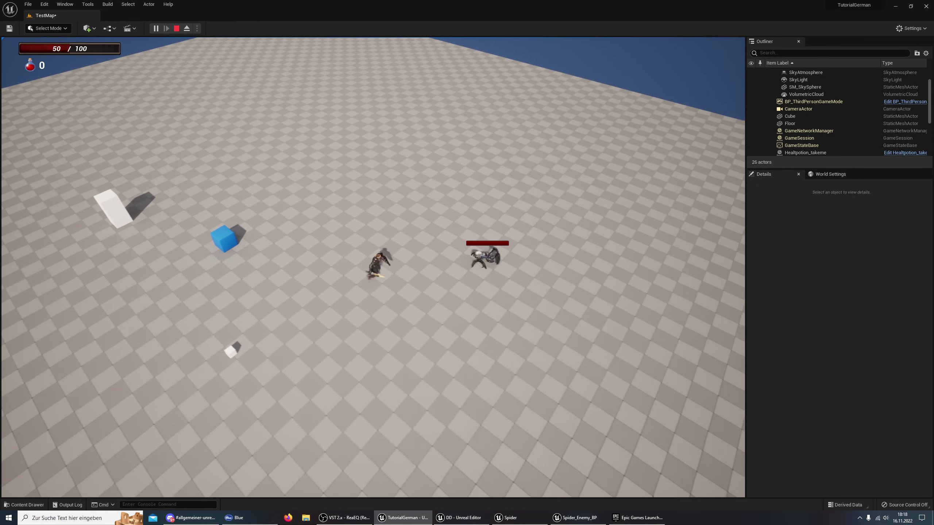
key(Escape)
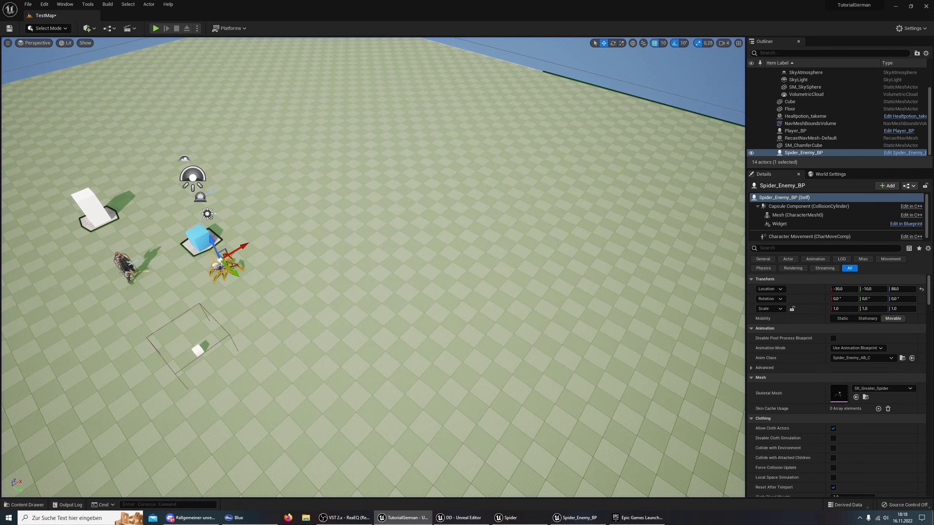
- Resize the spider's Widget Draw Size to 80 × 6
click(508, 517)
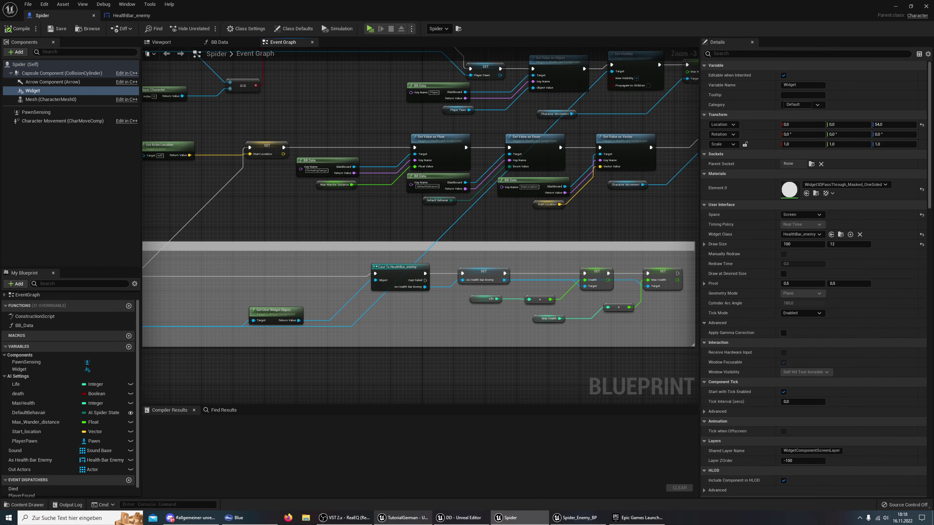
key(alt+Tab)
click(576, 518)
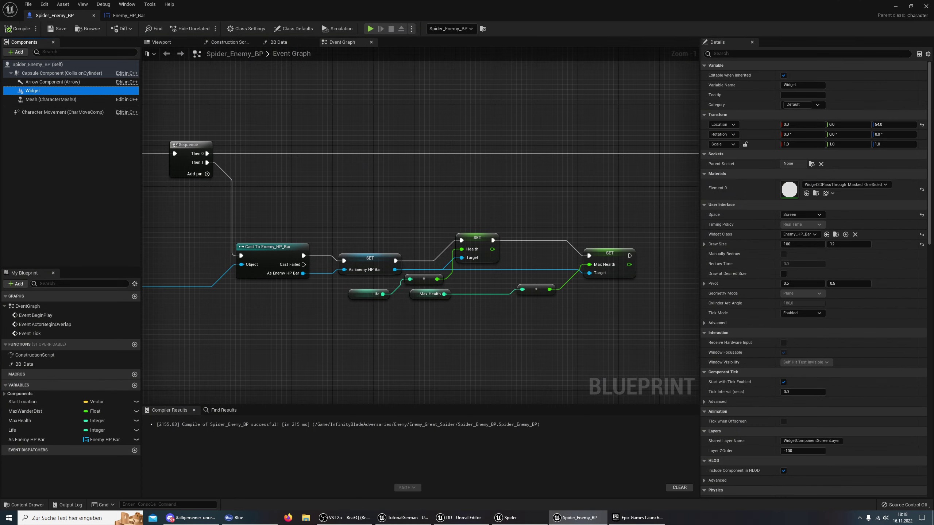
click(848, 245)
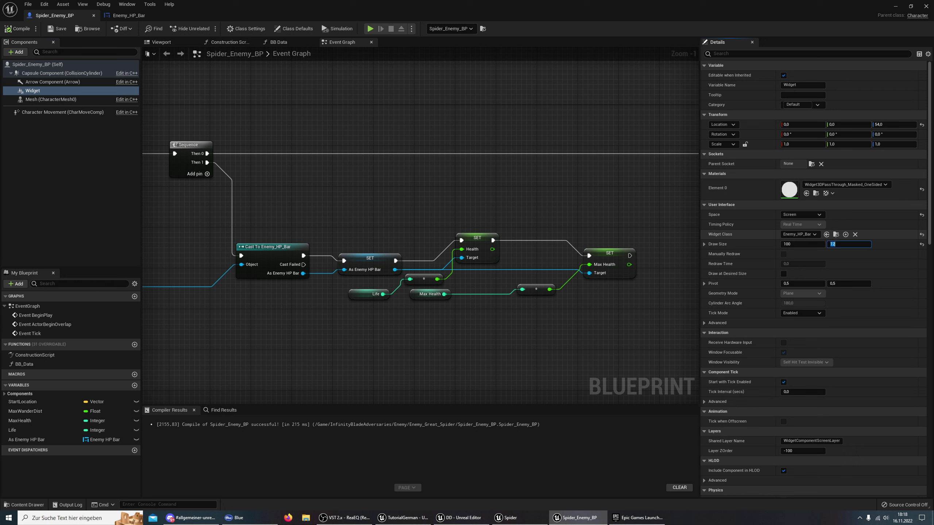
key(shift+Tab)
text(80)
key(Return)
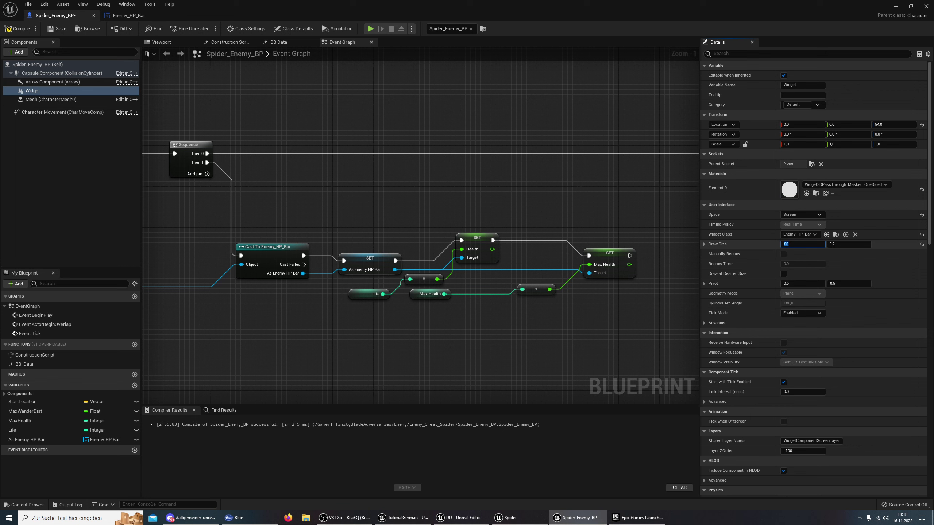
key(Tab)
text(6)
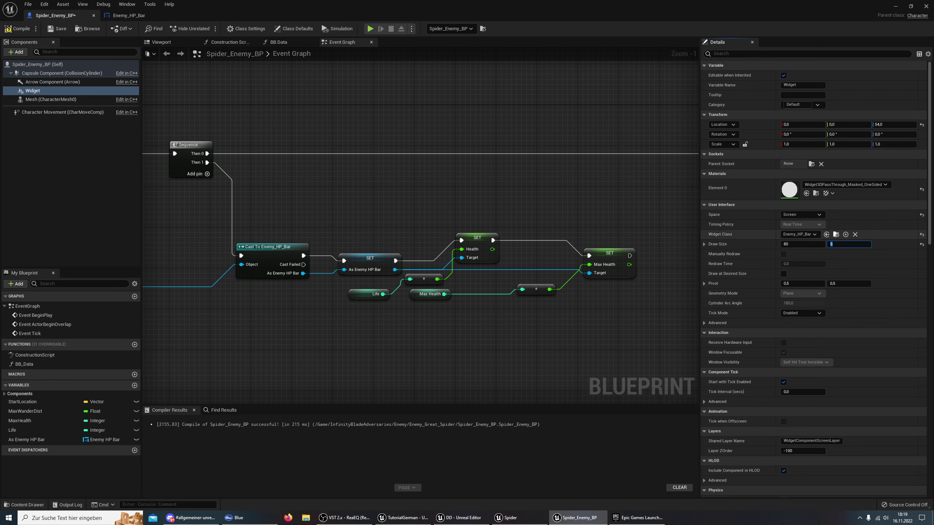
scroll(808, 258, down, 4)
scroll(563, 338, down, 1)
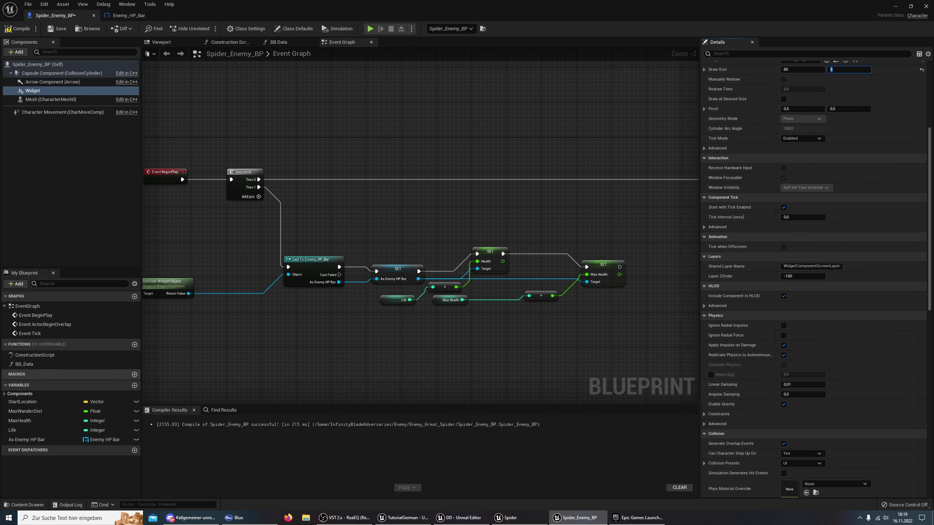
- Set Life's default value to 25, then compile and save Spider_Enemy_BP
click(37, 430)
click(802, 243)
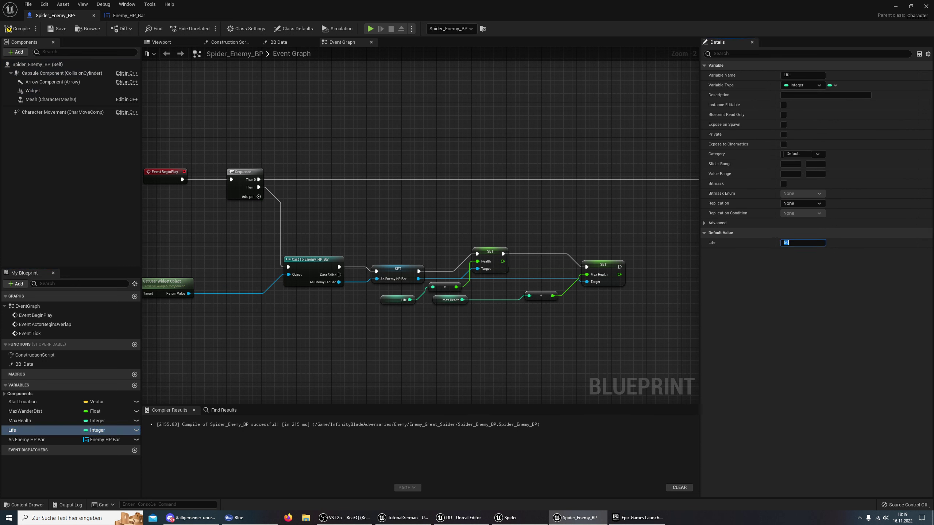
text(2)
key(Return)
key(F7)
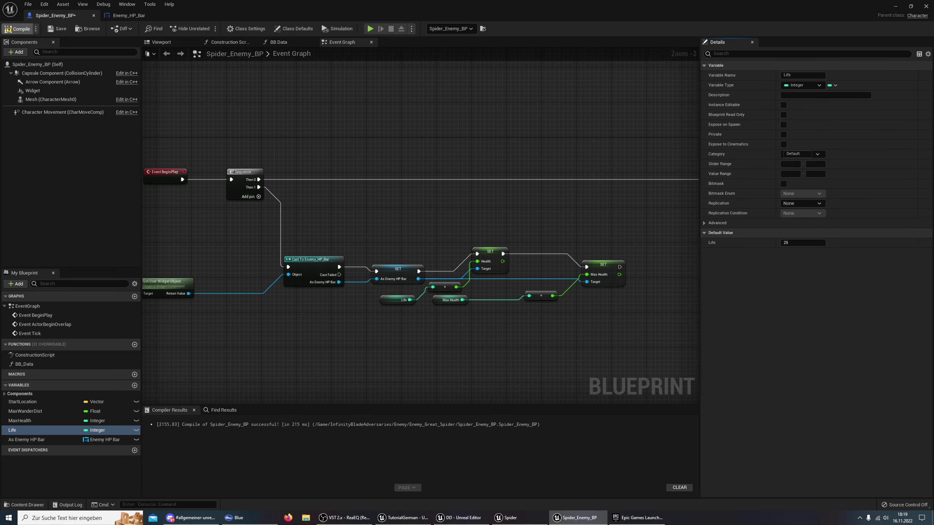
key(ctrl+s)
key(alt+Tab)
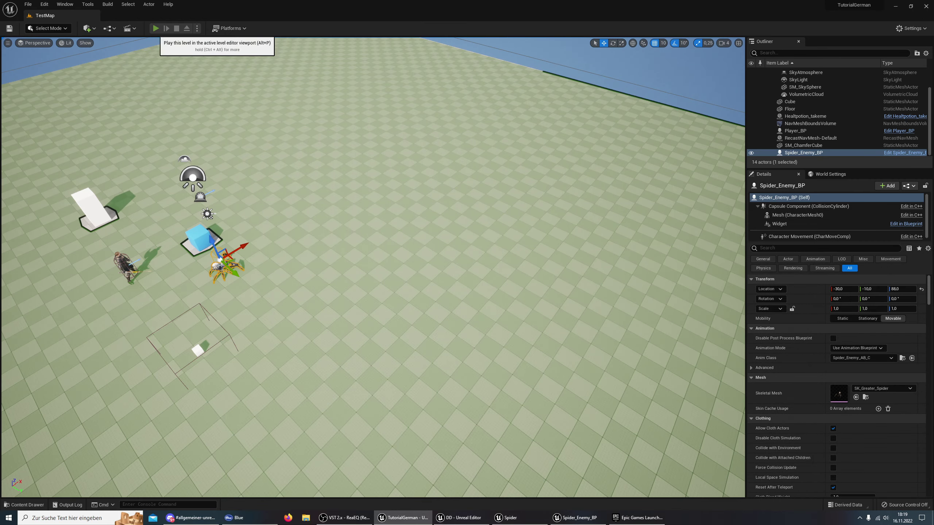
- Play TestMap, walk up to the spider, strike it with the sword, retreat, and end the test
click(156, 29)
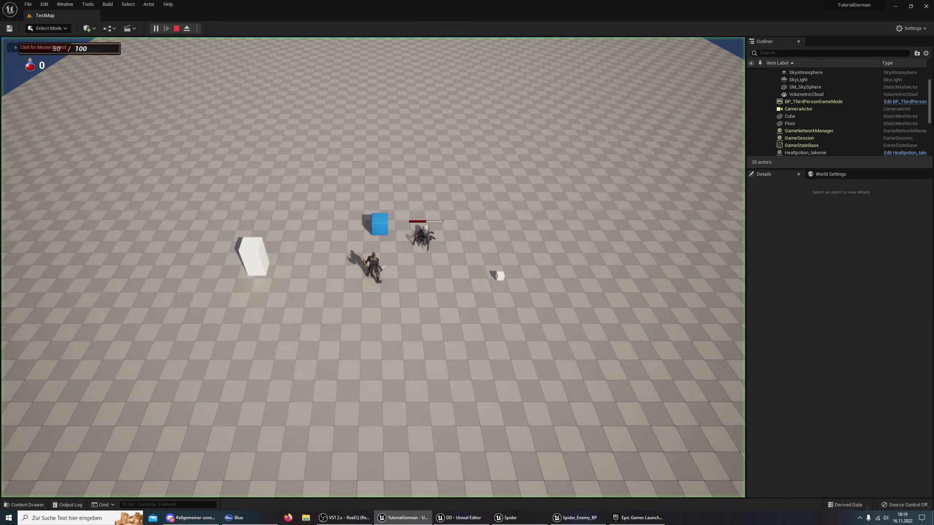
click(373, 266)
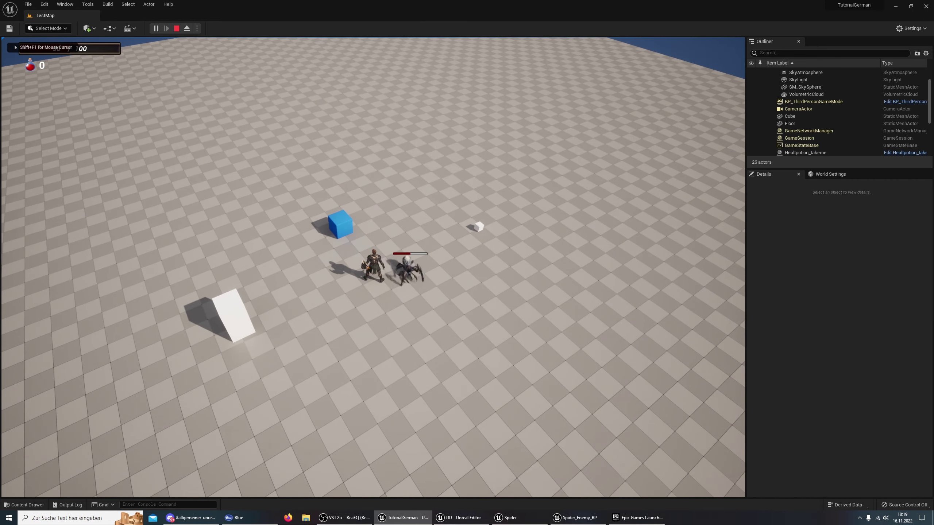
scroll(373, 267, up, 5)
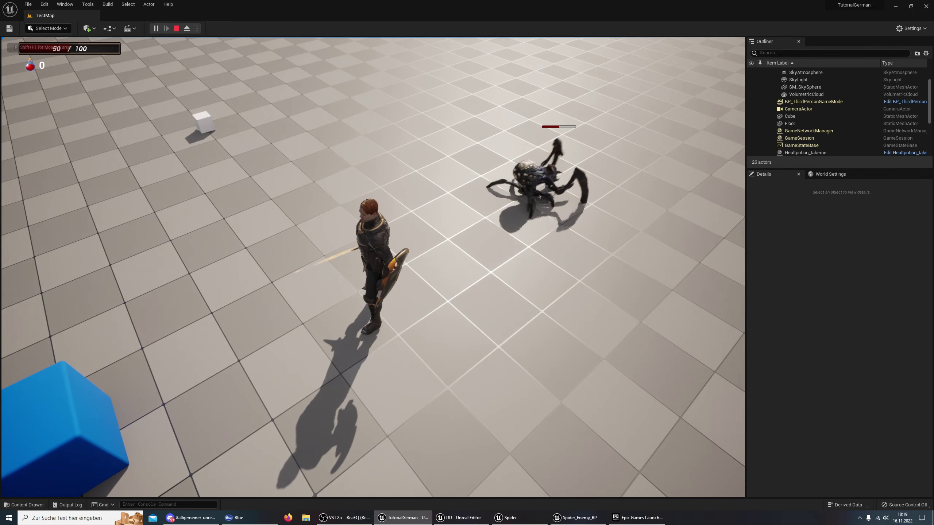
key(w)
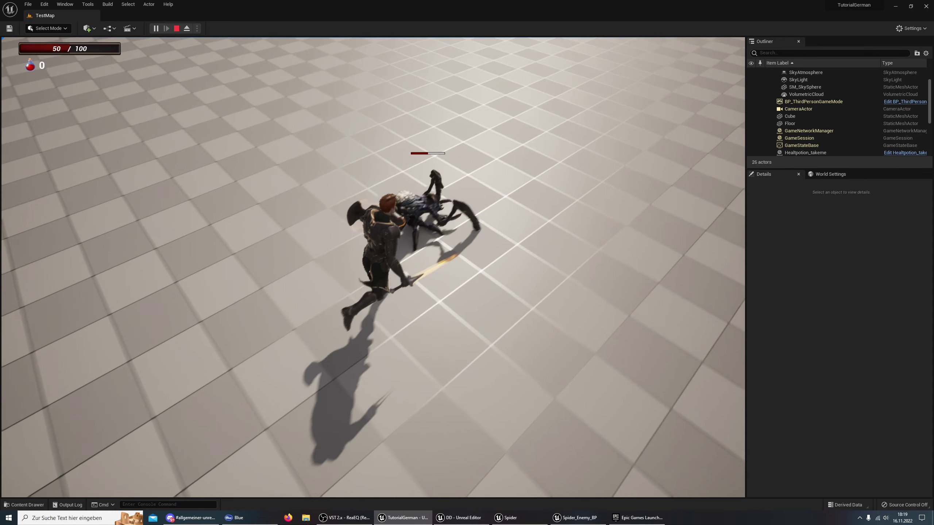
click(373, 266)
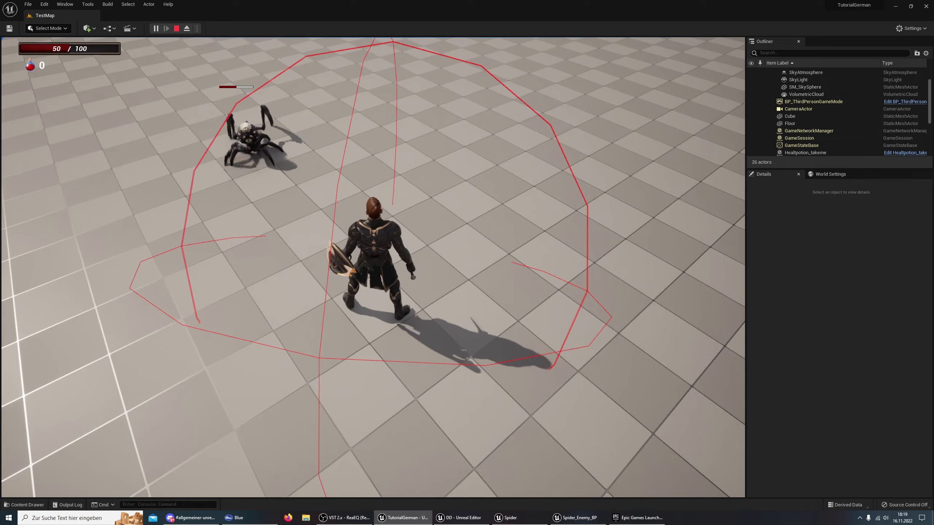
key(w)
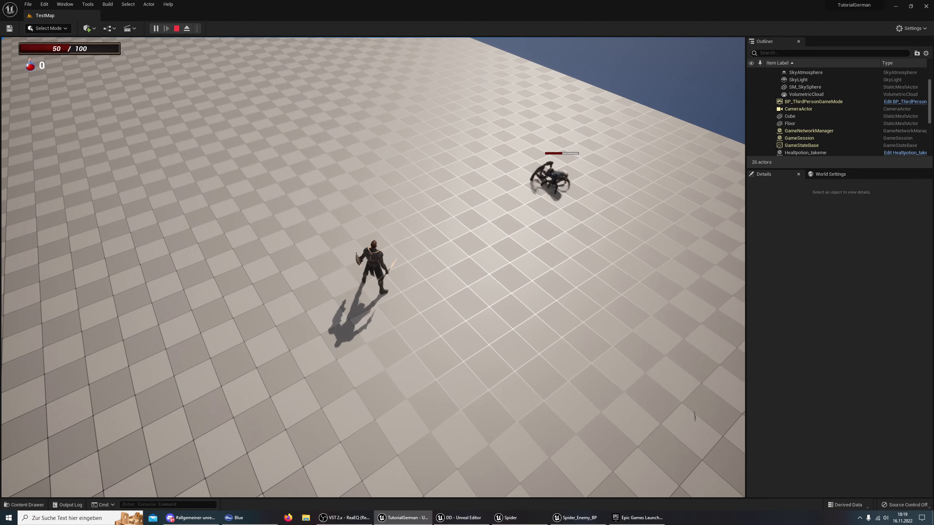
key(Escape)
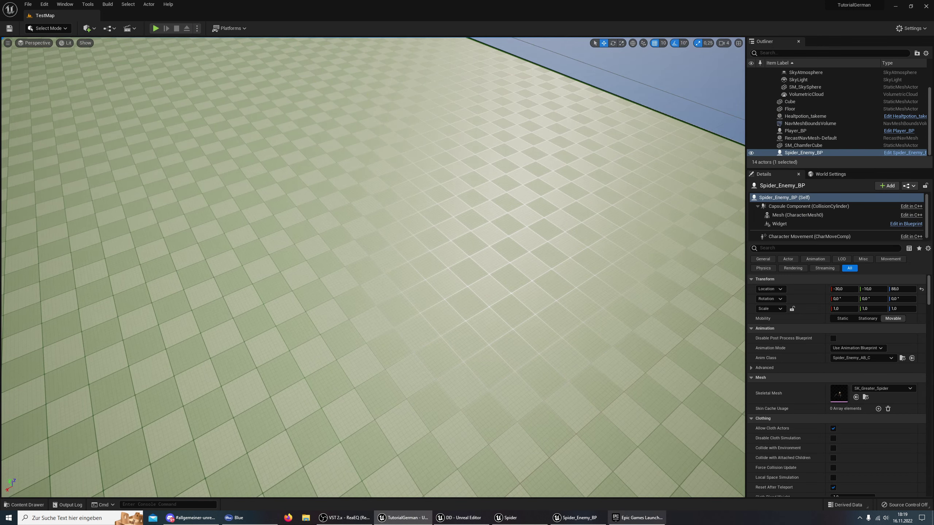
- Glance at Enemy_HP_Bar's Get HP, then select MaxHealth in Spider_Enemy_BP to confirm its default of 50
click(511, 517)
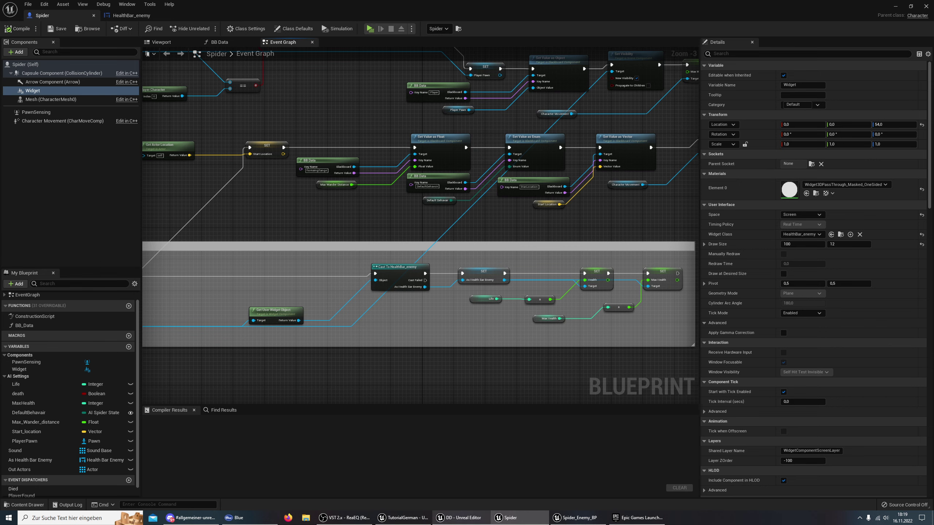
click(577, 518)
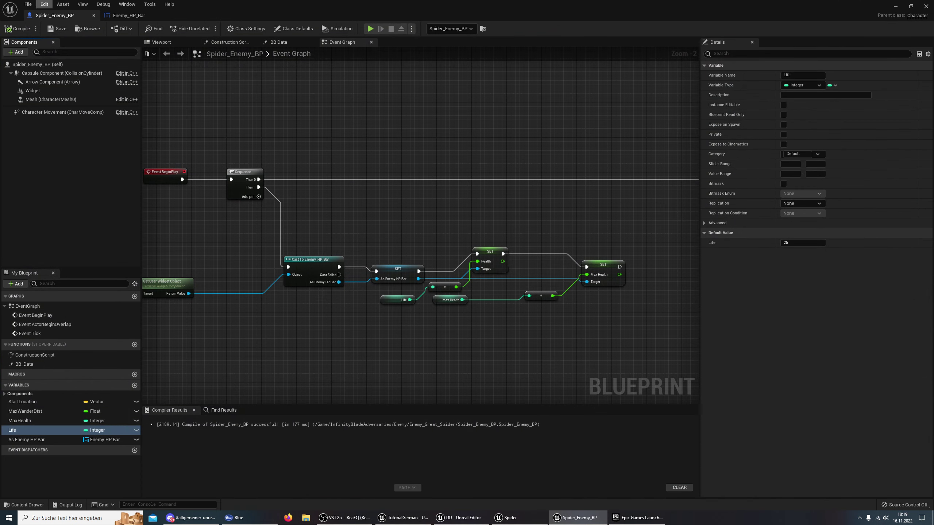
click(128, 15)
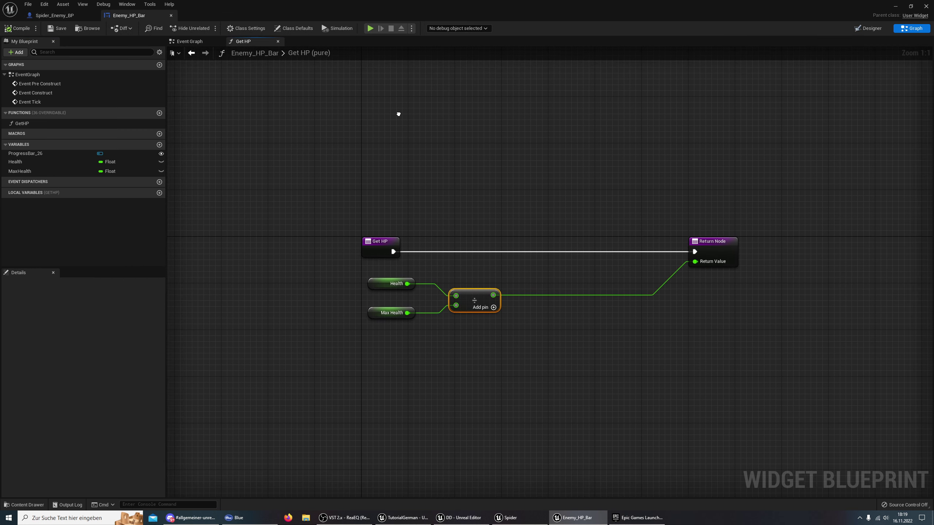
click(55, 15)
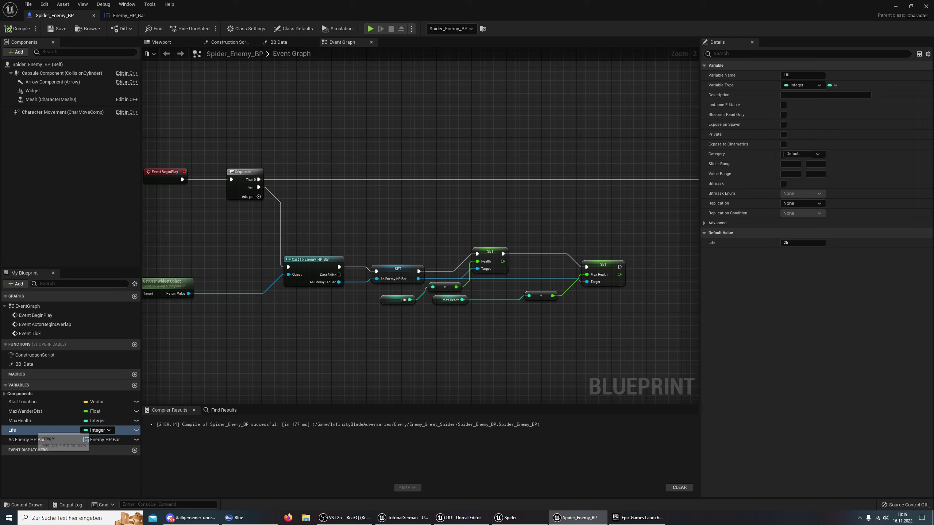
click(44, 421)
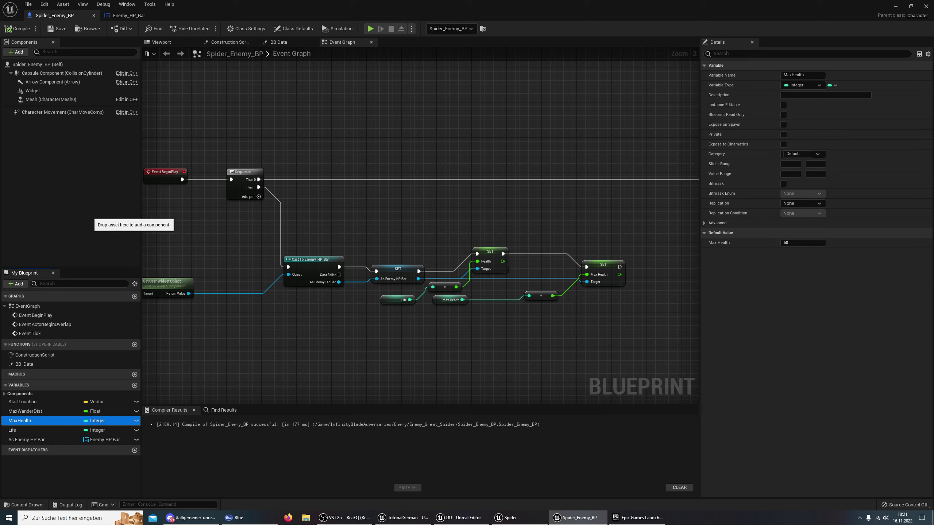
drag(93, 222, 29, 73)
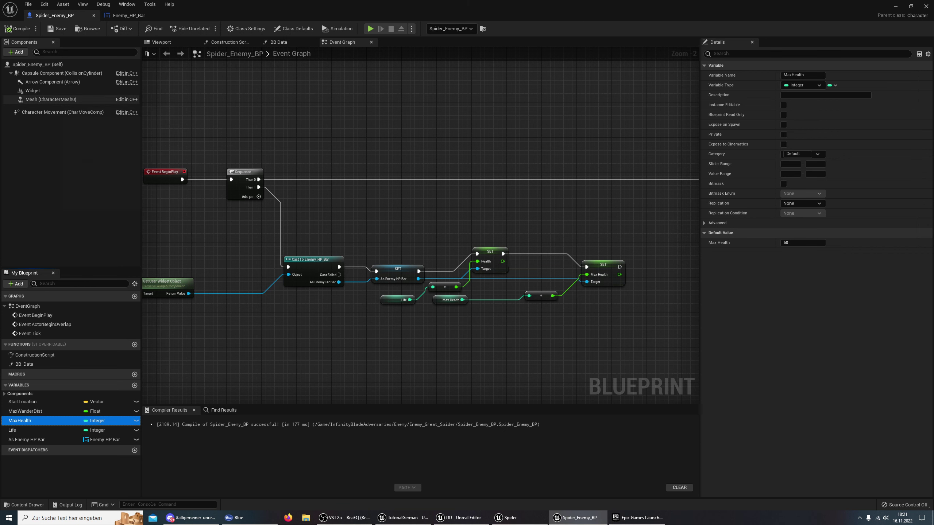
click(50, 99)
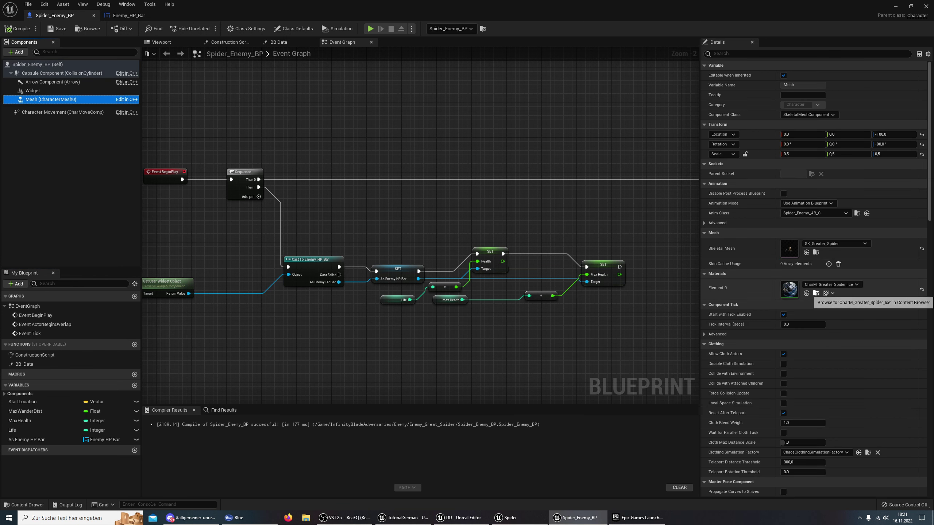
click(815, 294)
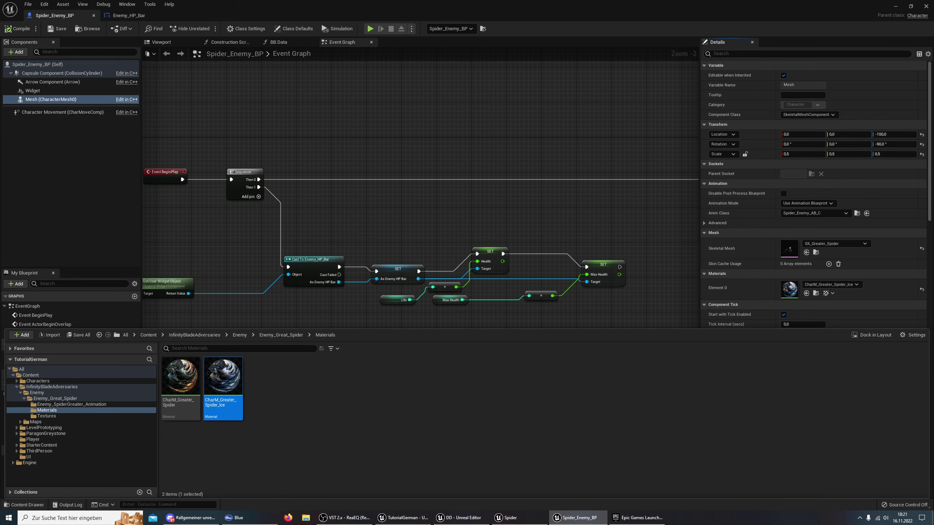
click(511, 517)
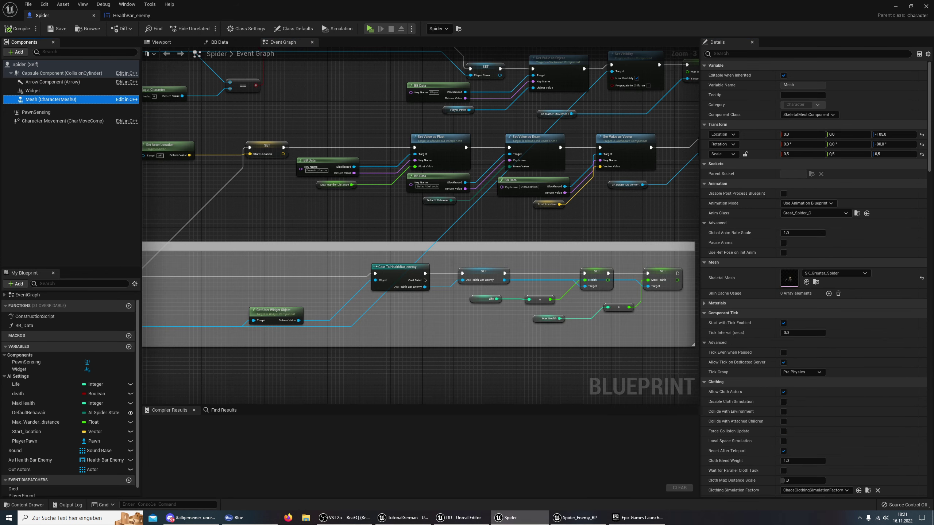
click(62, 73)
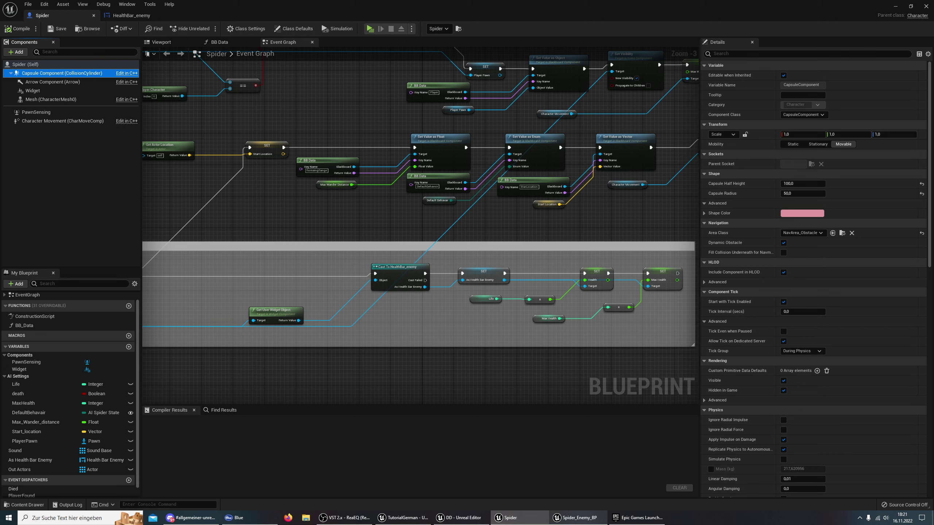
click(575, 517)
right_drag(450, 299, 501, 299)
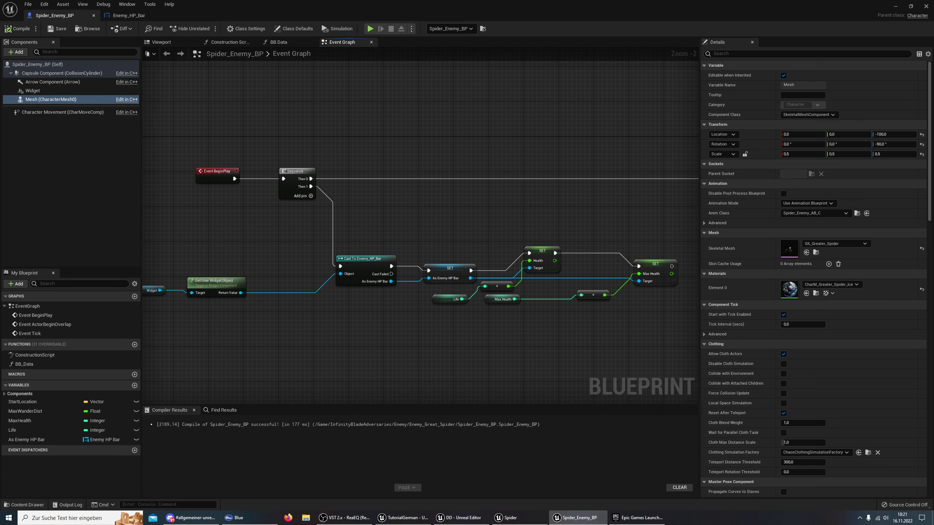
- Set Life's default value to 50 to match MaxHealth and compile Spider_Enemy_BP
click(502, 299)
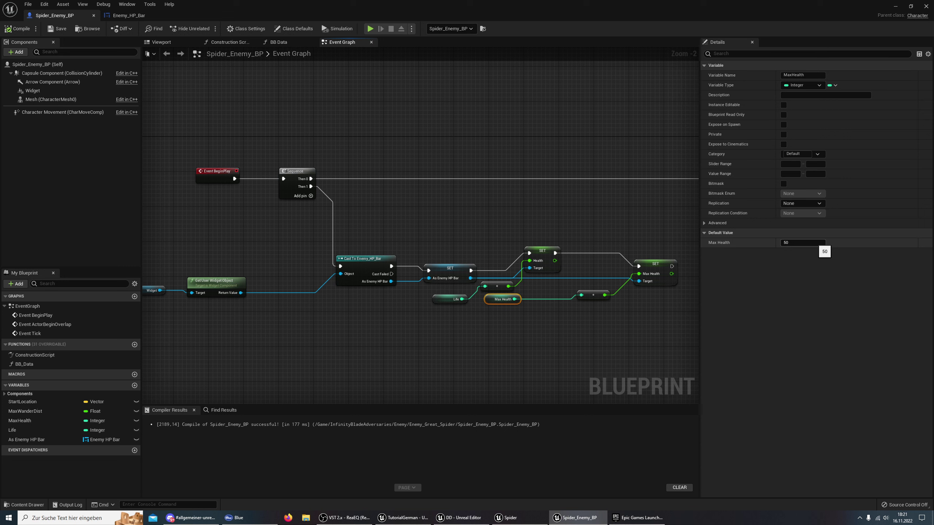
click(441, 298)
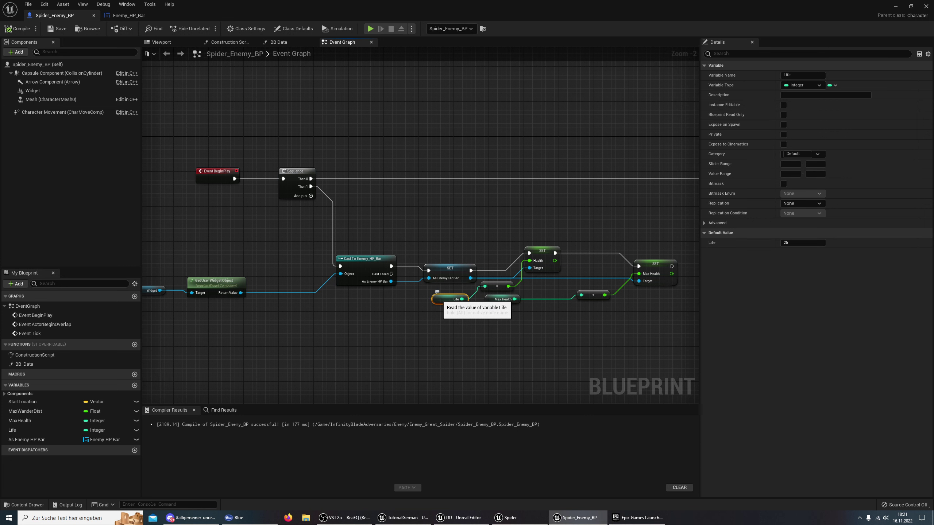
click(786, 243)
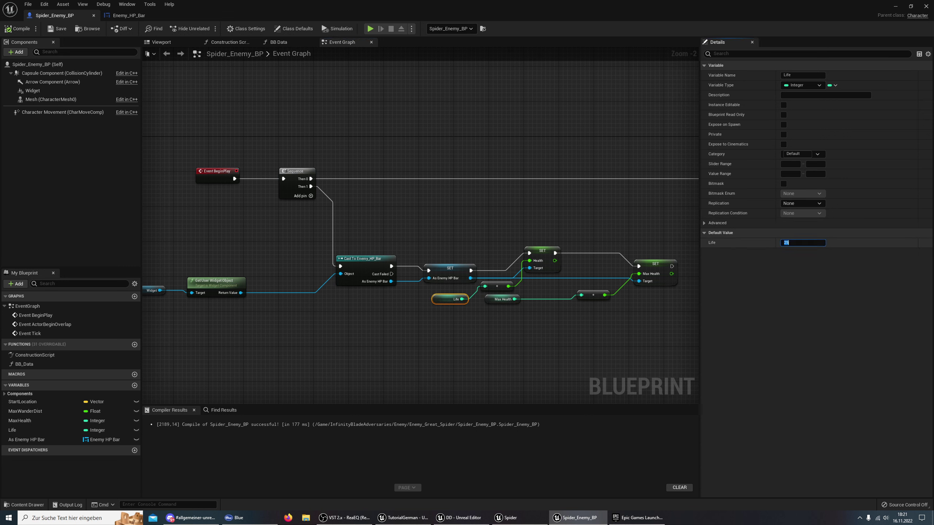
text(5)
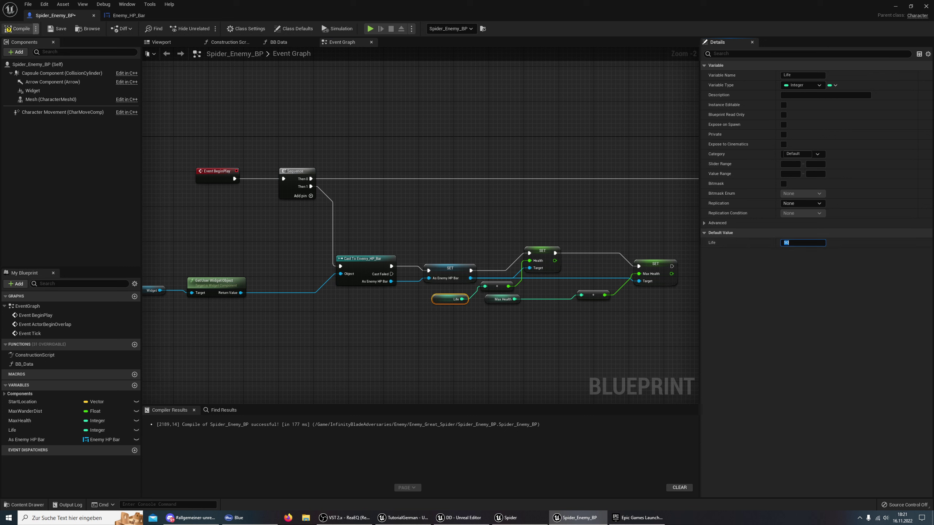
click(17, 28)
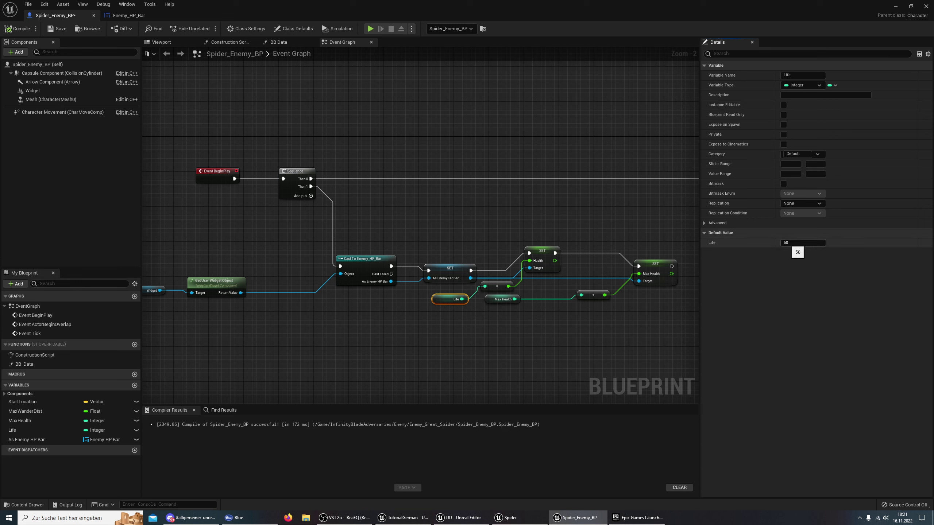
click(503, 299)
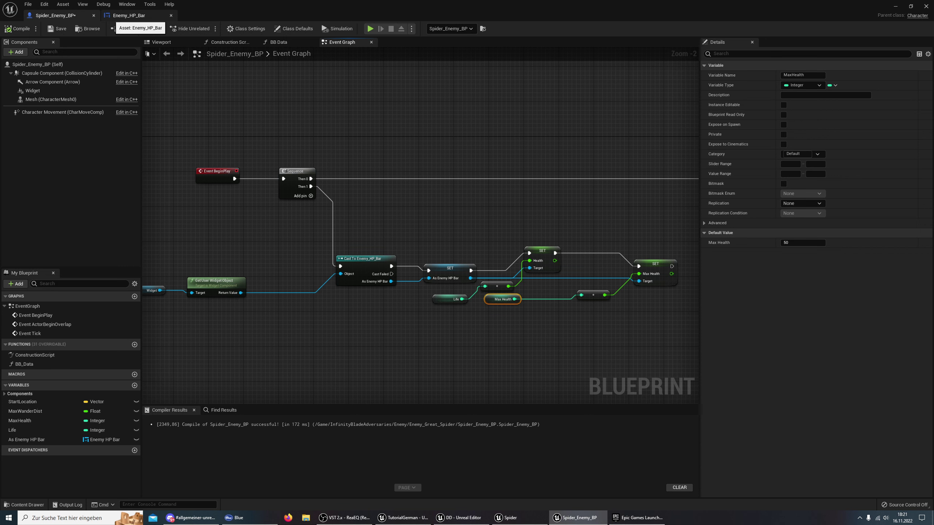
click(127, 16)
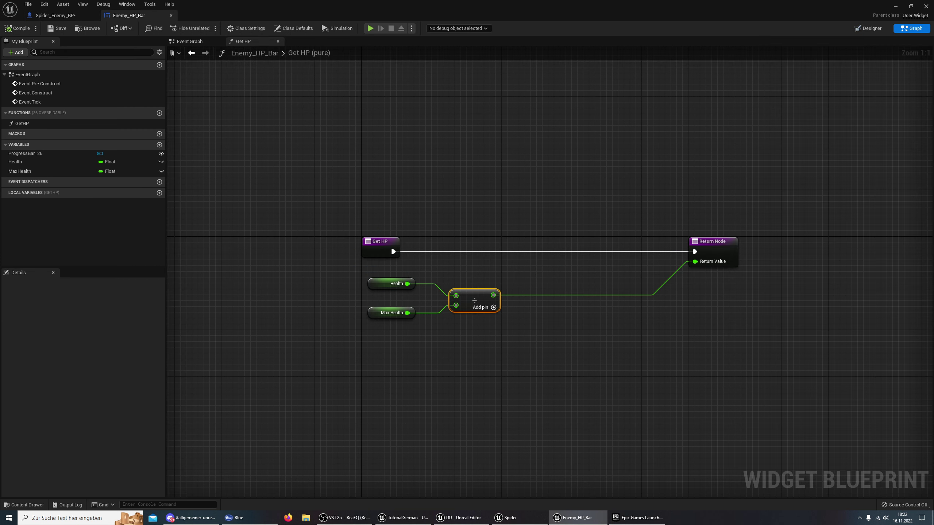
- Inspect Enemy_HP_Bar's Health and MaxHealth variables, the Health ÷ MaxHealth node, and the Designer layout
click(386, 284)
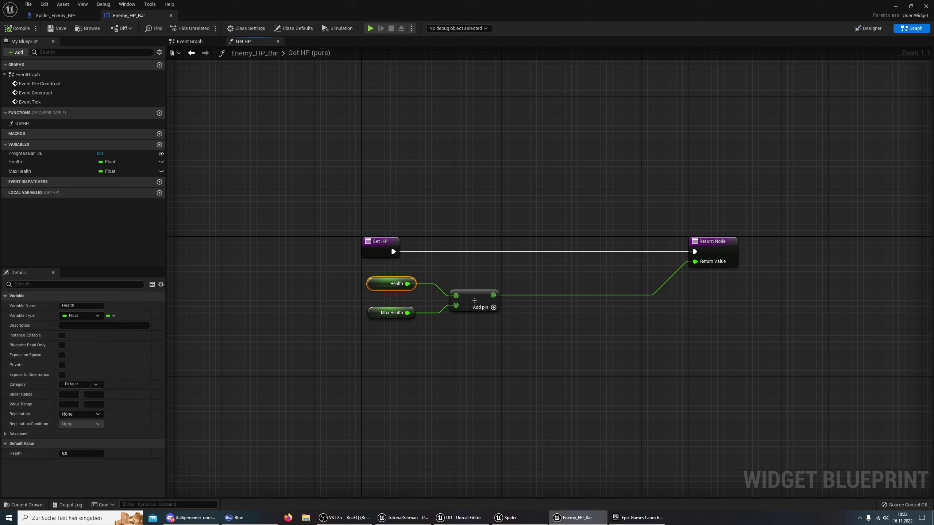
click(386, 313)
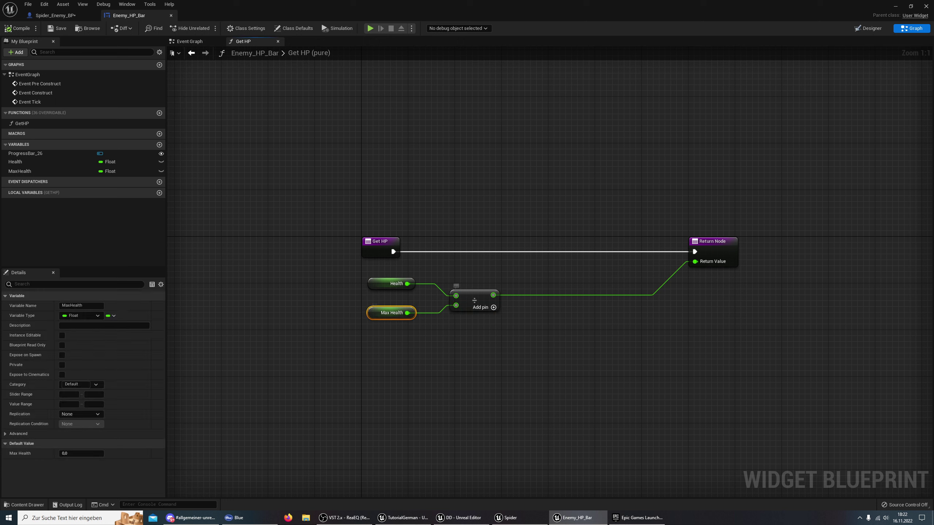
click(474, 300)
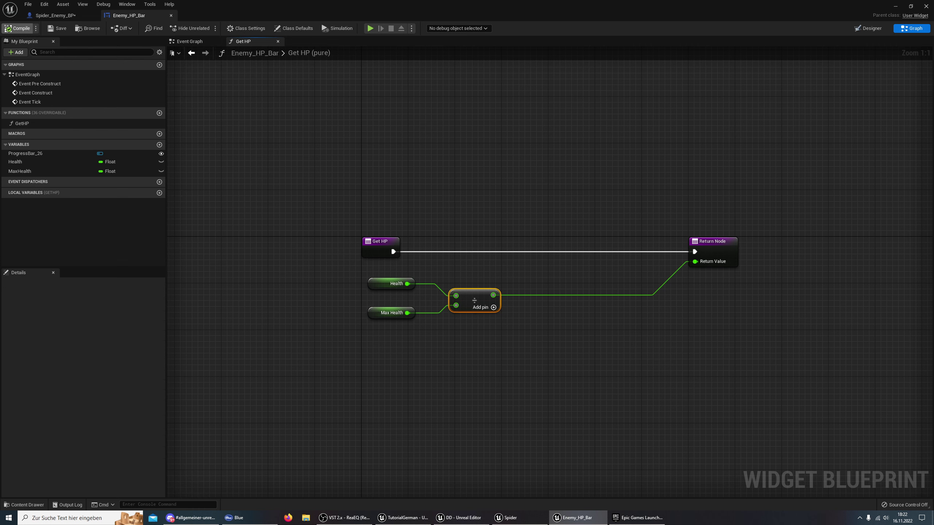
click(868, 29)
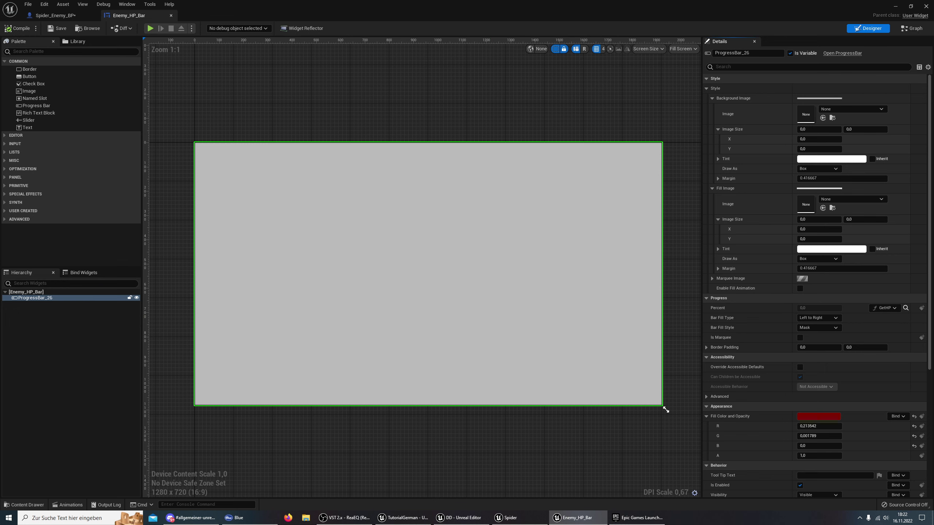
click(912, 28)
- Recheck the widget's Health and MaxHealth defaults and layout, then return to Spider_Enemy_BP's Event Graph
click(389, 283)
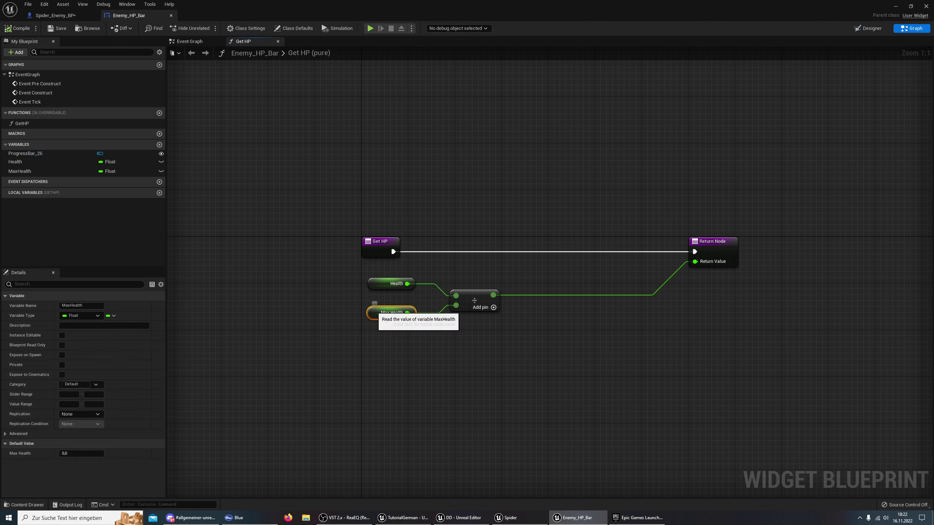
click(386, 313)
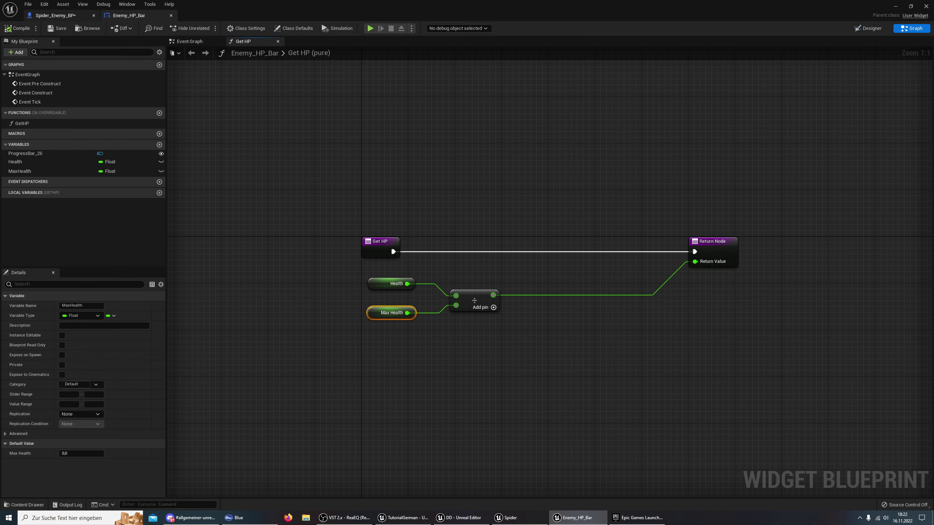
click(55, 14)
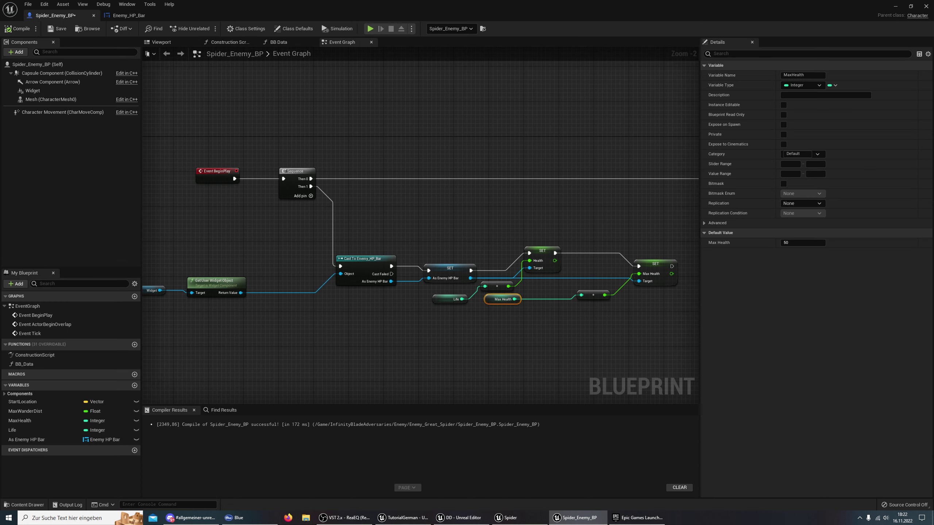
click(143, 16)
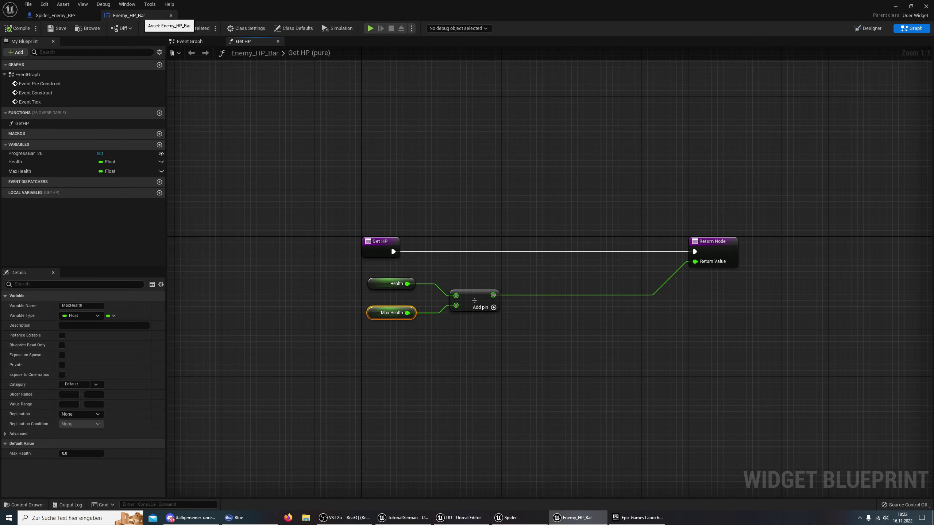
click(191, 53)
click(205, 52)
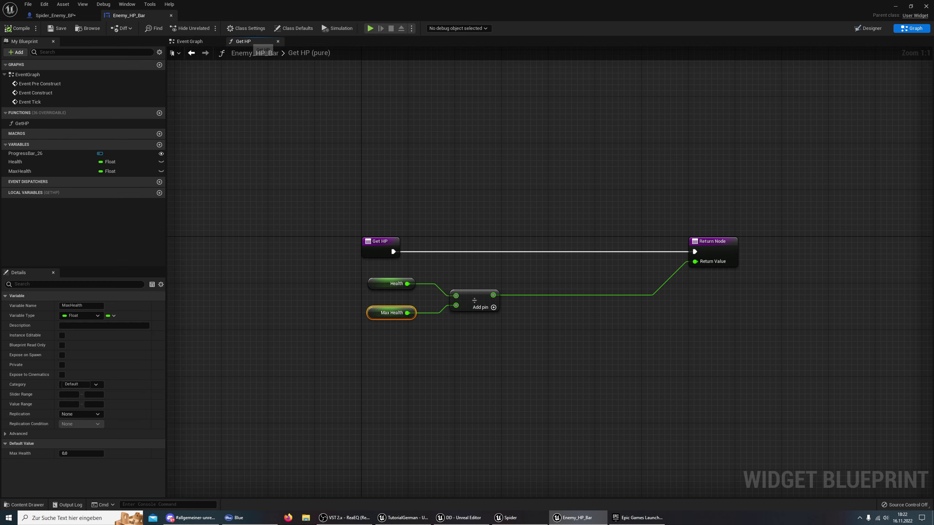
click(868, 29)
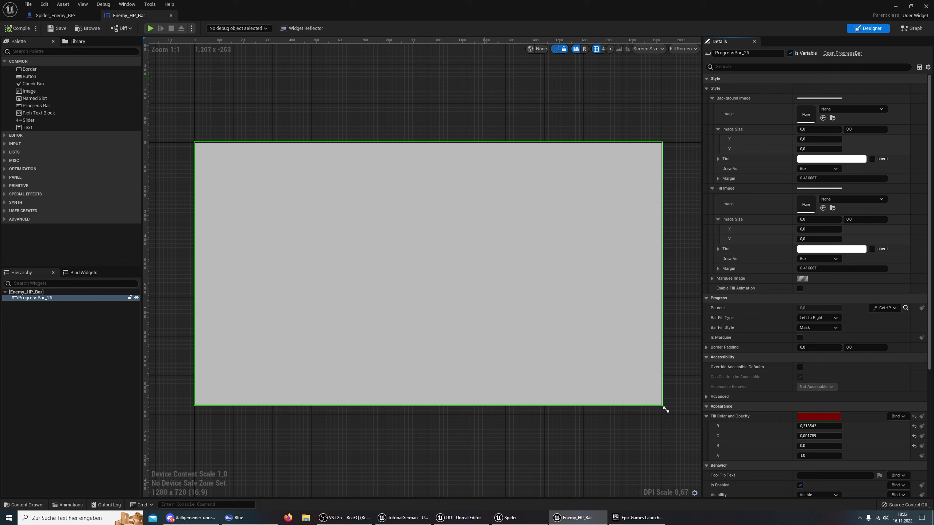
click(55, 15)
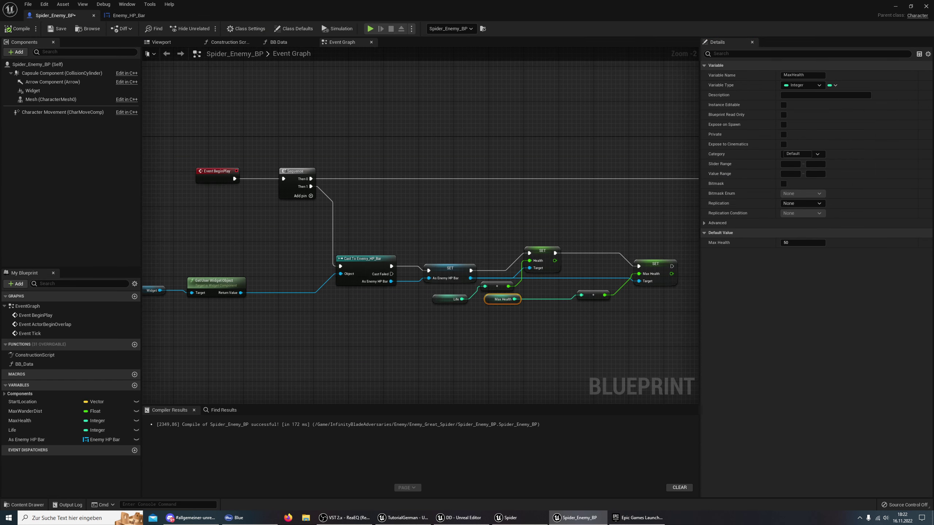
- Survey the Event Graph's BeginPlay cast chain and select the Widget component (Enemy_HP_Bar, 80 × 6)
right_drag(462, 138, 501, 191)
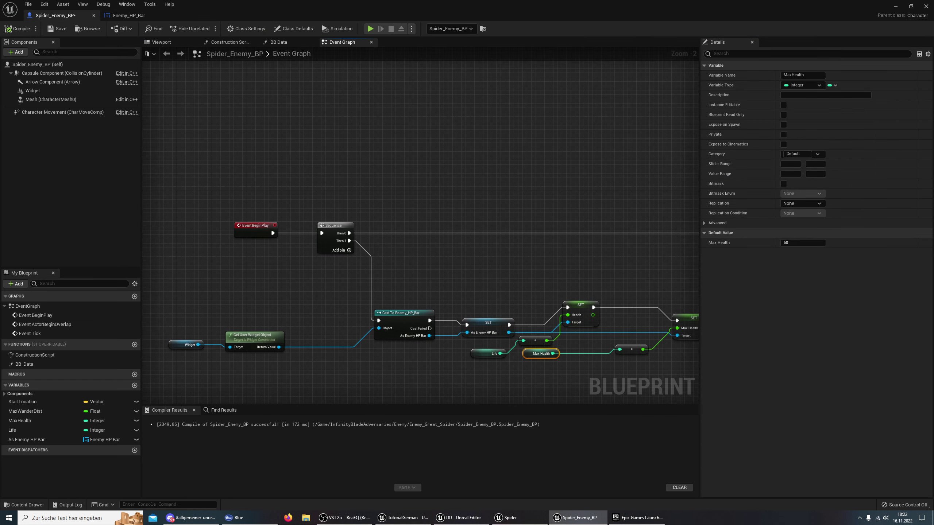
right_drag(419, 235, 397, 191)
scroll(419, 235, down, 1)
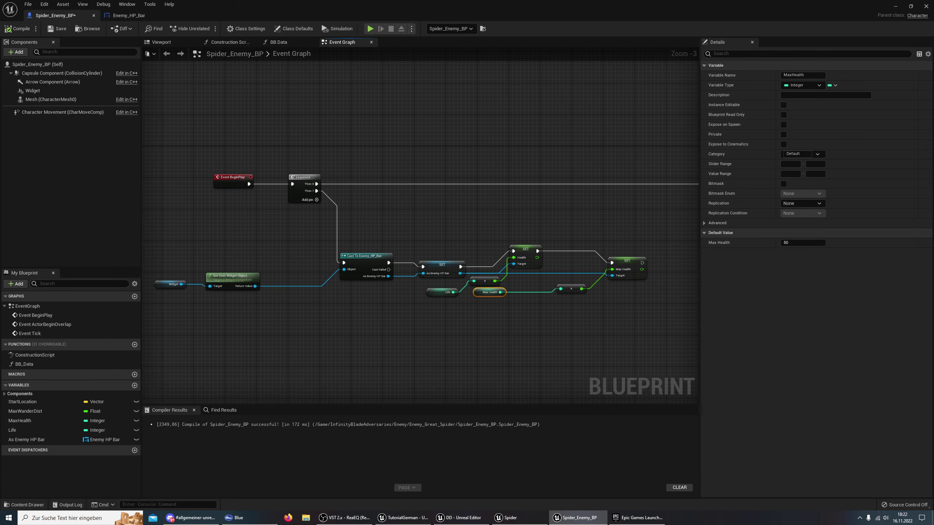
scroll(320, 173, up, 3)
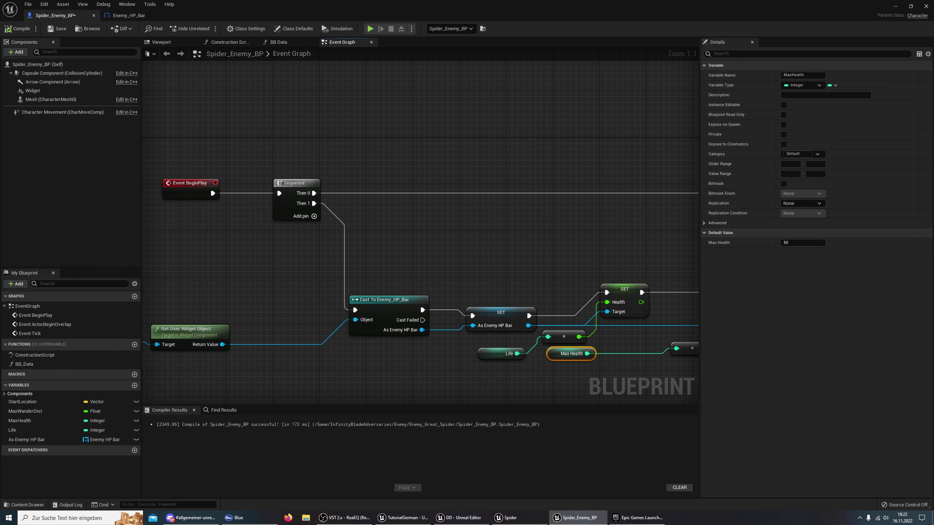
scroll(423, 171, down, 2)
mouse_move(423, 171)
right_down()
mouse_move(327, 233)
mouse_move(243, 261)
right_up()
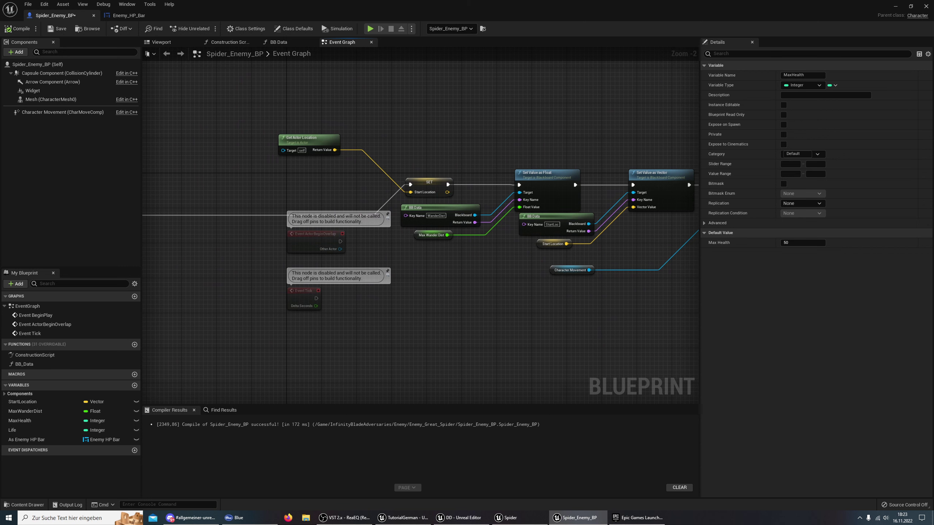
double_click(331, 275)
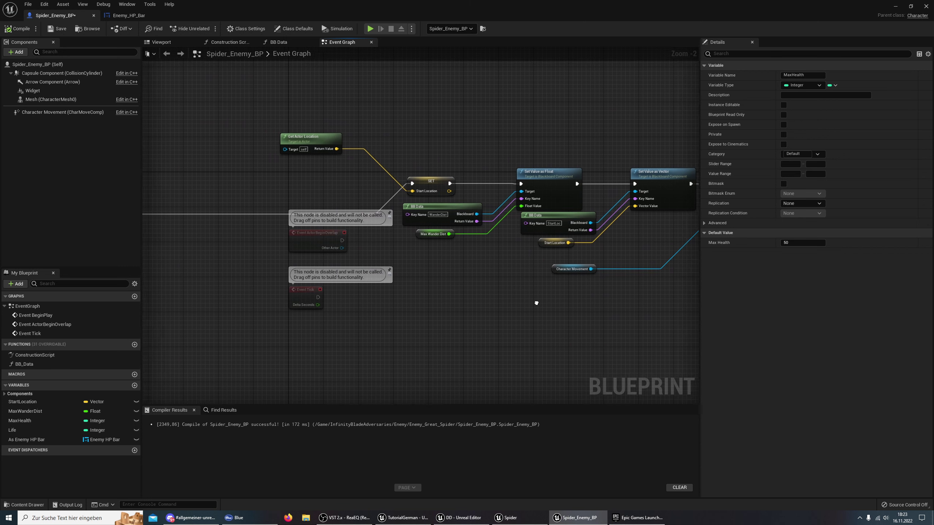
right_drag(258, 258, 559, 259)
right_drag(368, 228, 530, 246)
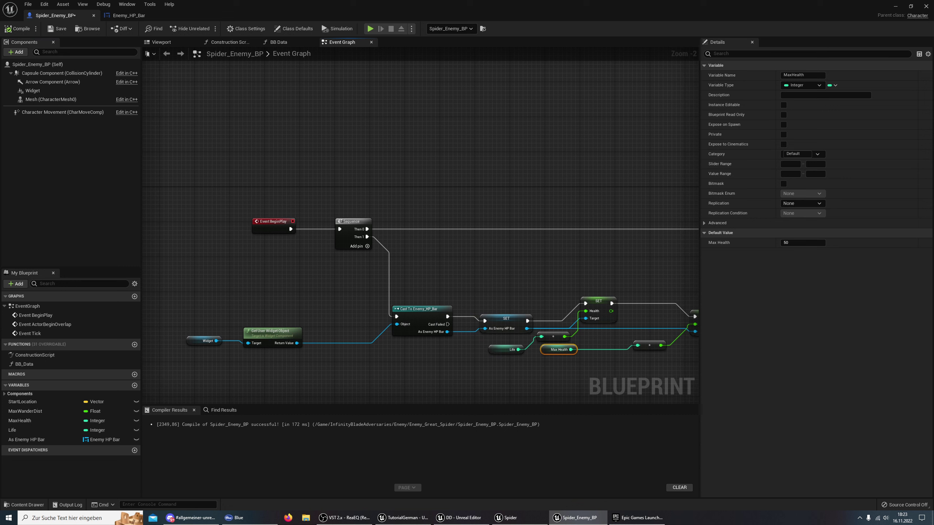
click(56, 90)
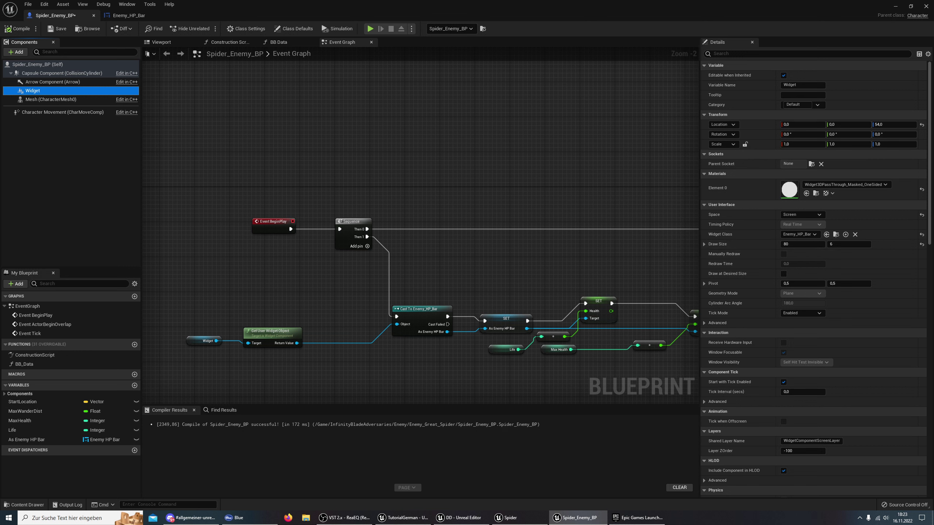
- Change the Widget component's Draw Size Y to 8 and review the As Enemy HP Bar SET nodes
click(849, 244)
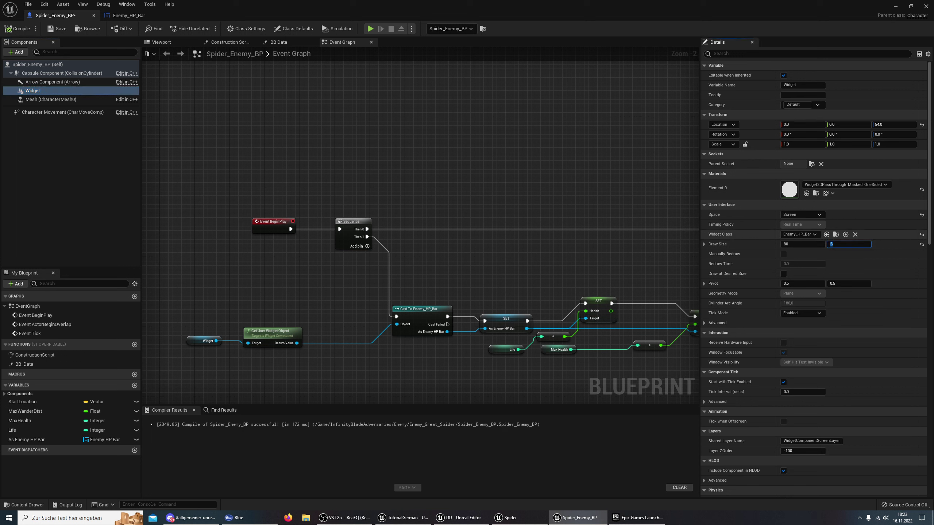
key(Return)
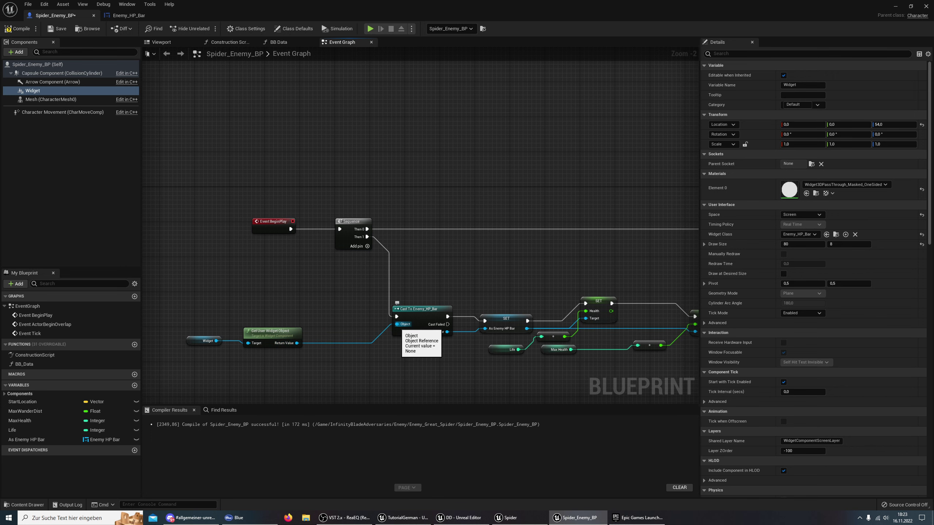
click(129, 15)
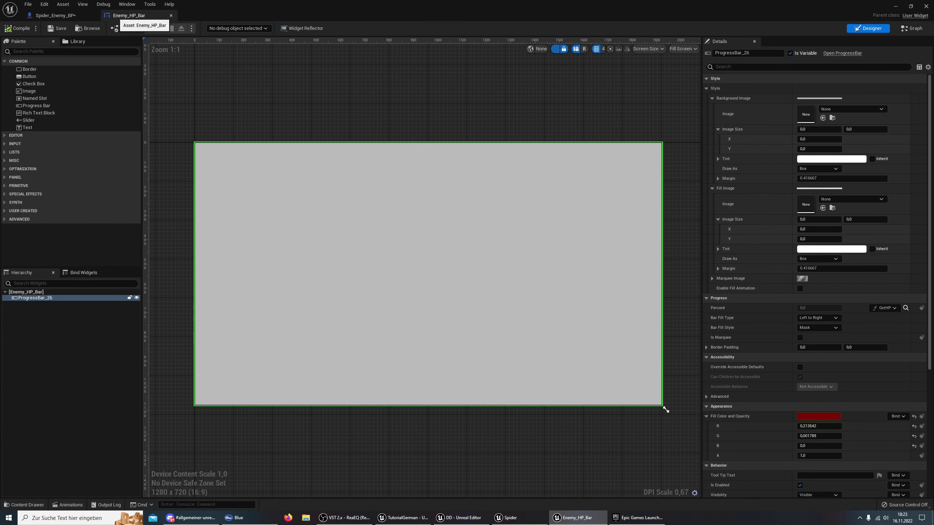
click(55, 15)
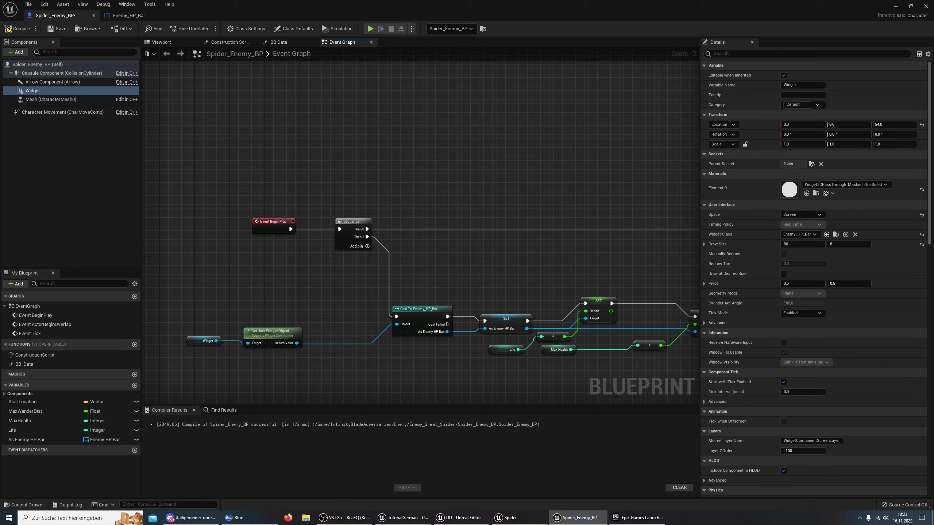
right_drag(477, 258, 325, 222)
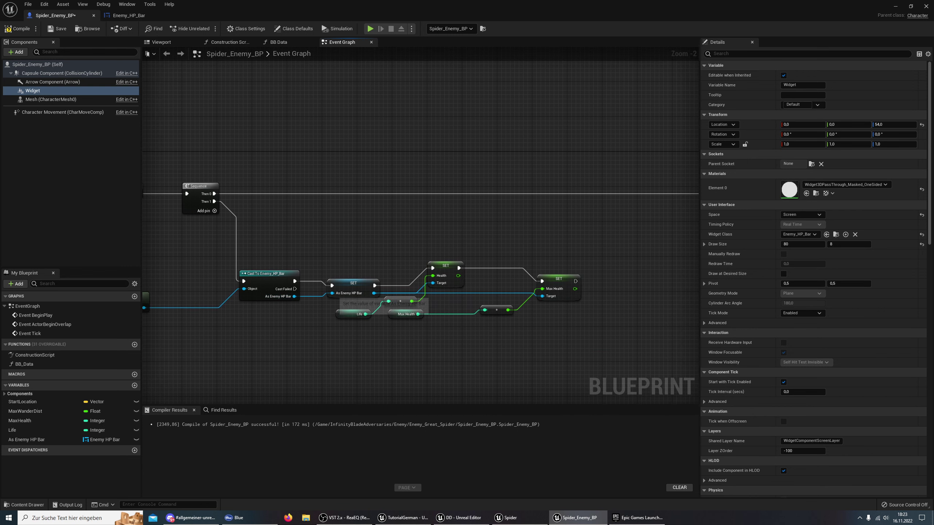
click(341, 287)
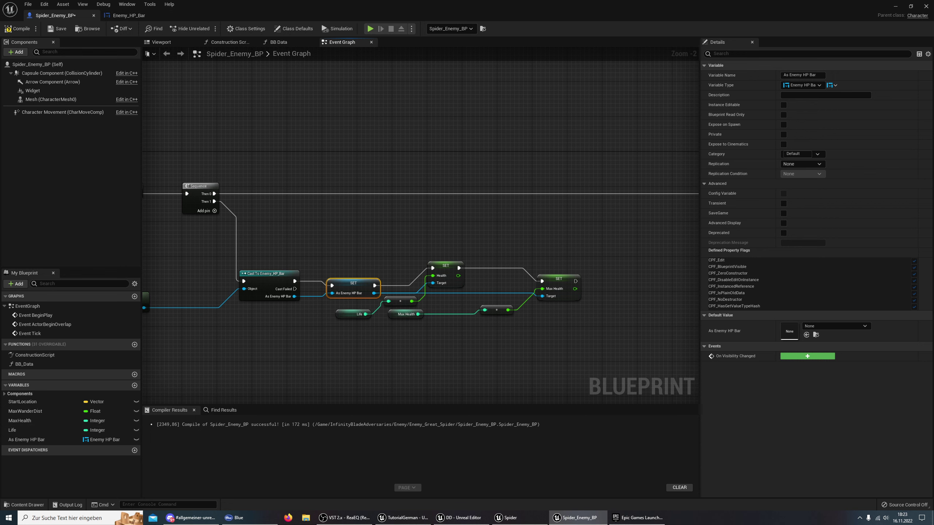
- Recheck the Widget component and HP bar design, then compile Spider_Enemy_BP successfully
click(33, 90)
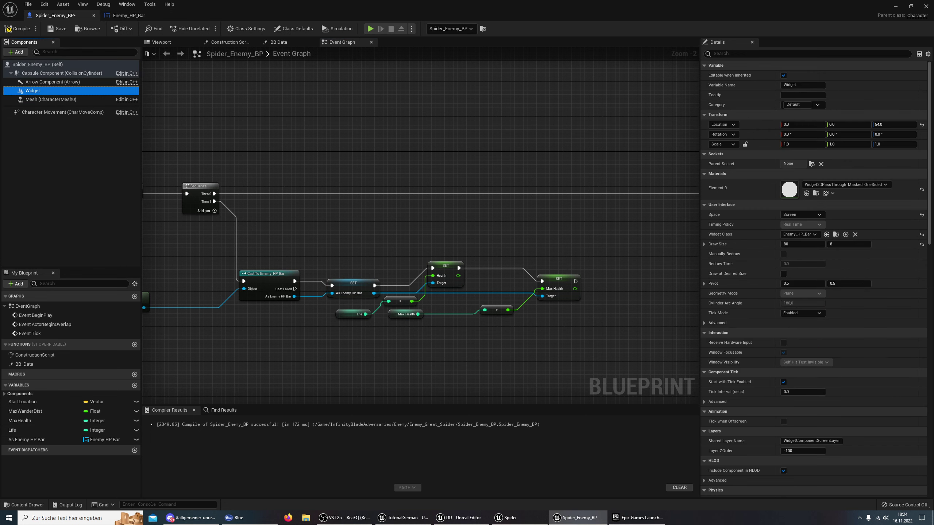
click(129, 15)
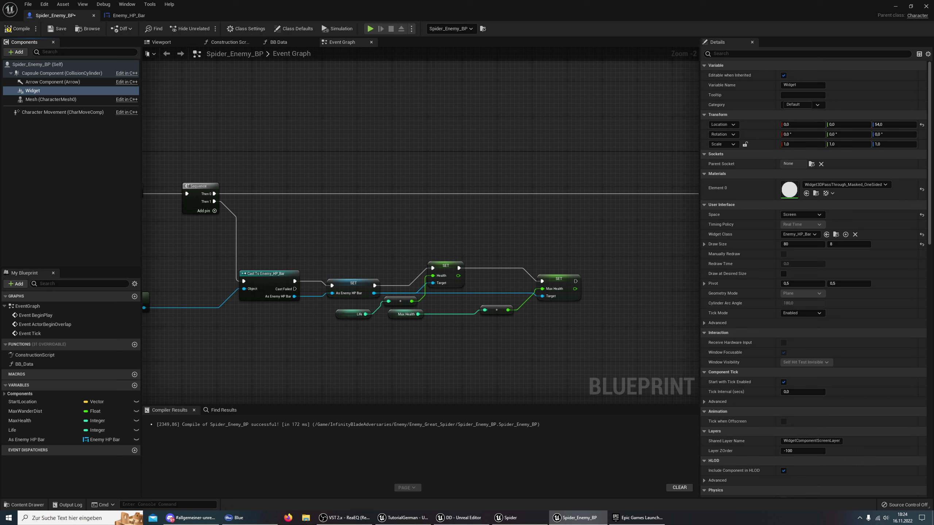
right_drag(287, 290, 558, 293)
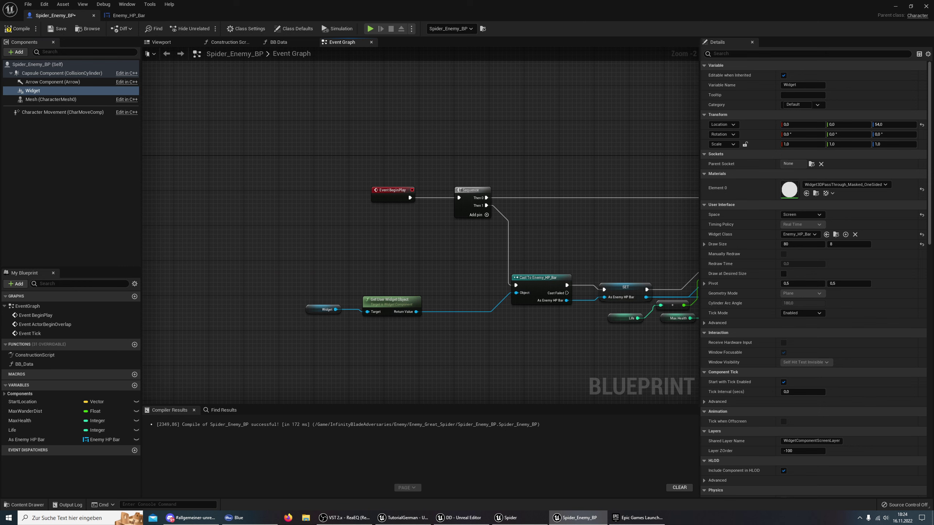
click(17, 28)
right_drag(438, 249, 277, 244)
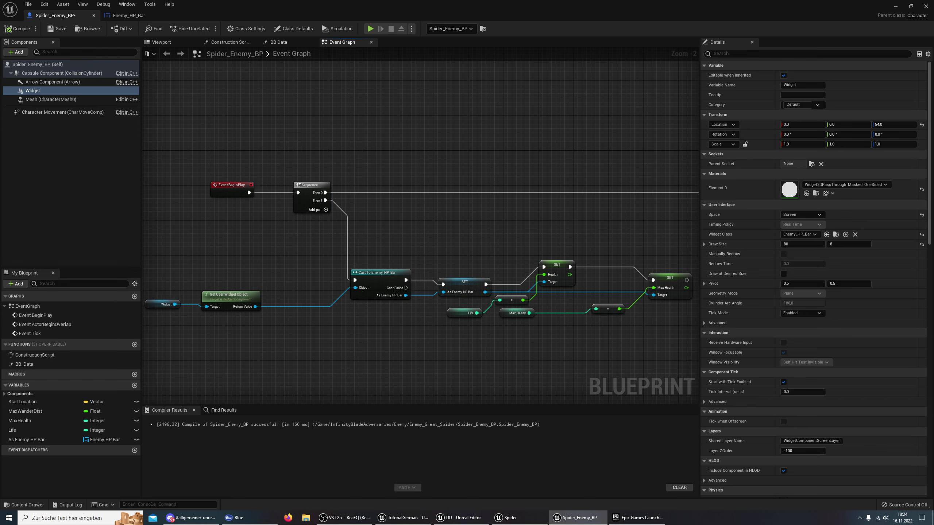
- Play-test the level to see the thin red health bar above the spider, then stop
key(alt+p)
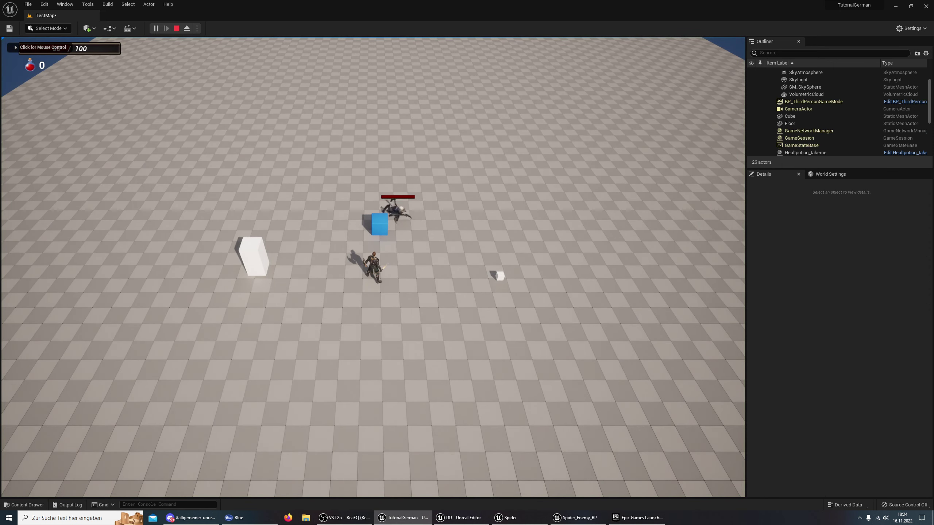
click(373, 266)
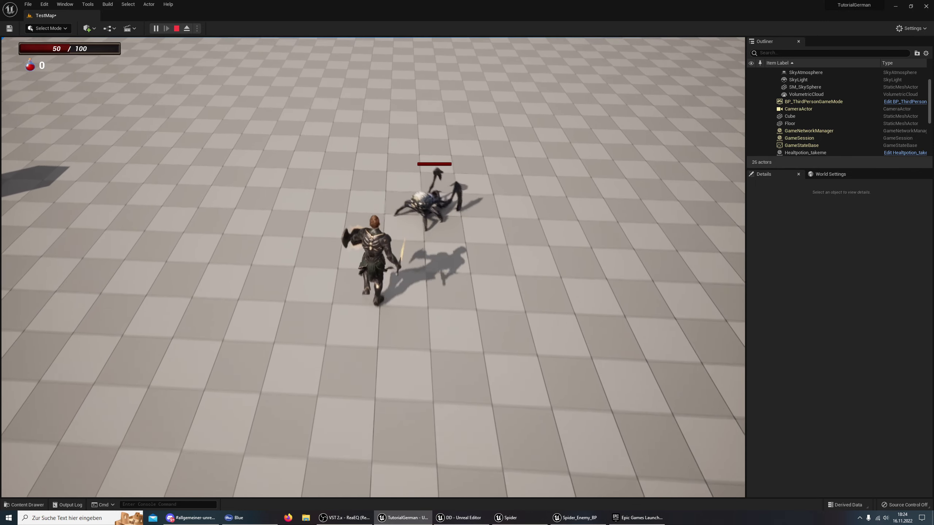
key(Escape)
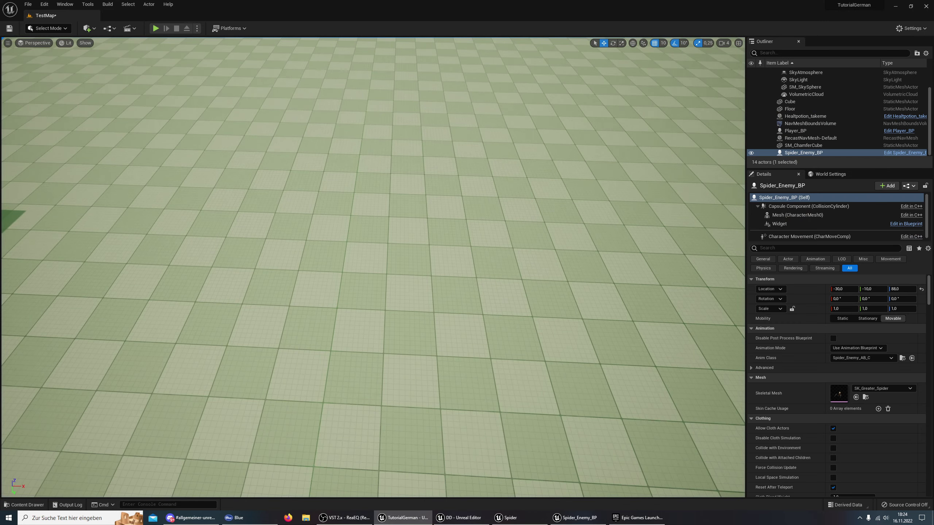
- Bring up the reference Spider blueprint and zoom its Event Graph to the Healthbar BeginPlay group
click(509, 517)
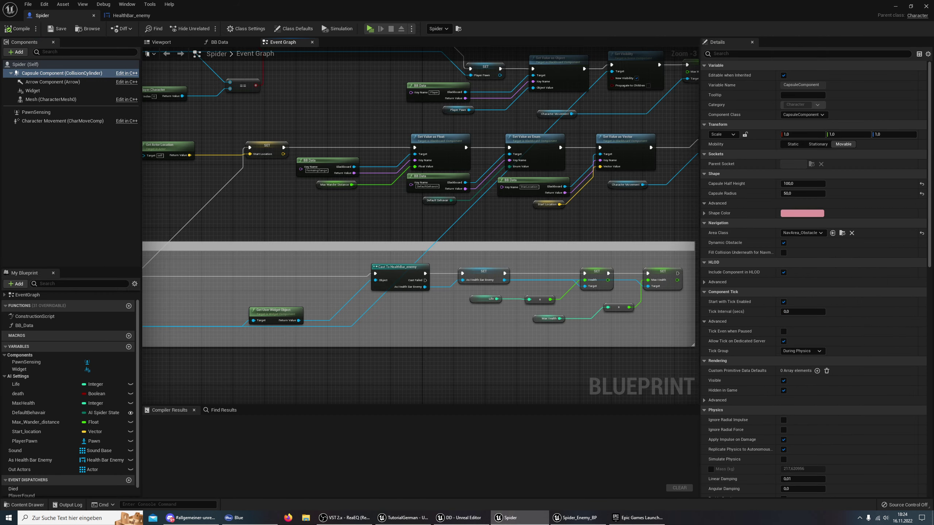
scroll(514, 323, down, 2)
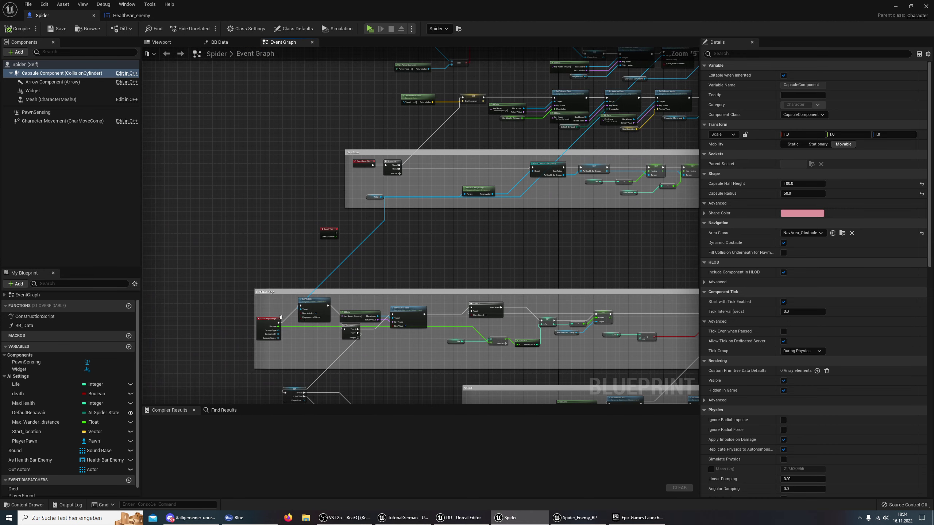
scroll(440, 242, up, 1)
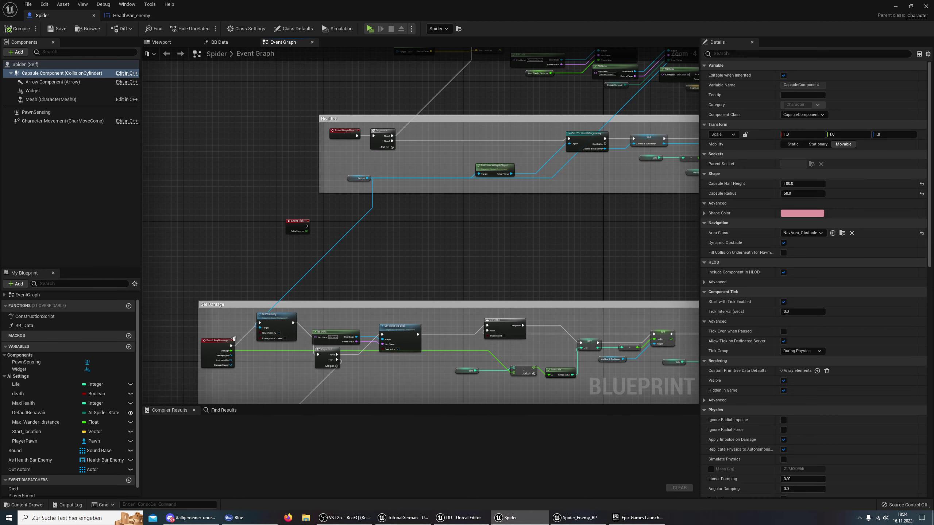
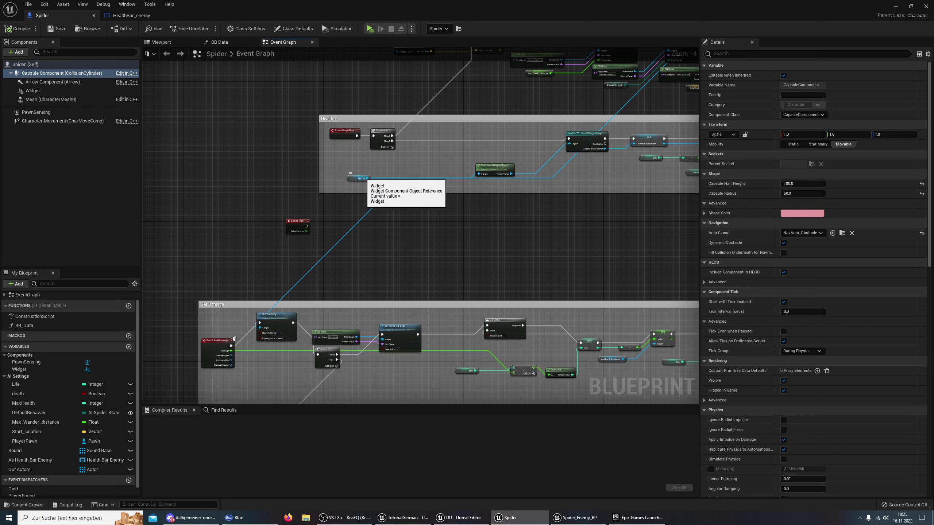
- Review the Spider Event Graph's AI, blackboard-setting and event nodes
right_drag(415, 228, 193, 361)
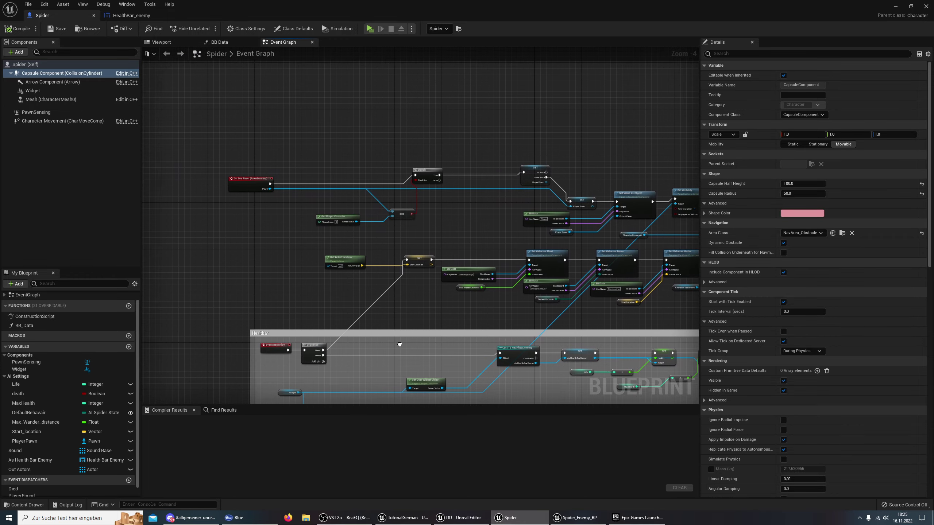
scroll(396, 340, up, 3)
right_drag(544, 195, 374, 201)
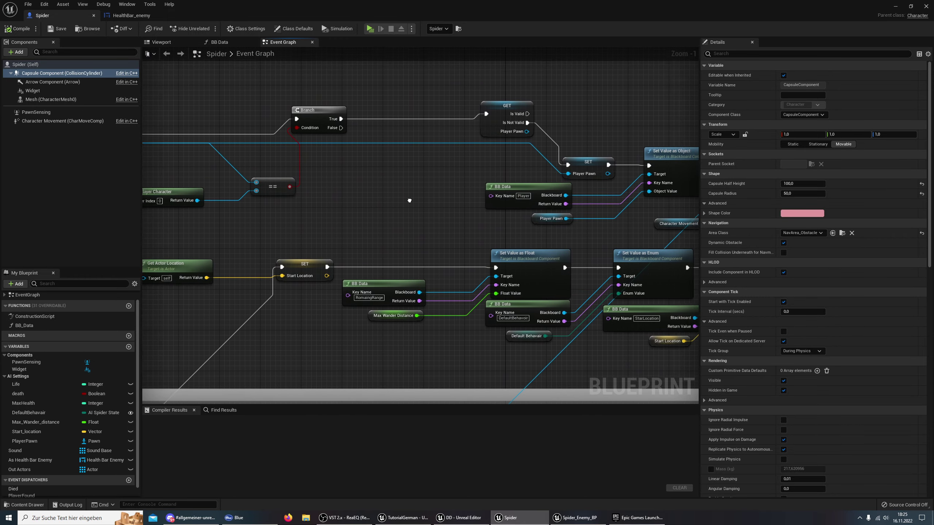
scroll(235, 213, down, 1)
scroll(235, 213, down, 2)
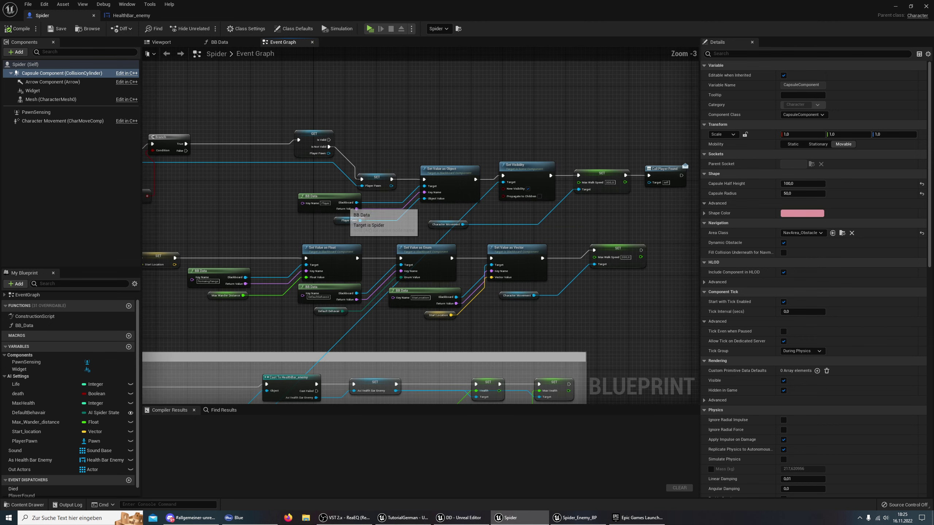
scroll(235, 214, down, 1)
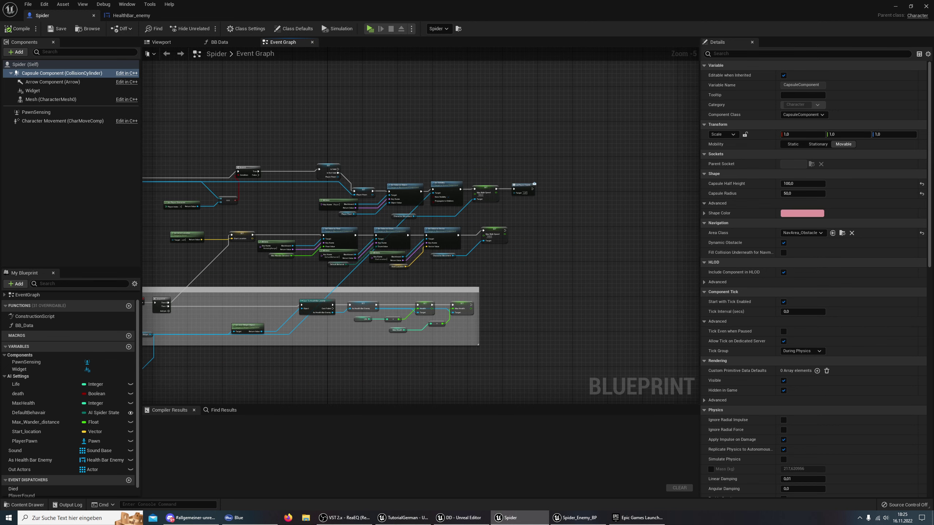
right_drag(351, 152, 485, 168)
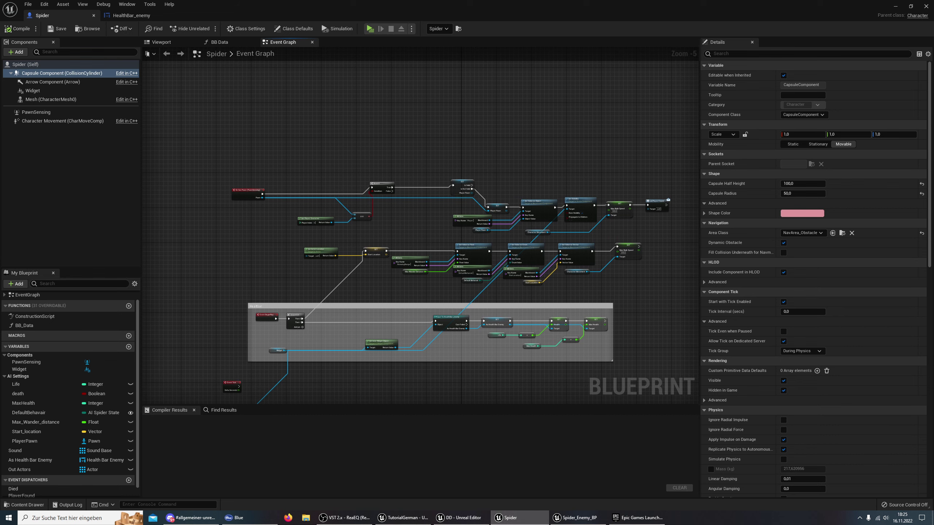
- Check the BB Data function and the spider mesh viewport, then revisit the enlarged AI nodes
click(220, 42)
click(161, 42)
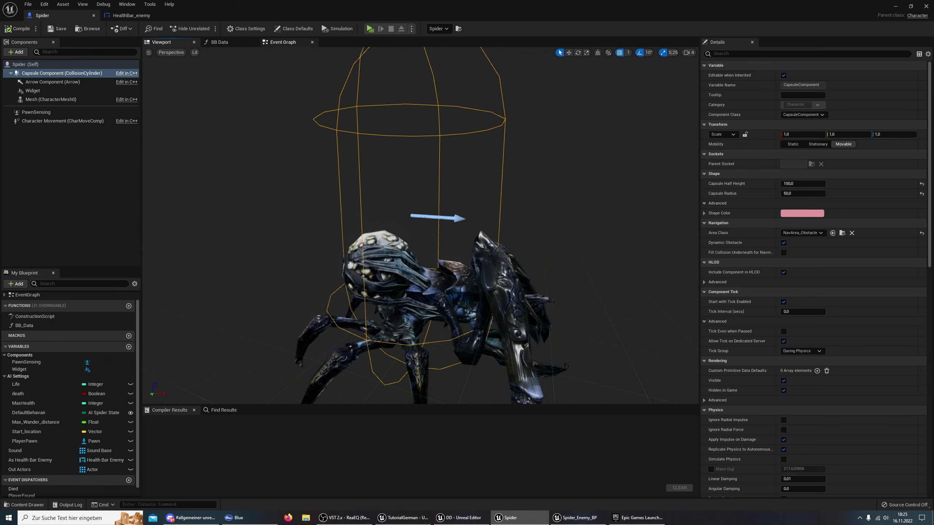
click(283, 42)
scroll(506, 246, up, 3)
scroll(506, 245, up, 2)
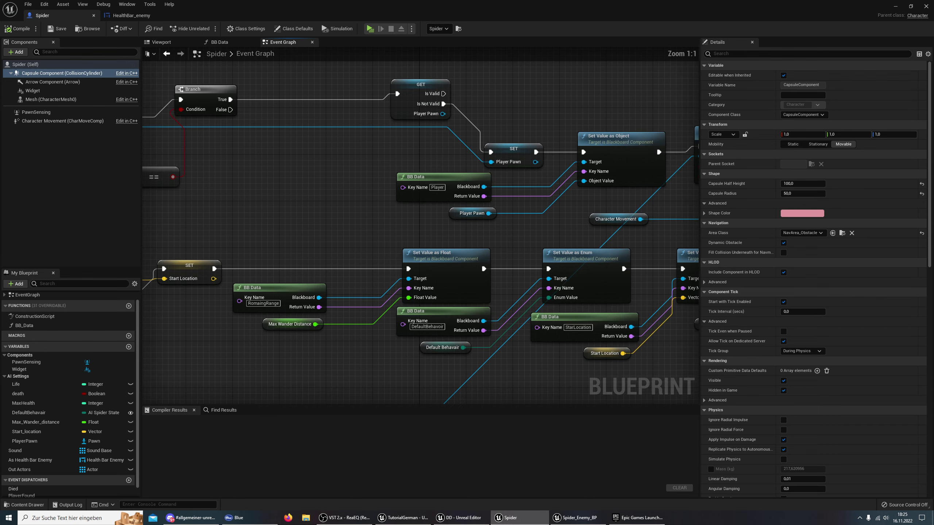
right_drag(290, 214, 656, 226)
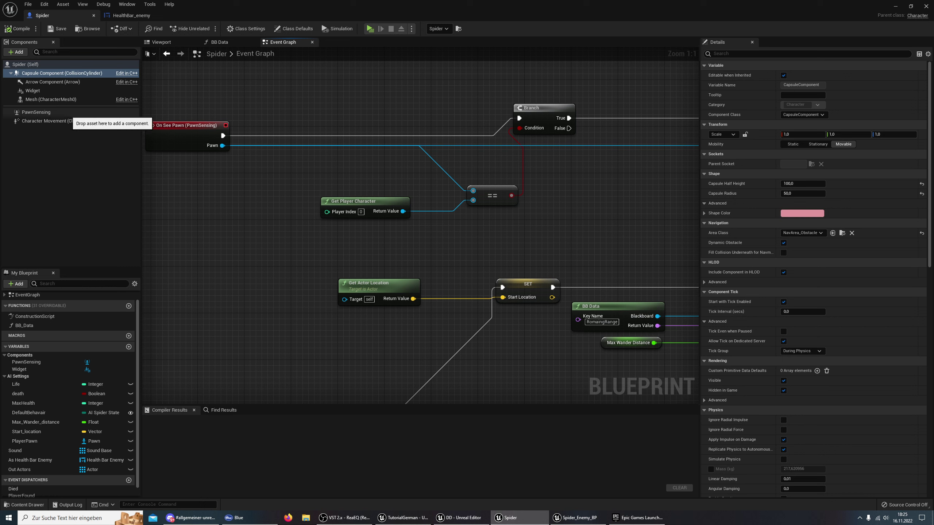
- Inspect the PawnSensing component and its sensing ranges on the spider
click(161, 42)
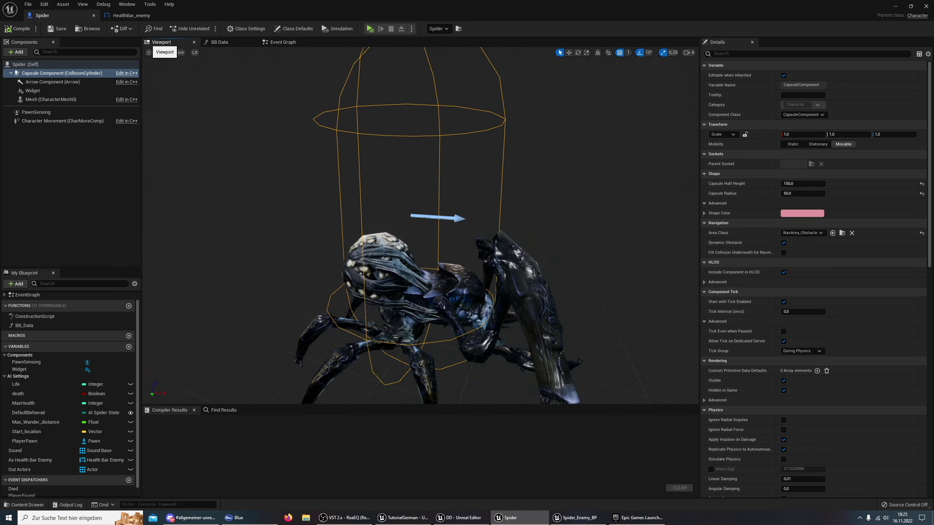
double_click(36, 112)
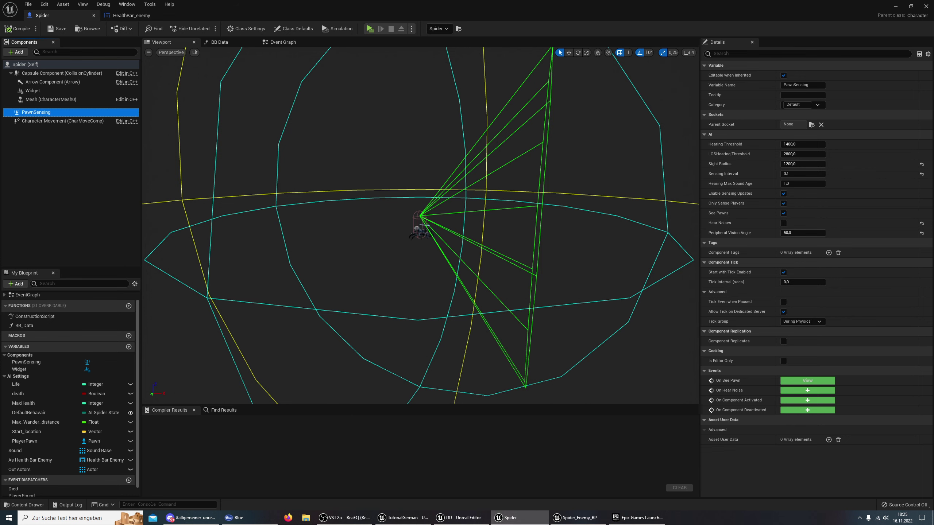
click(280, 42)
- Select the Call Player Found node at the end of the On See Pawn chain
mouse_move(432, 171)
right_down()
mouse_move(340, 184)
mouse_move(161, 185)
right_up()
scroll(340, 183, down, 3)
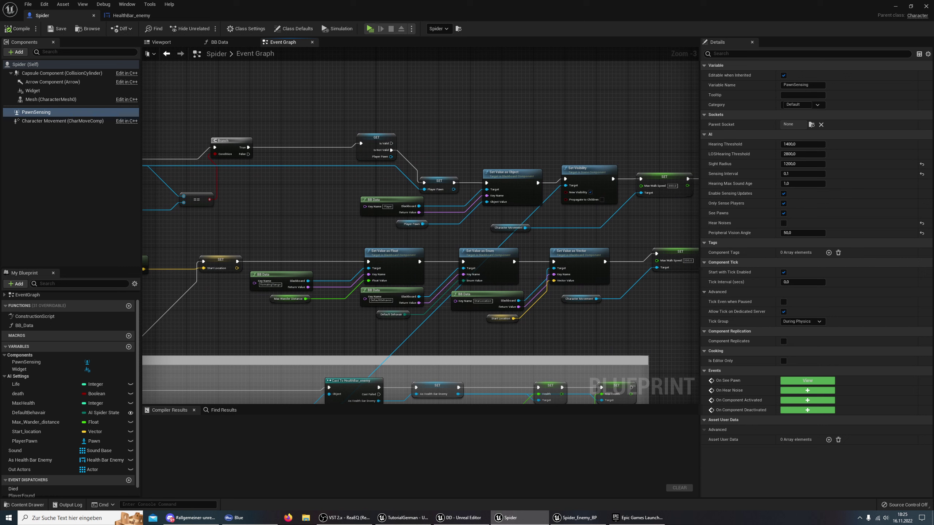
right_drag(580, 157, 387, 152)
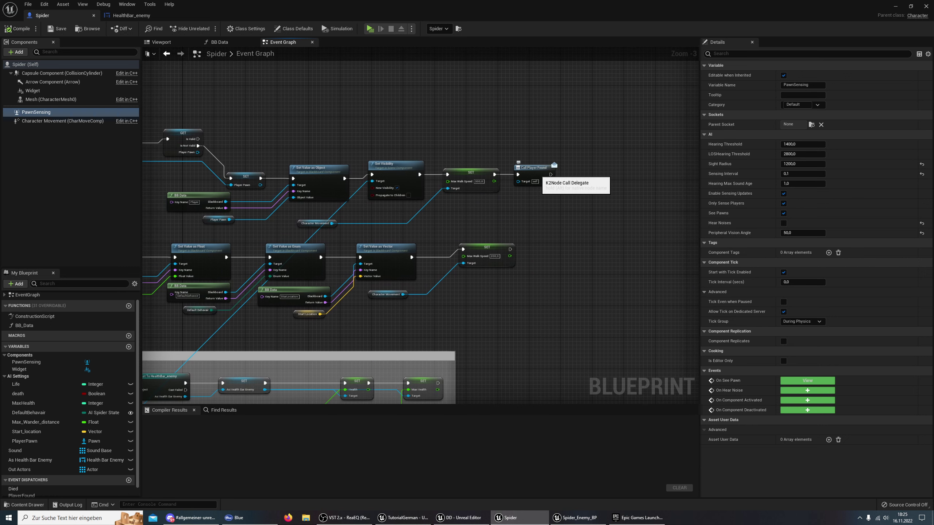
click(540, 177)
right_drag(490, 146, 586, 145)
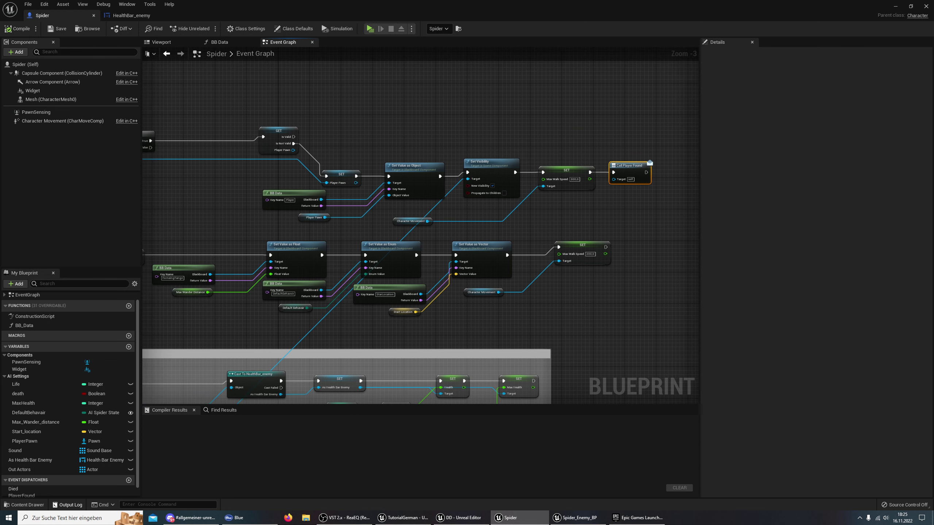
click(25, 505)
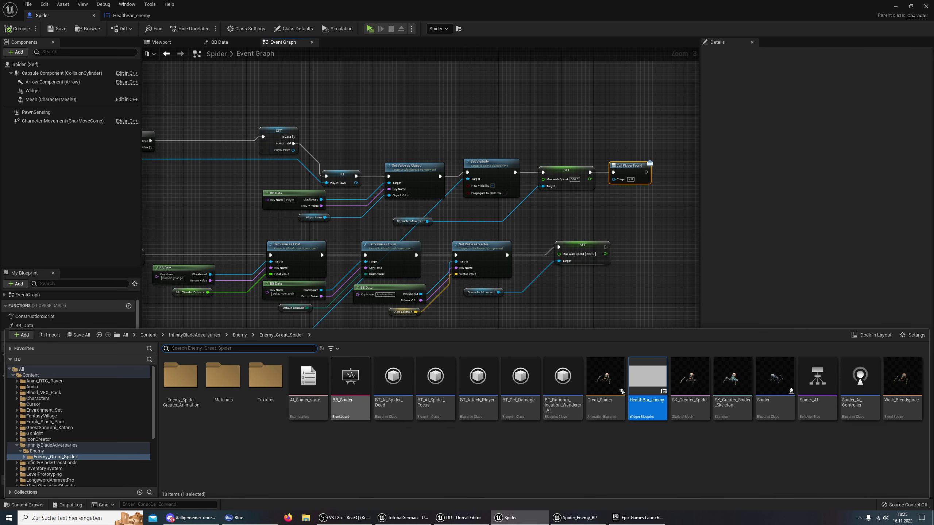
- Preview the BB_Spider blackboard, then open the Spider_AI behavior tree from the spider's folder
double_click(350, 379)
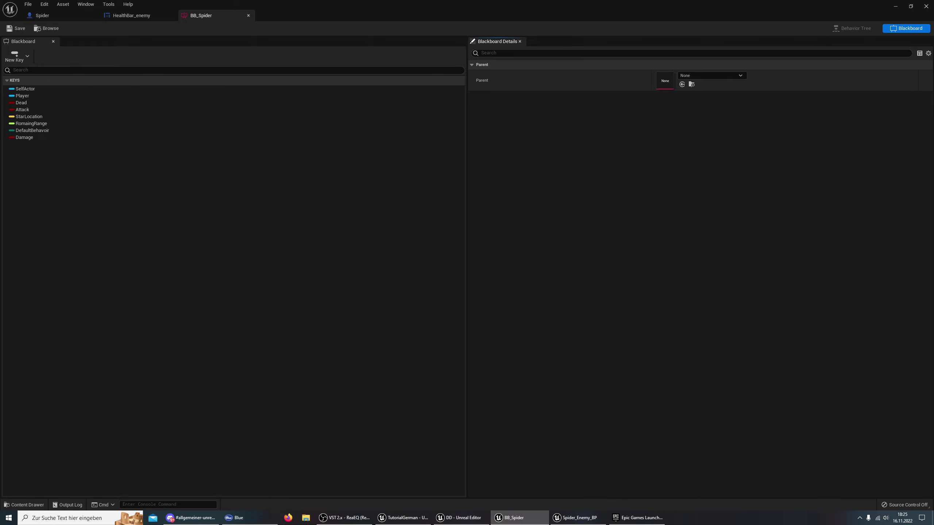
click(248, 15)
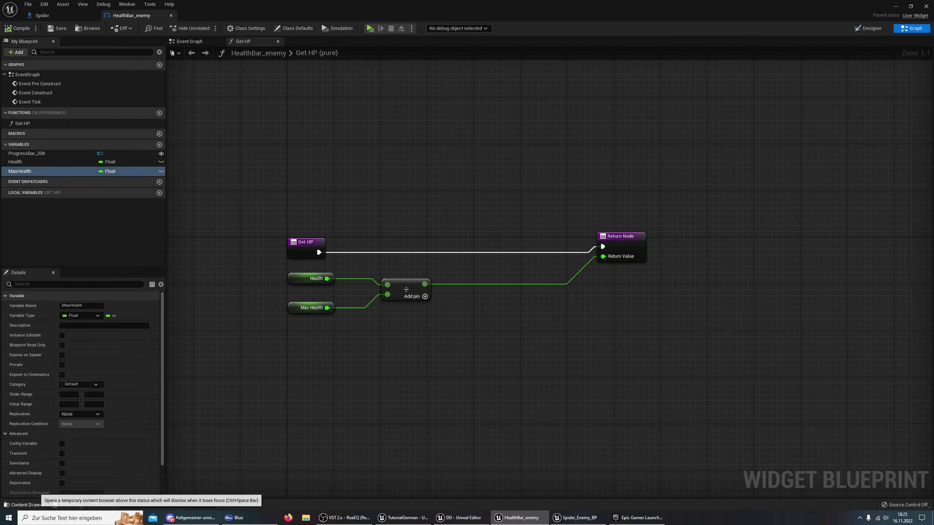
click(24, 505)
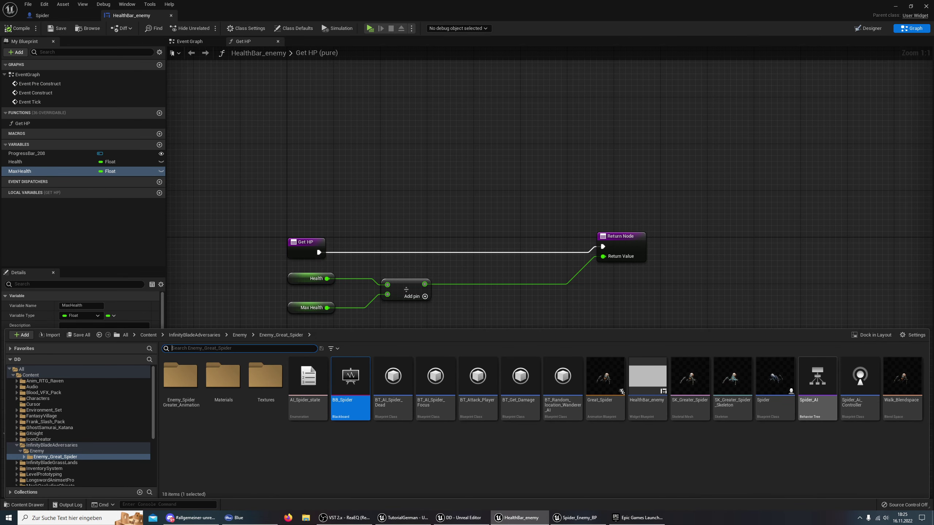
click(818, 377)
double_click(818, 377)
mouse_move(272, 177)
right_down()
mouse_move(395, 332)
mouse_move(394, 371)
right_up()
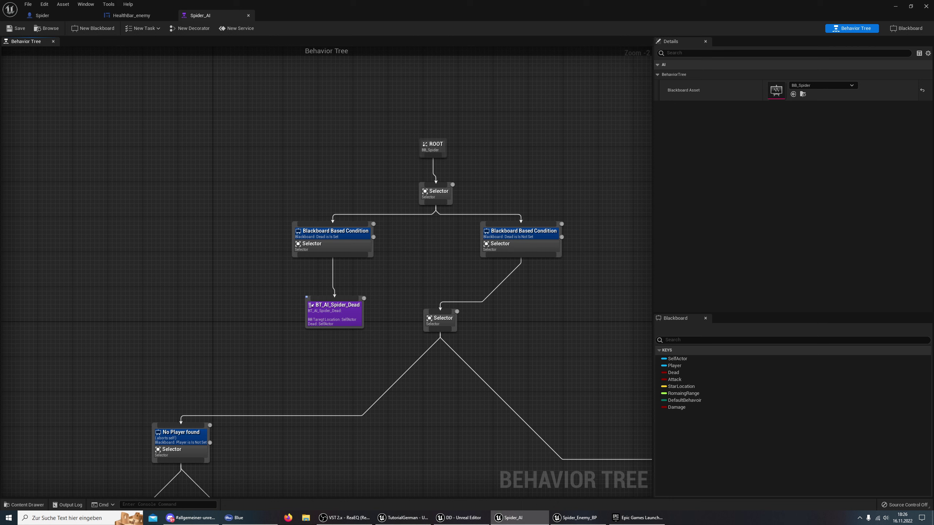
click(334, 311)
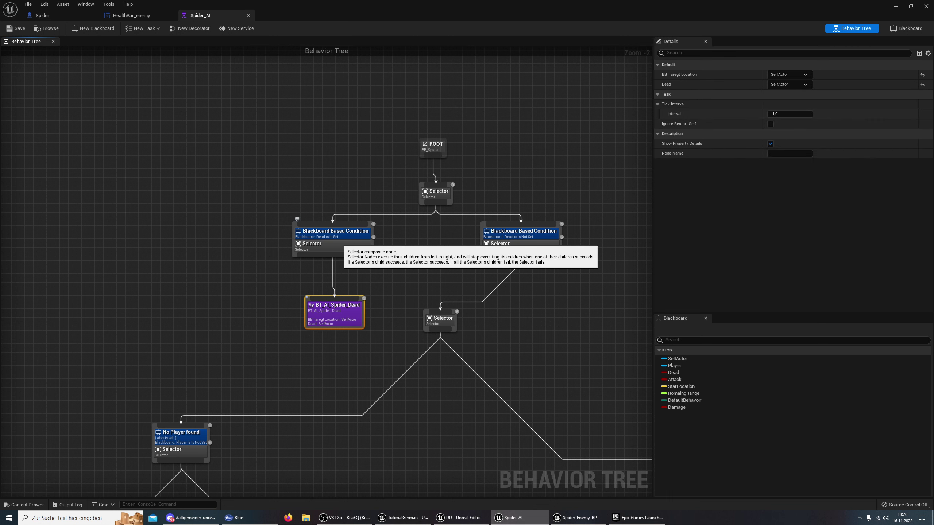
mouse_move(352, 370)
right_down()
mouse_move(381, 281)
mouse_move(376, 163)
right_up()
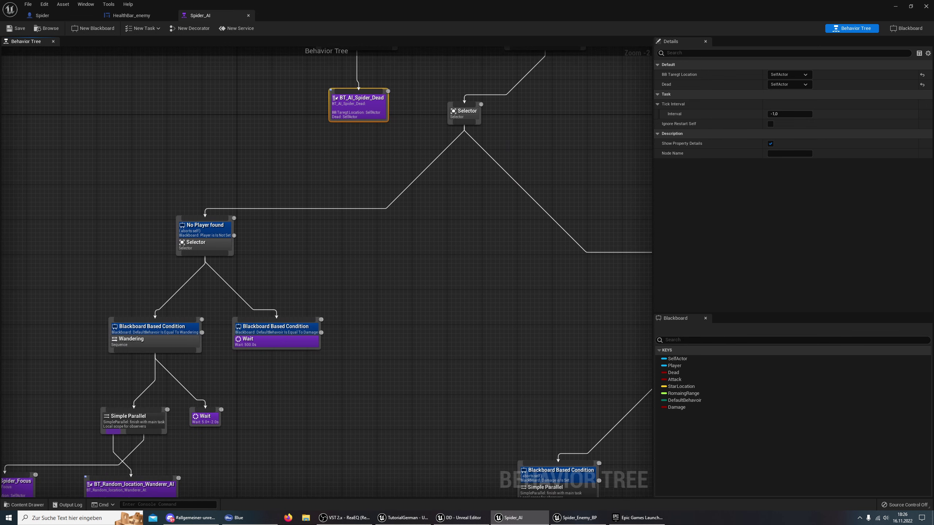
mouse_move(341, 244)
right_down()
mouse_move(389, 375)
mouse_move(389, 349)
right_up()
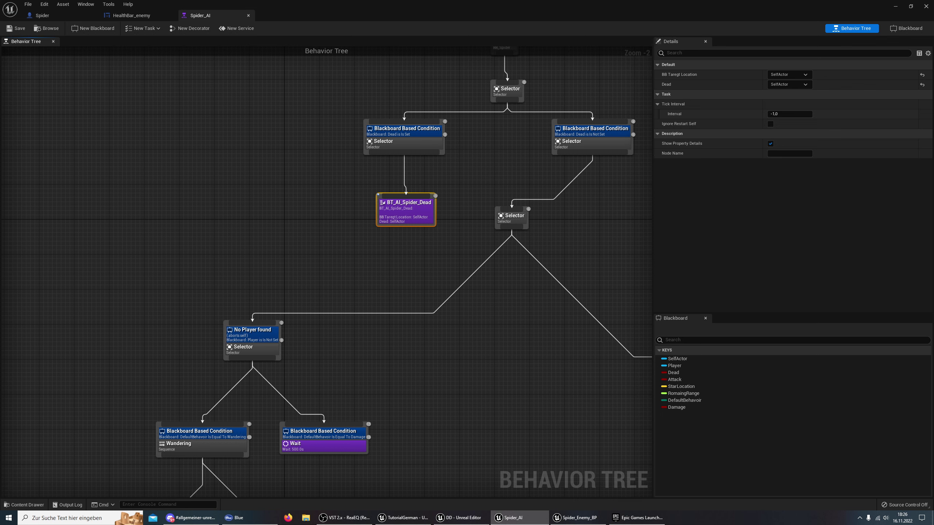
right_drag(415, 208, 369, 244)
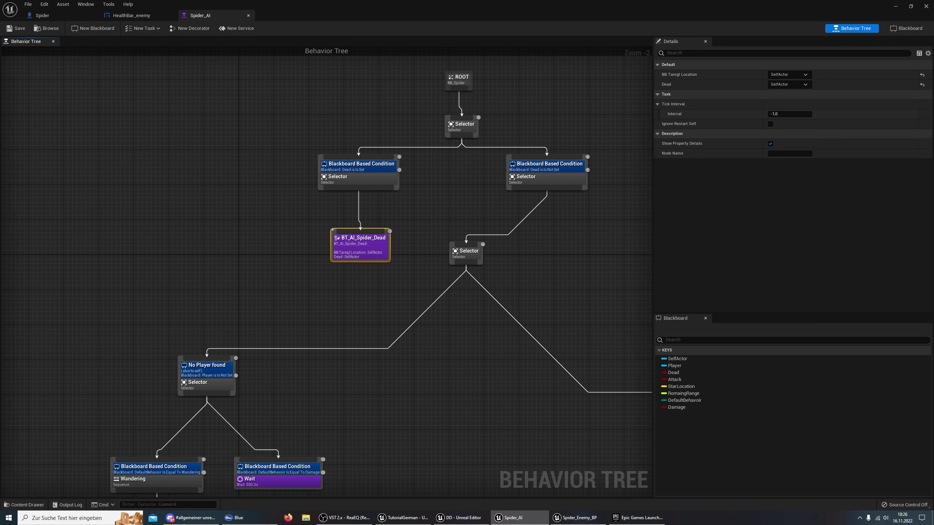
double_click(370, 244)
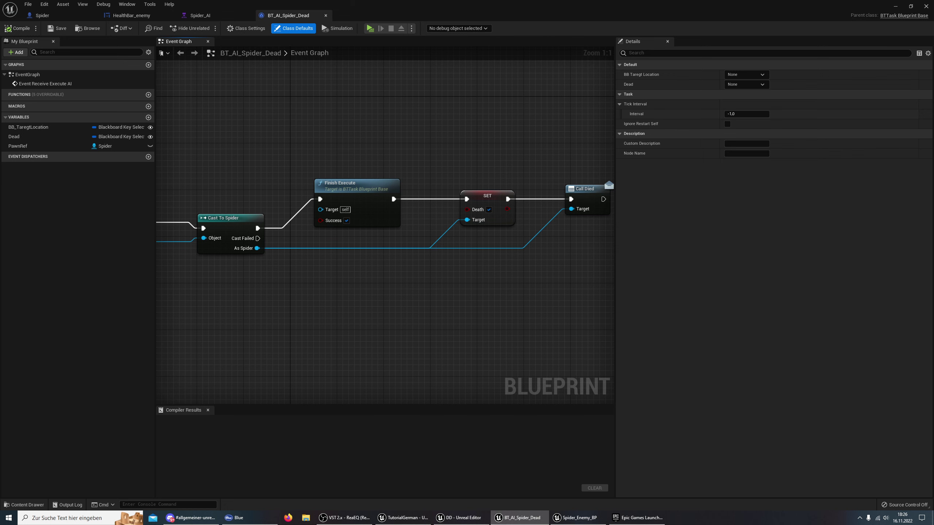
right_drag(607, 176, 589, 181)
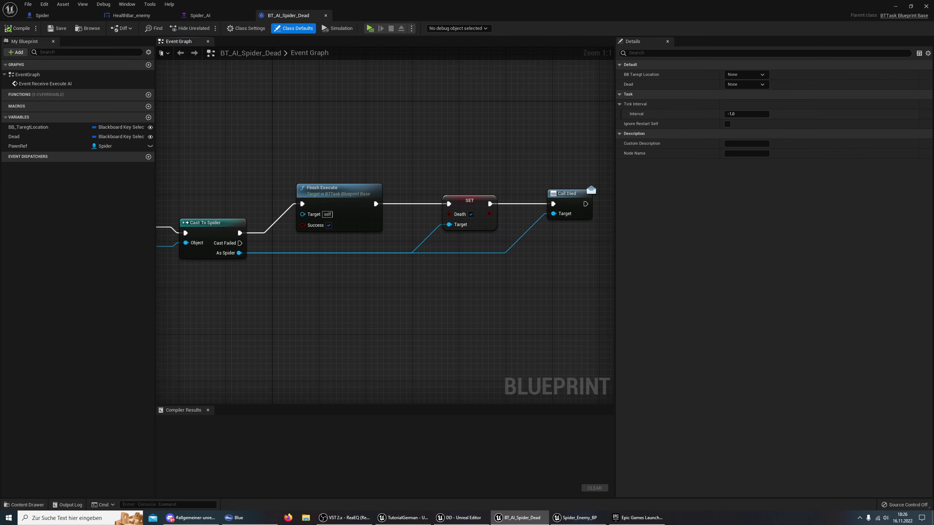
click(326, 14)
click(358, 177)
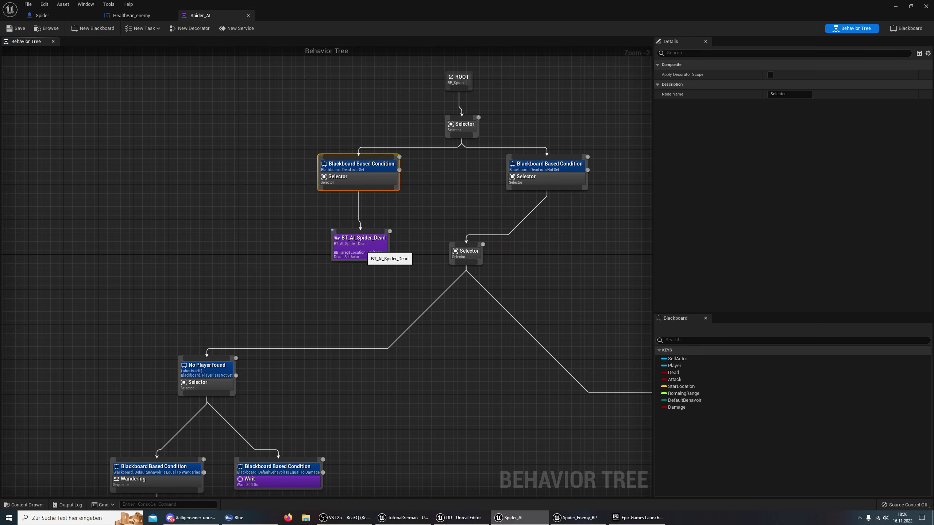
click(361, 247)
click(358, 167)
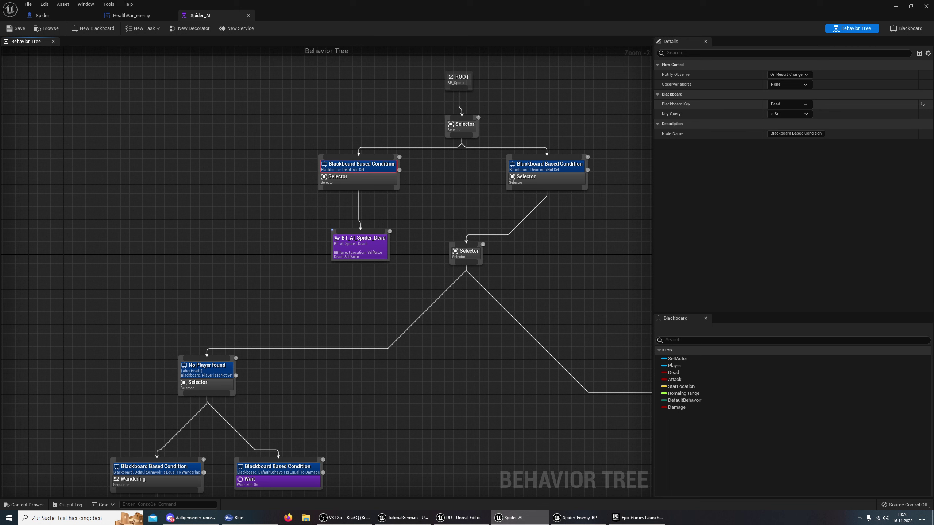
click(547, 166)
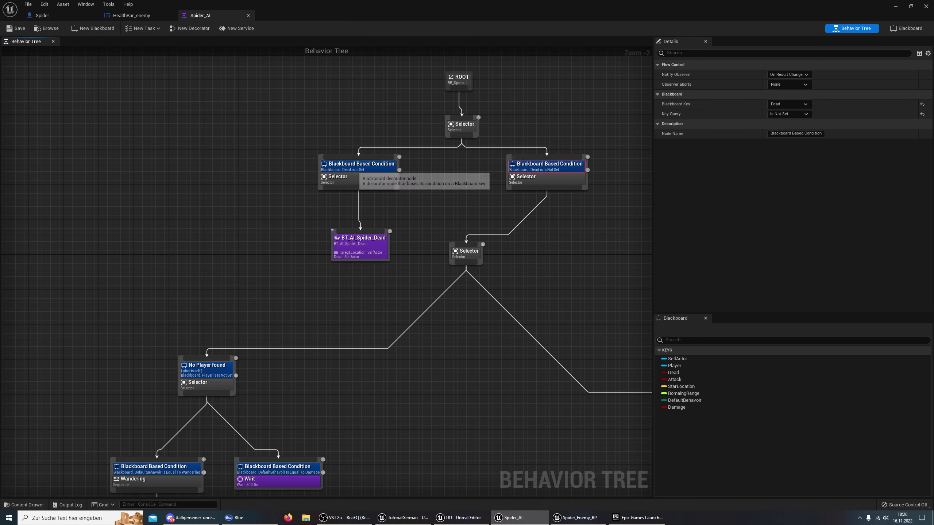
scroll(331, 275, down, 1)
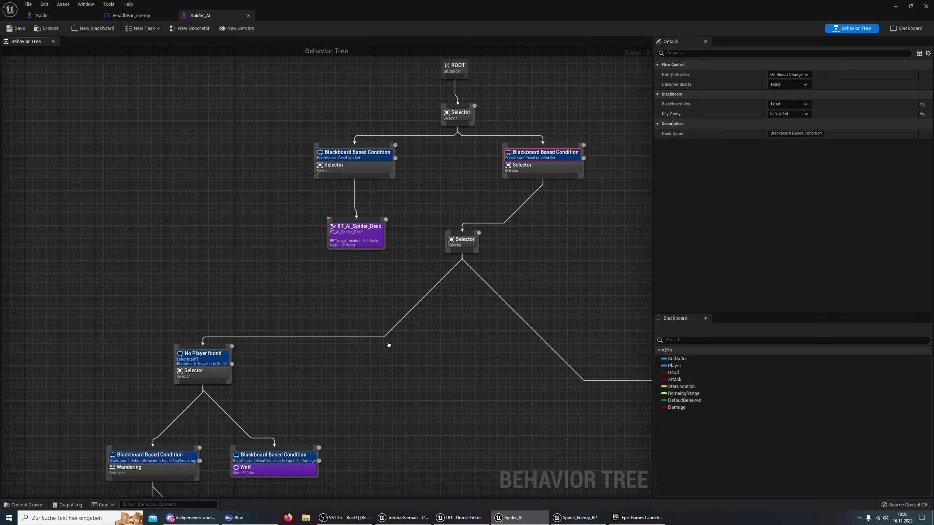
right_drag(317, 267, 156, 229)
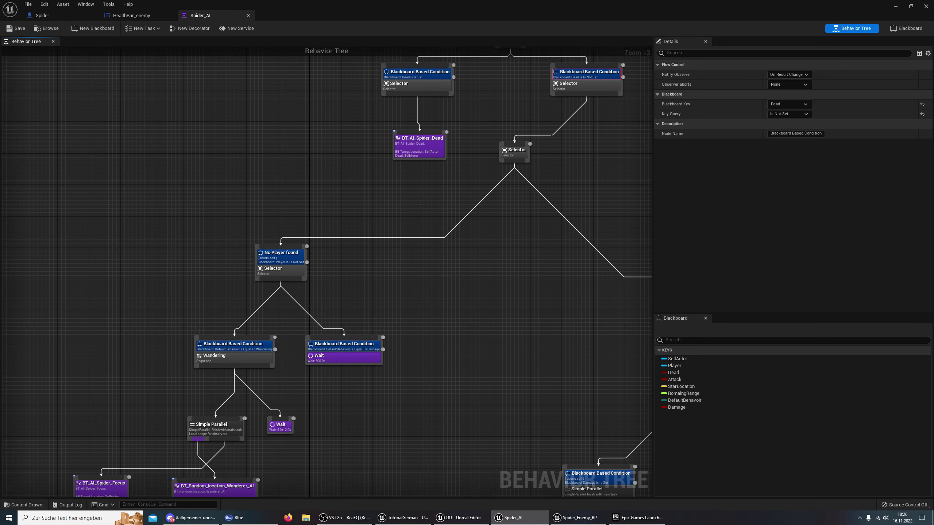
right_drag(233, 269, 462, 247)
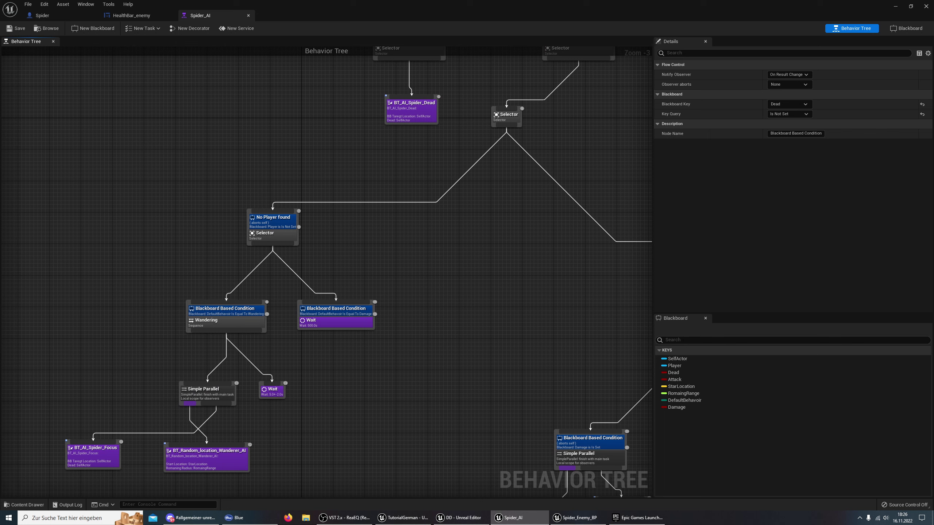
click(272, 219)
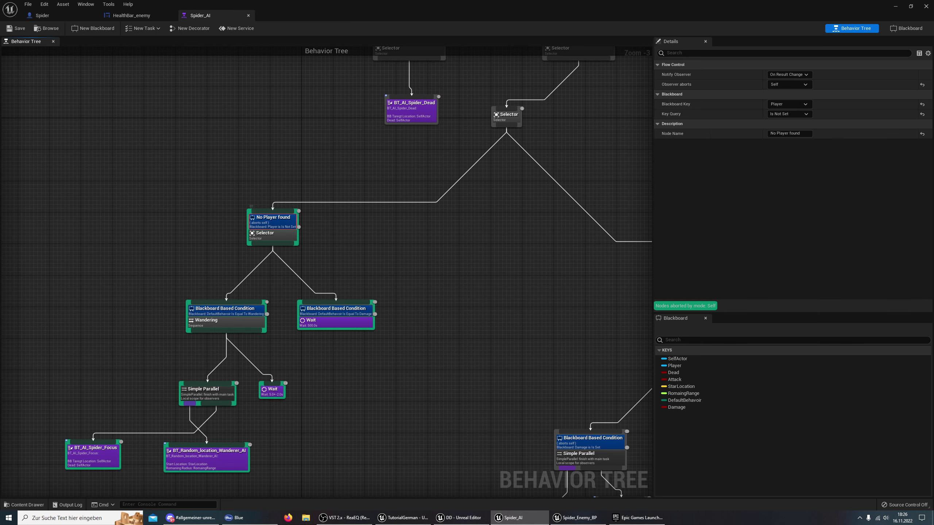
right_drag(456, 239, 313, 243)
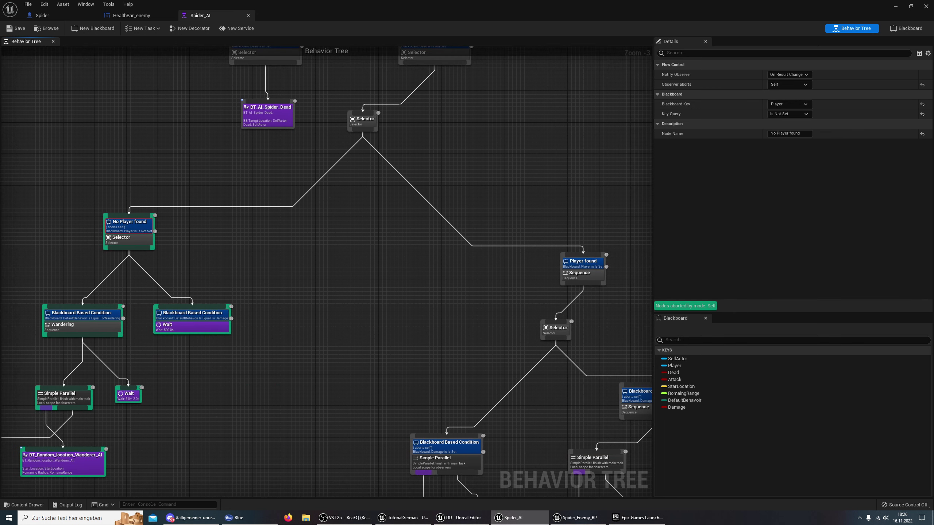
click(582, 261)
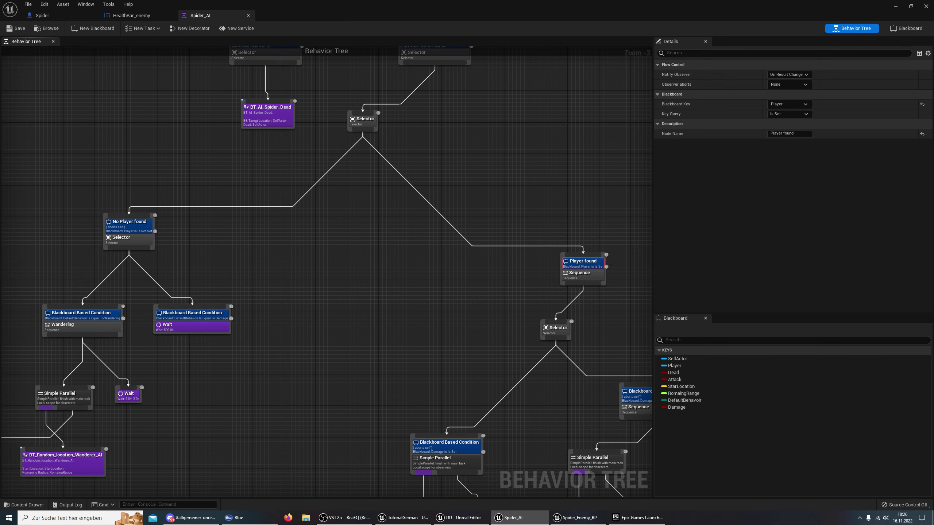
click(905, 29)
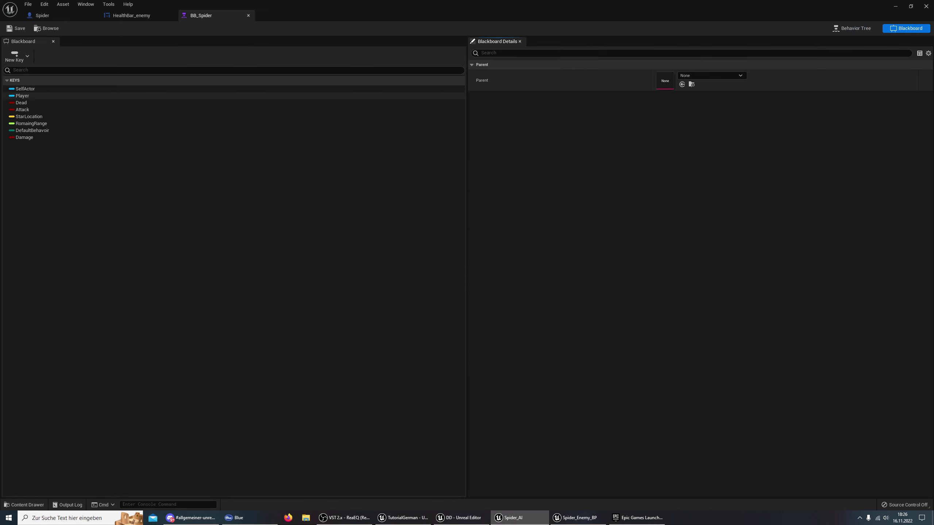
click(21, 96)
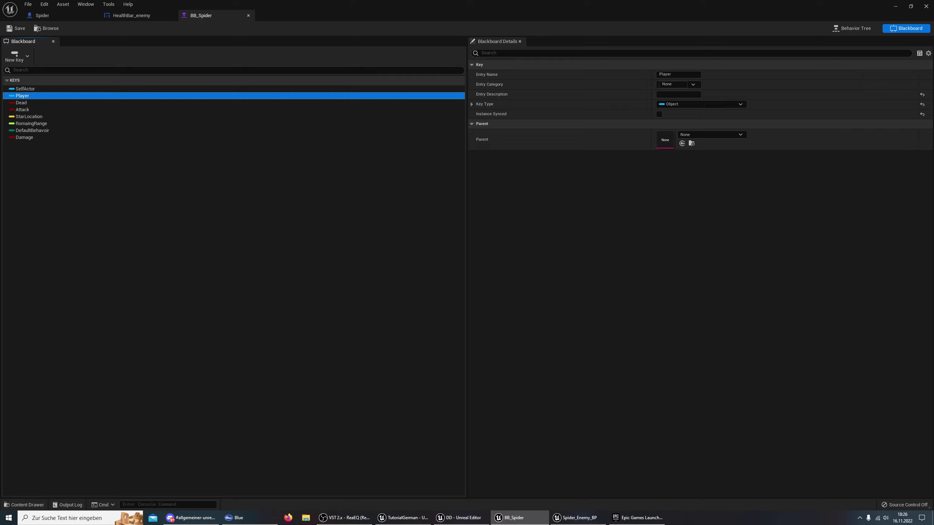
click(852, 29)
click(139, 226)
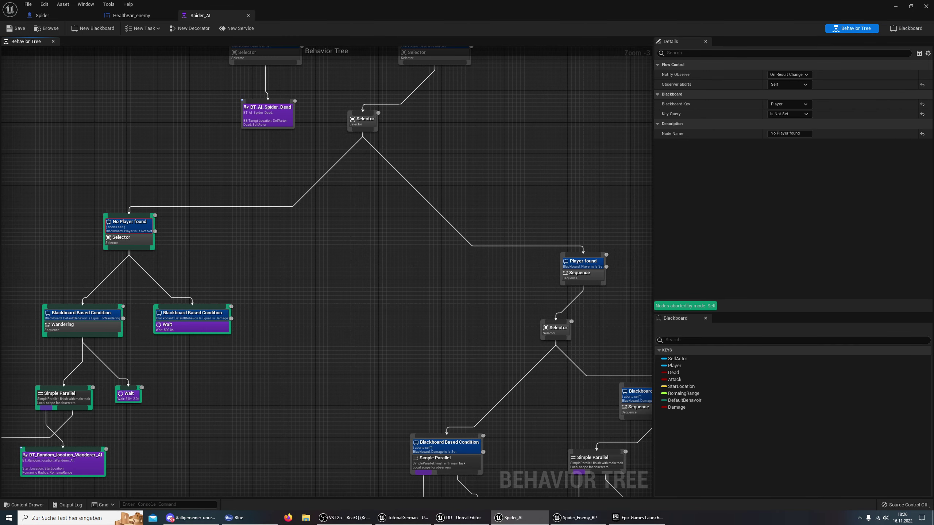
right_drag(257, 257, 394, 221)
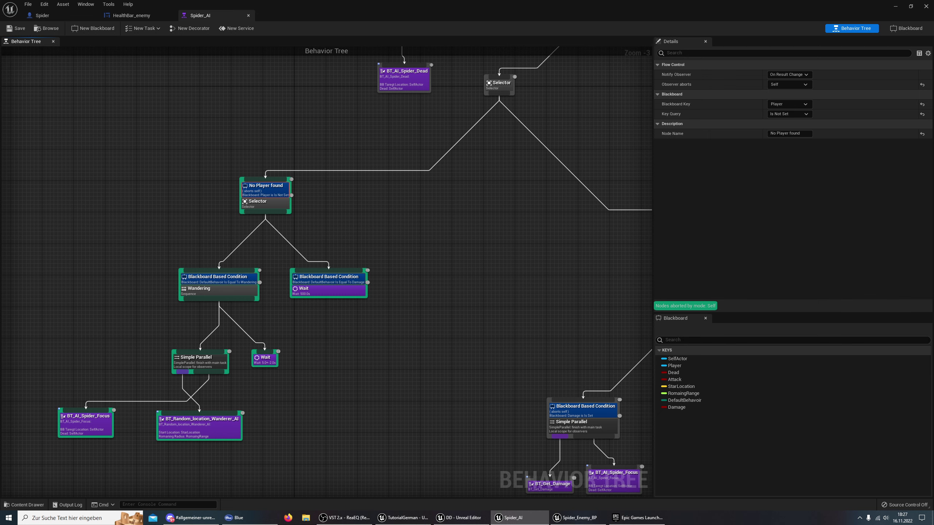
right_drag(394, 221, 181, 250)
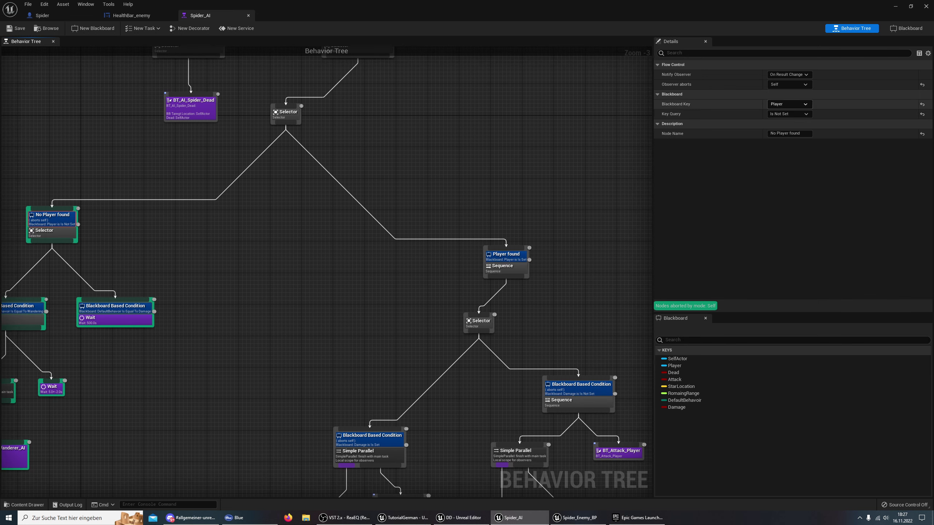
right_drag(417, 260, 394, 156)
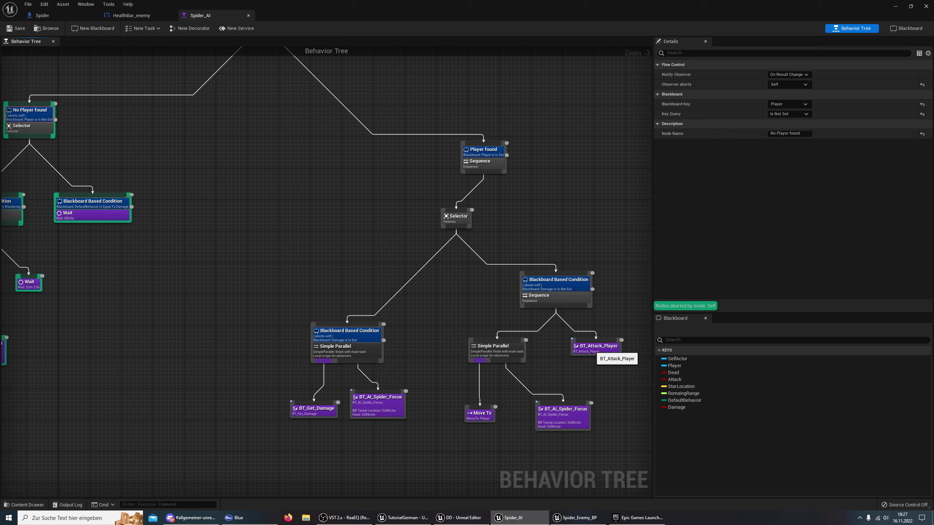
click(594, 349)
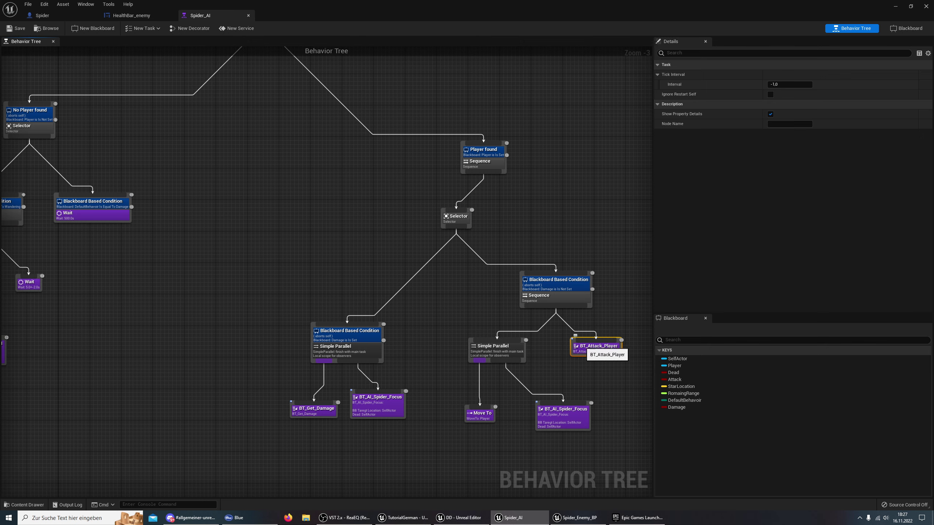
double_click(590, 351)
scroll(437, 324, up, 1)
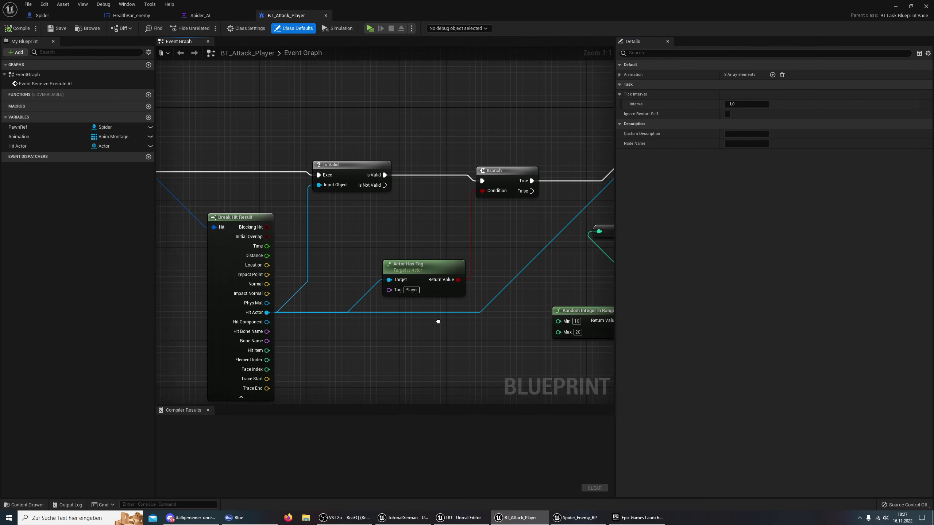
scroll(437, 324, up, 2)
scroll(467, 283, down, 3)
scroll(453, 264, up, 3)
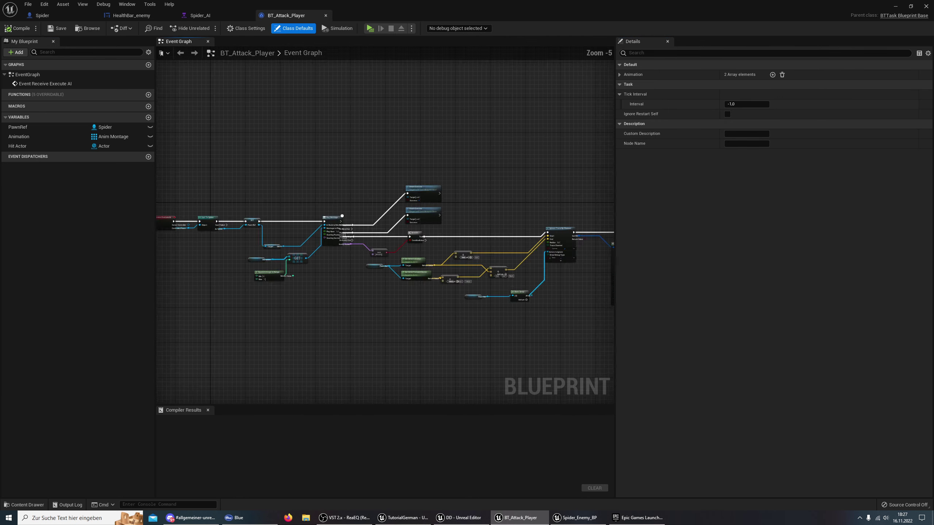
scroll(452, 264, up, 2)
scroll(452, 265, up, 1)
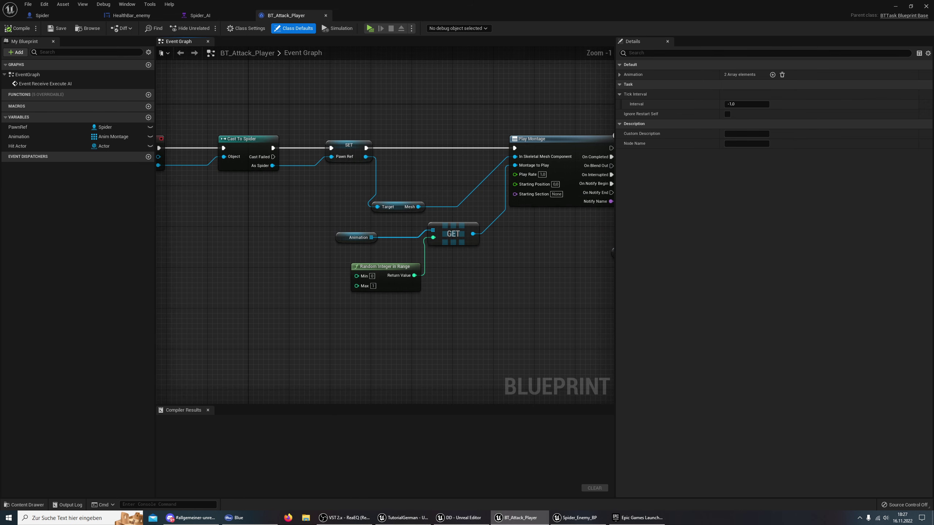
right_drag(292, 312, 390, 328)
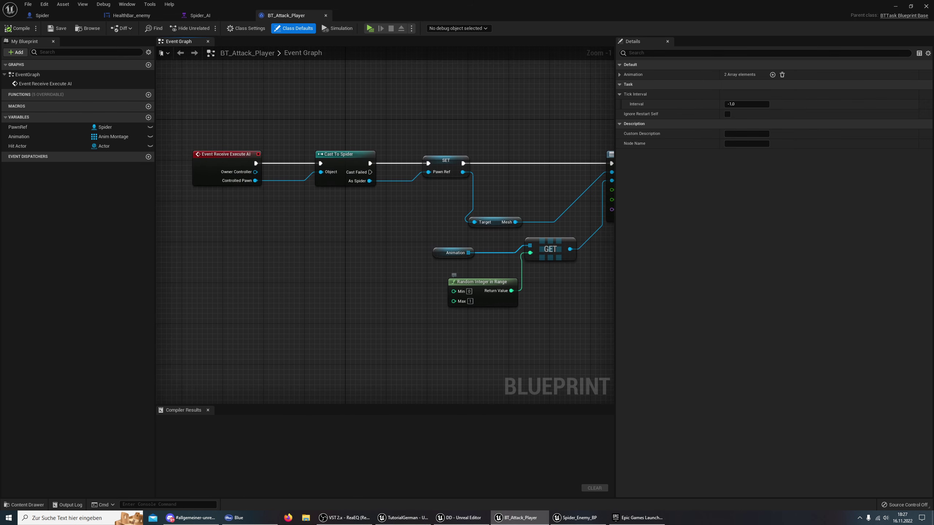
right_drag(478, 313, 395, 318)
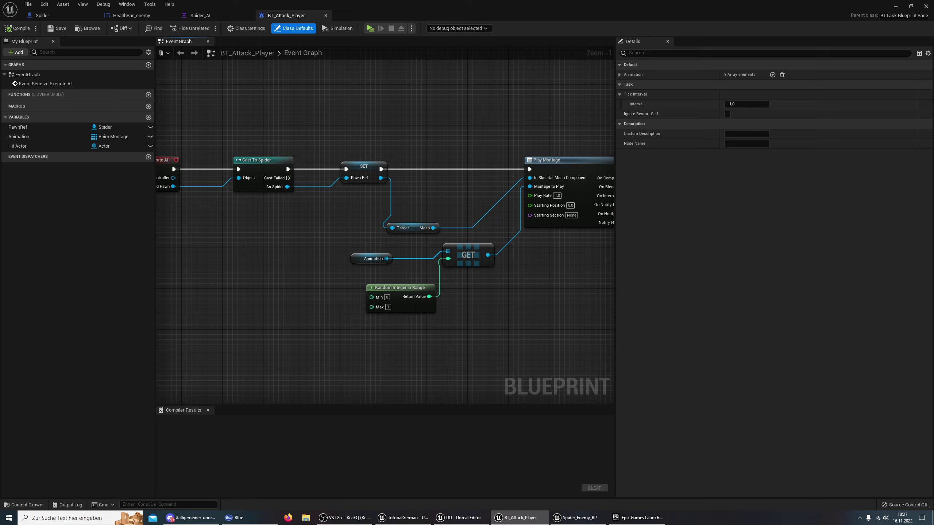
scroll(524, 286, down, 5)
scroll(524, 286, up, 4)
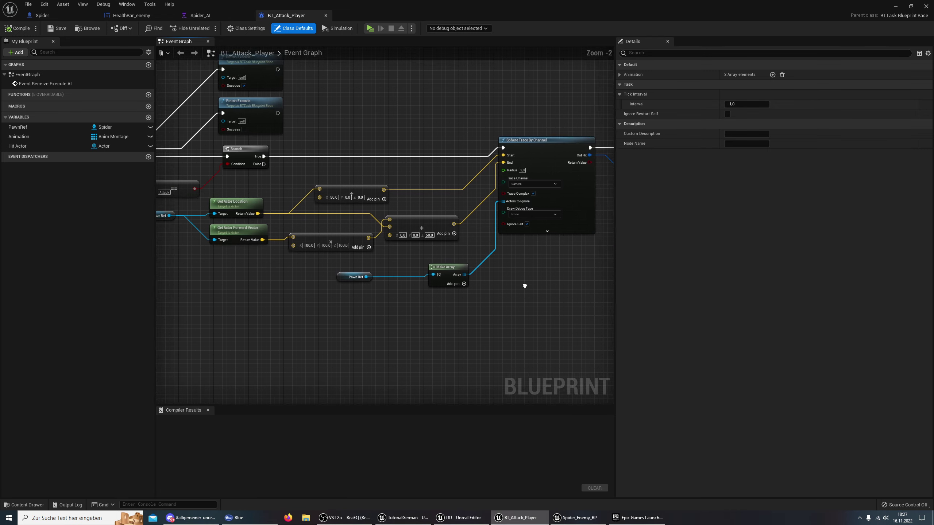
right_drag(525, 285, 548, 286)
scroll(271, 292, down, 5)
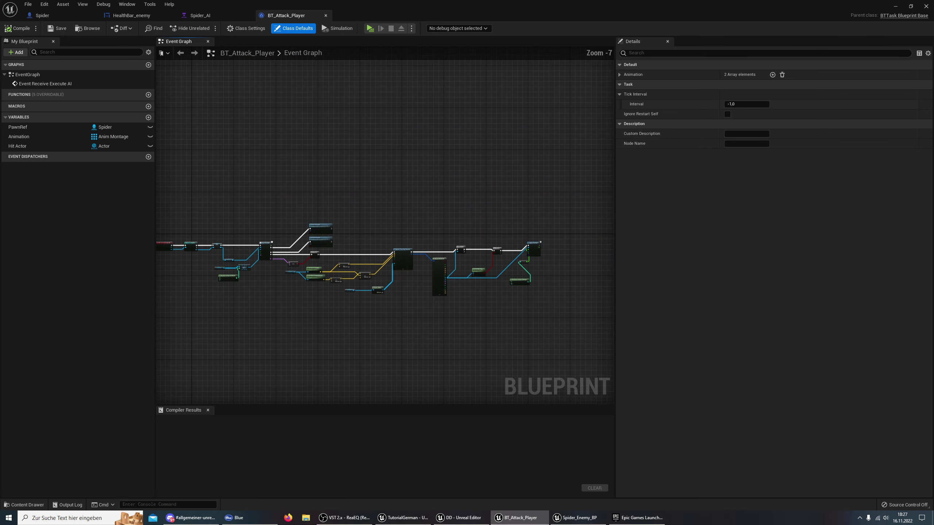
click(325, 15)
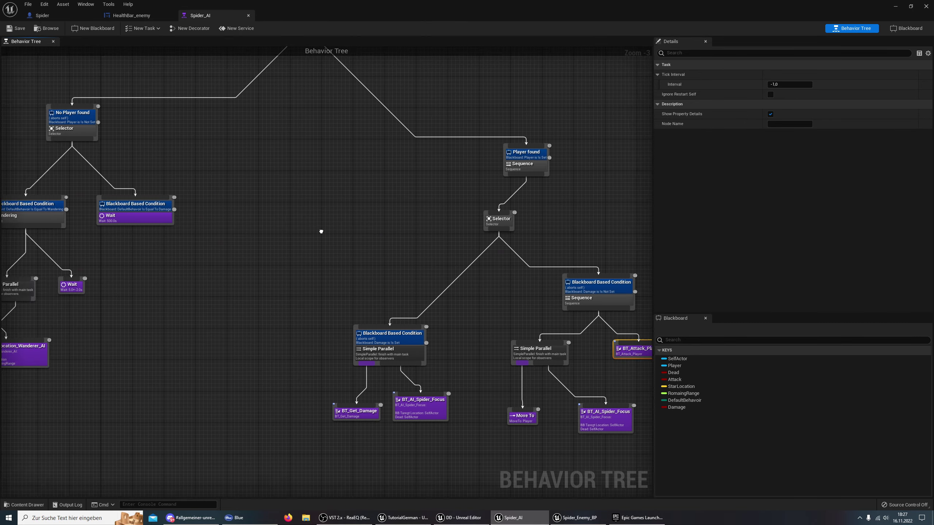
- Look over the whole Spider_AI tree and its Player found decorator, then close the editor
scroll(319, 232, down, 4)
scroll(319, 231, up, 6)
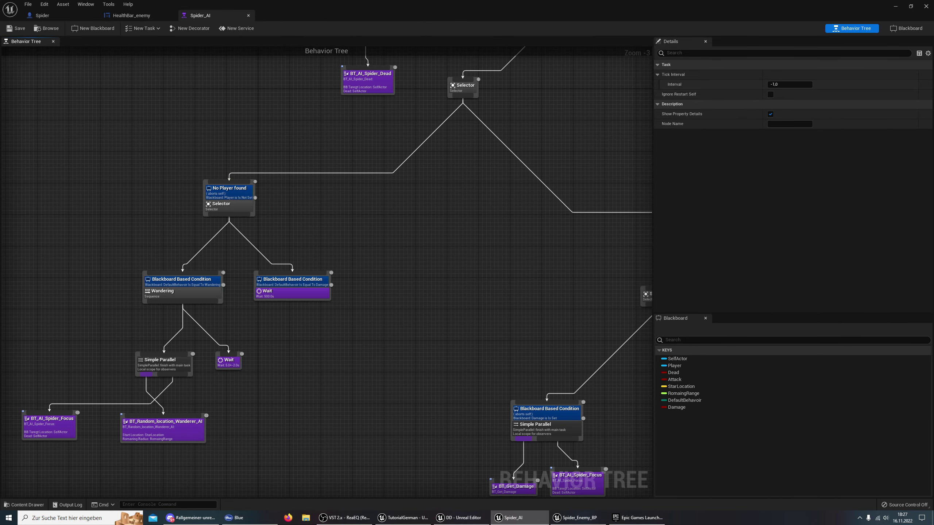
scroll(262, 186, down, 2)
scroll(261, 186, down, 1)
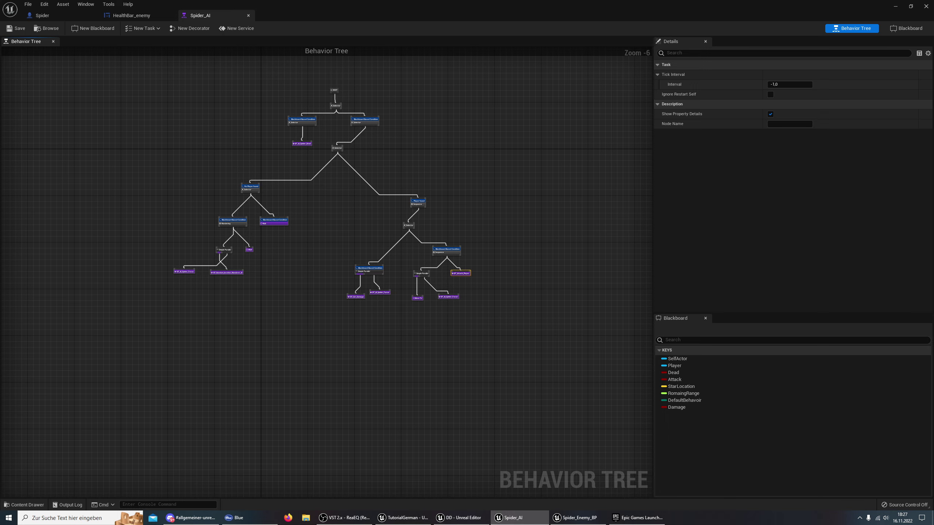
scroll(258, 184, up, 3)
scroll(257, 184, down, 1)
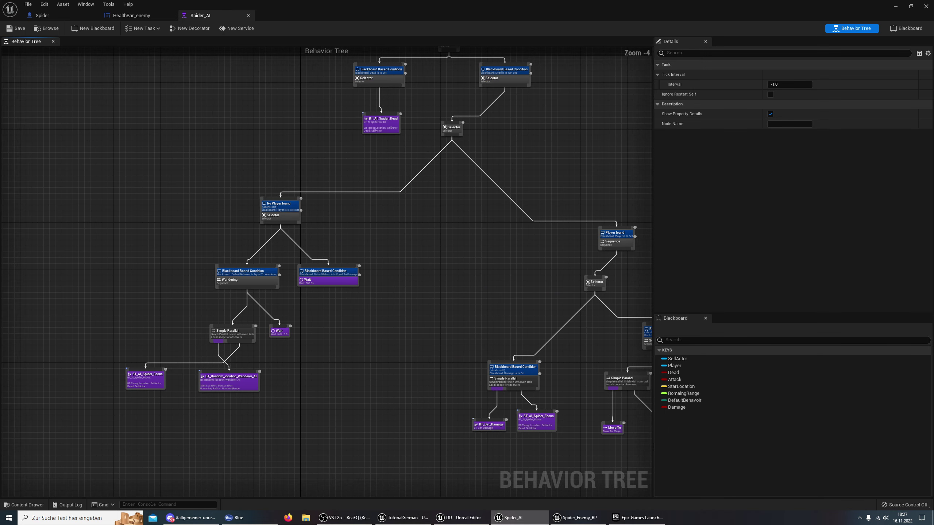
right_drag(331, 220, 257, 217)
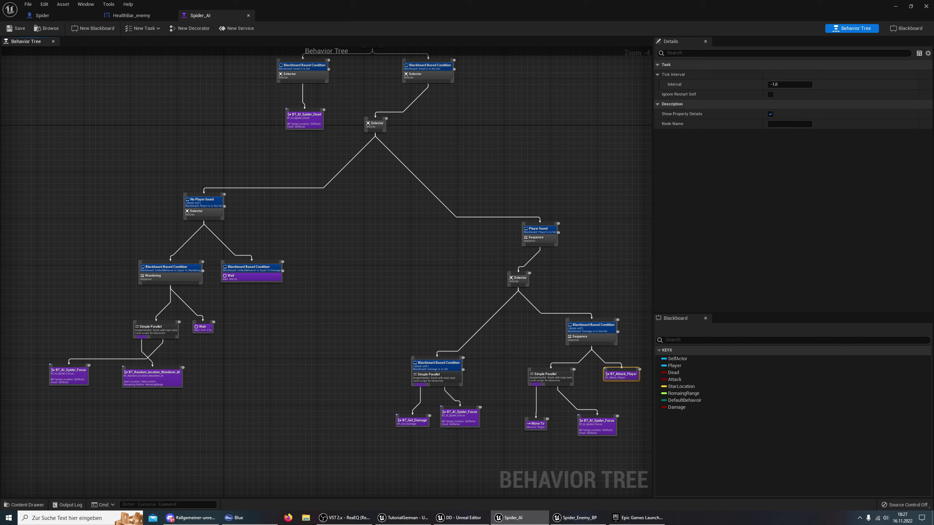
drag(538, 228, 541, 229)
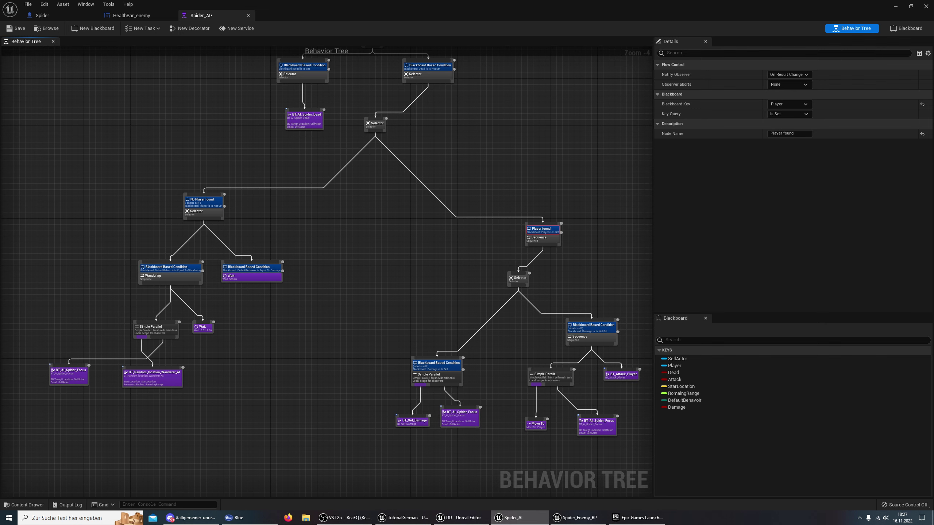
scroll(342, 201, up, 1)
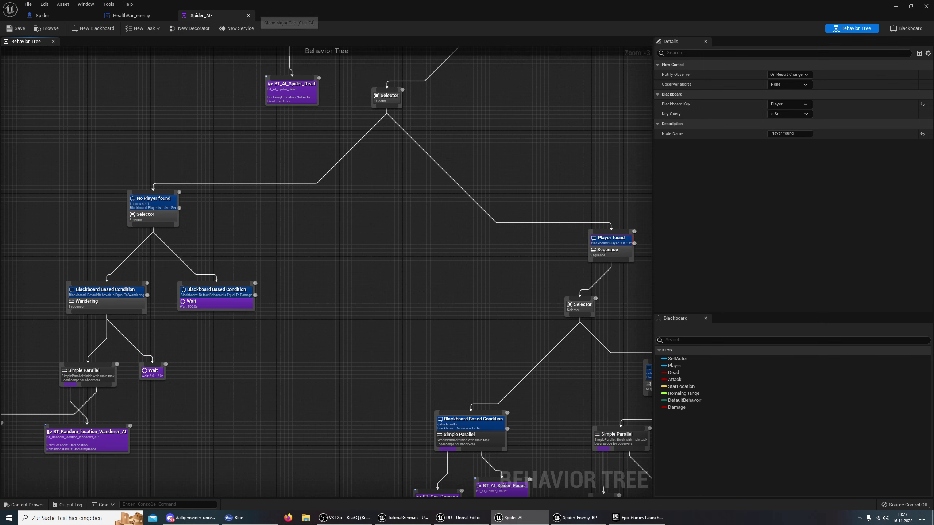
click(248, 15)
- Close the HealthBar_enemy editor and frame the Spider in its Class Defaults viewport
click(172, 15)
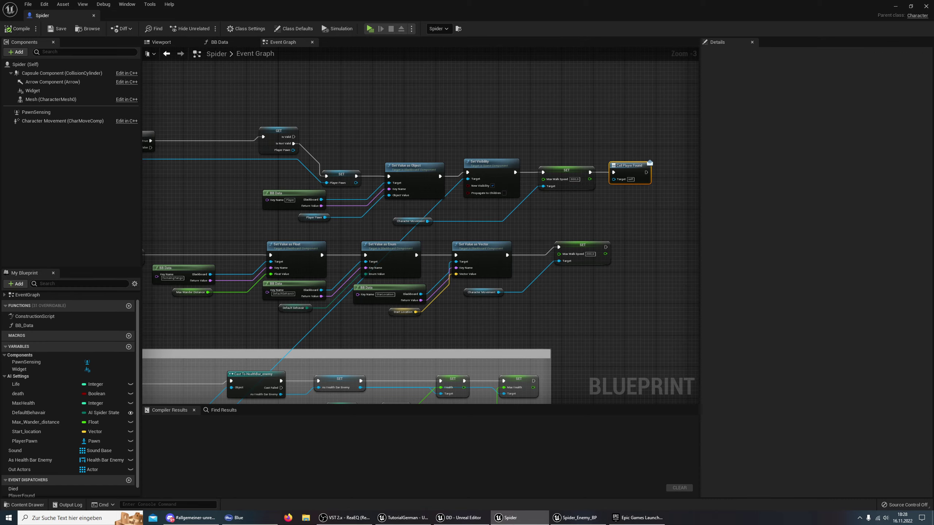
right_drag(310, 79, 456, 86)
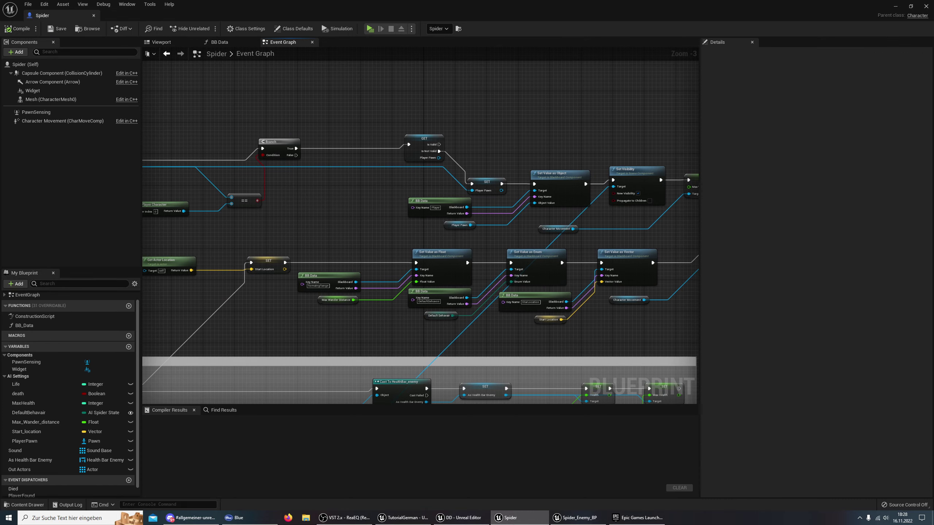
right_drag(364, 99, 433, 100)
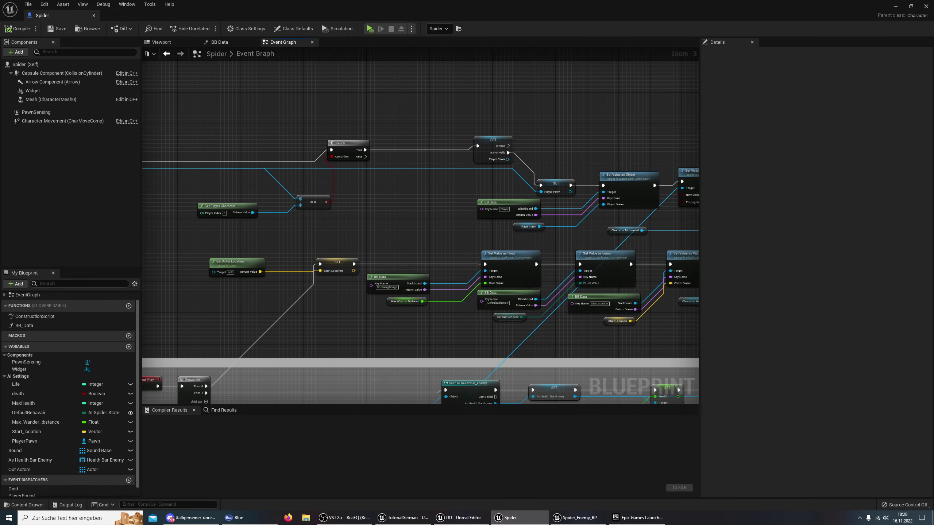
scroll(275, 142, down, 1)
scroll(275, 143, down, 1)
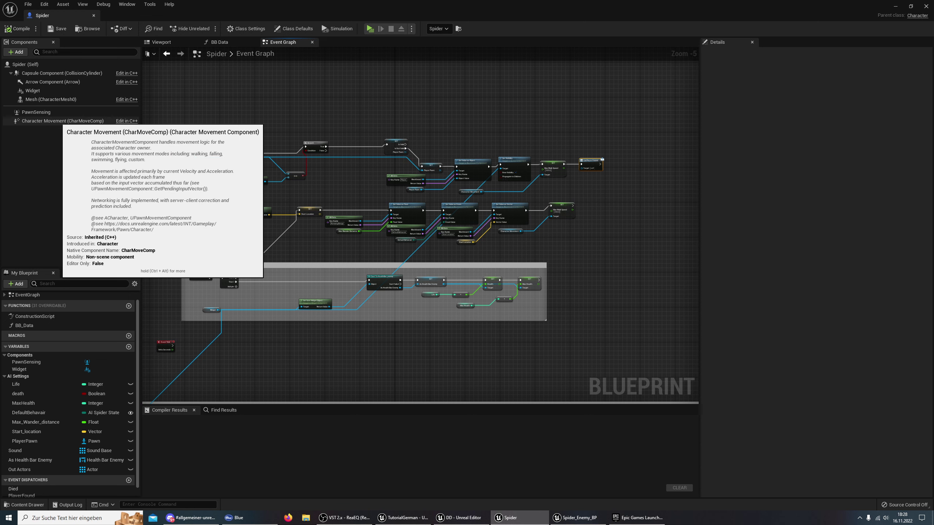
click(39, 64)
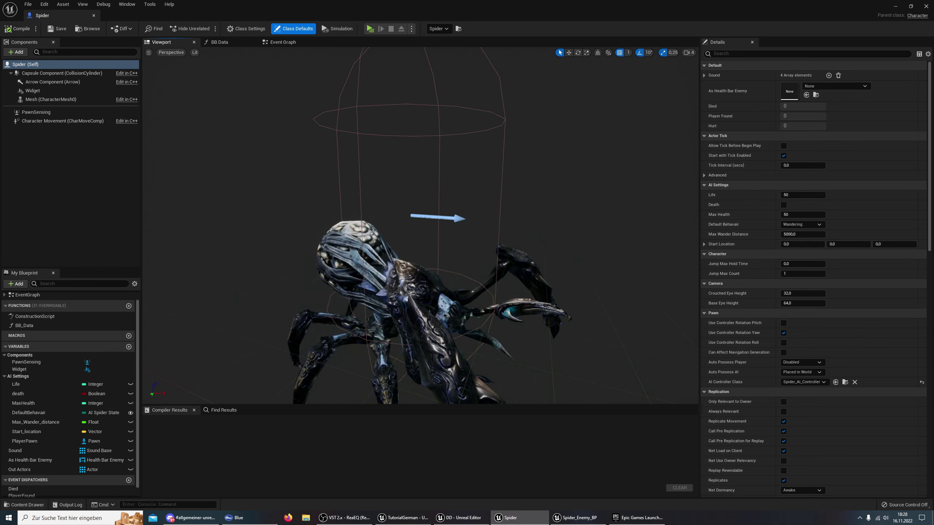
key(f)
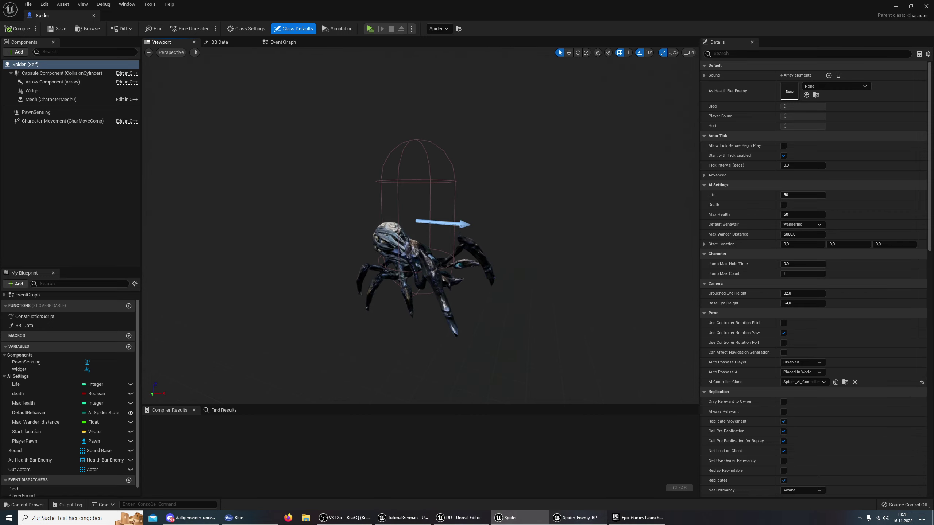
- Switch to Spider_Enemy_BP and orbit its viewport around the spider mesh
click(575, 517)
click(160, 42)
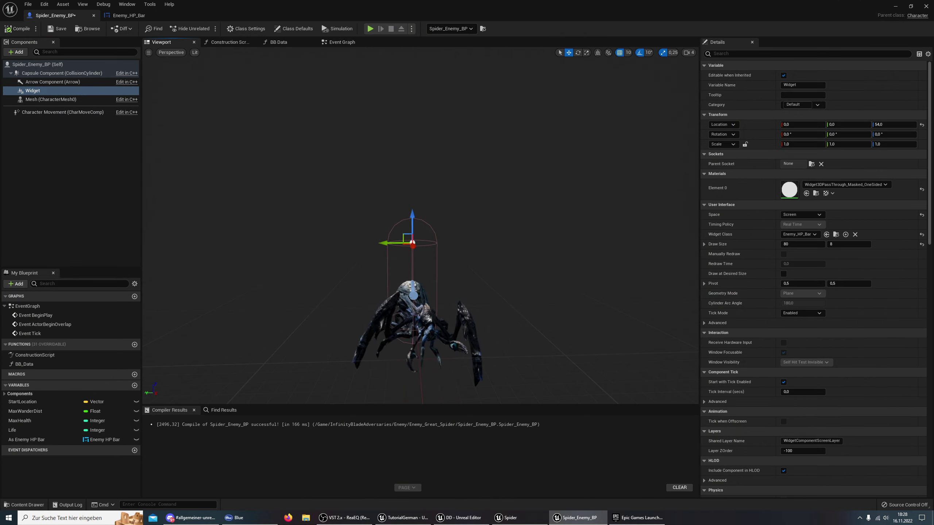
right_drag(423, 184, 532, 192)
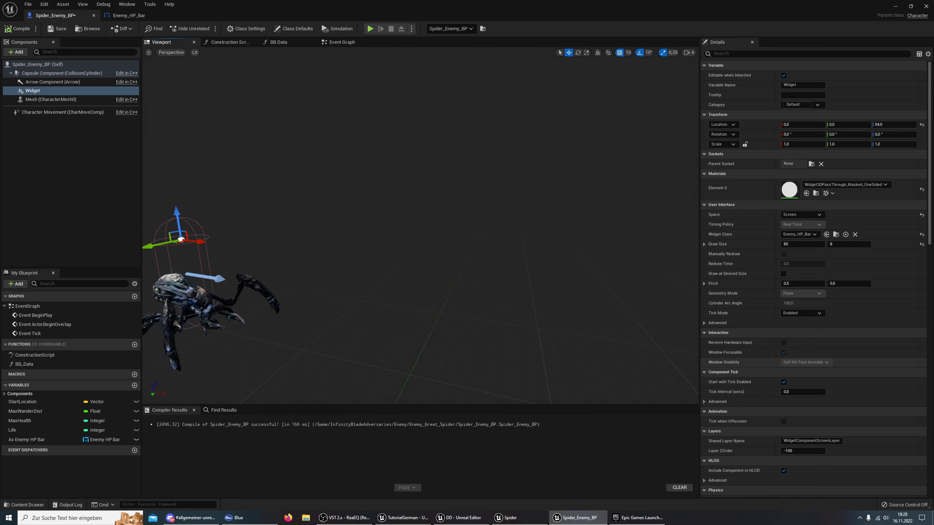